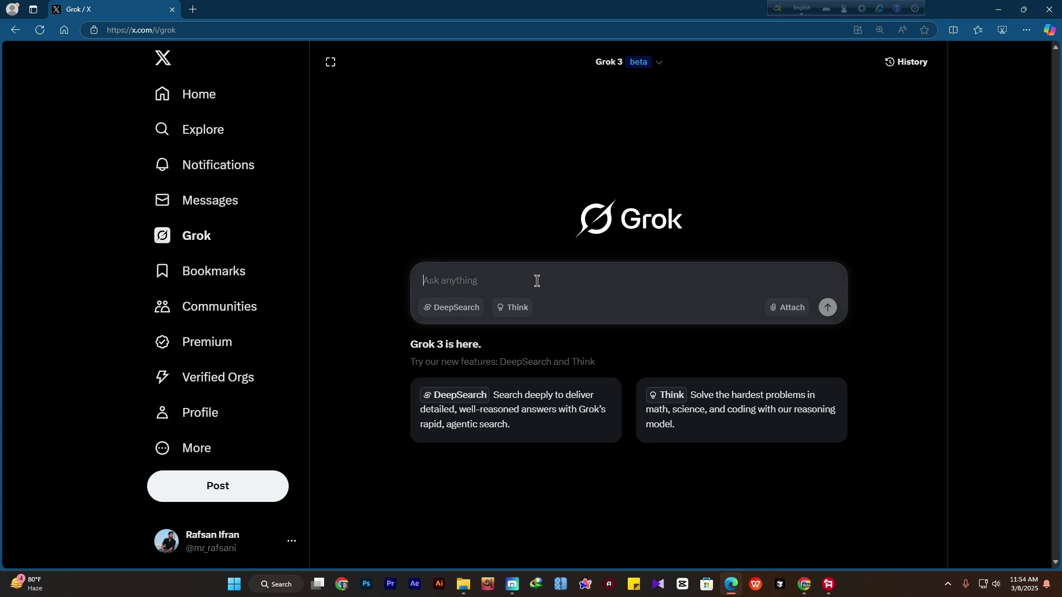
# Paste the digital branding logo prompt into Grok's Ask anything box
pyautogui.write('create me a digital branding logo, professional, creative , and colorful, vector design, white background')
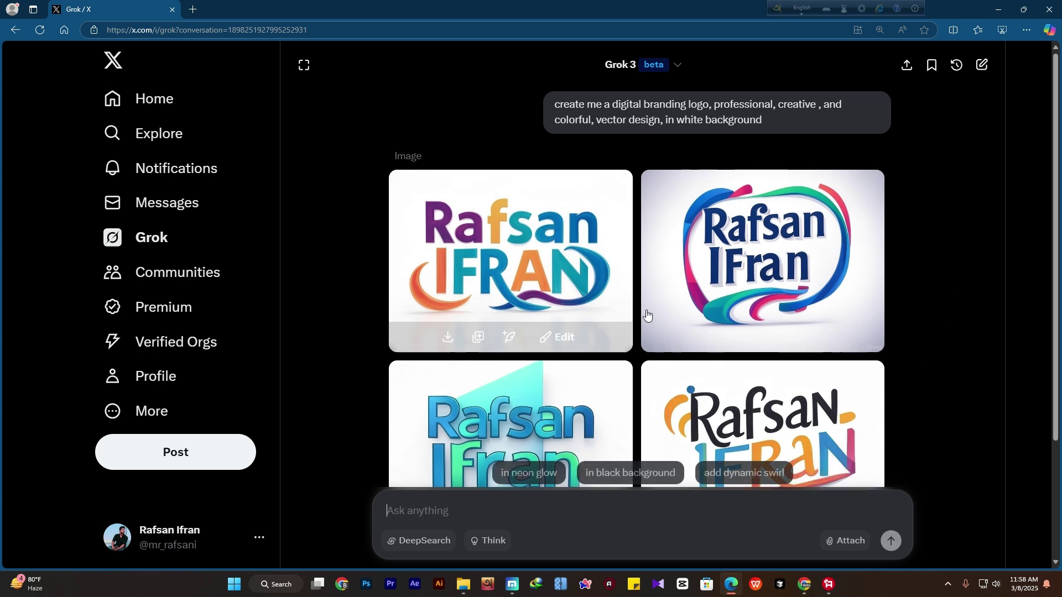
pyautogui.moveTo(560, 271)
pyautogui.moveTo(639, 109)
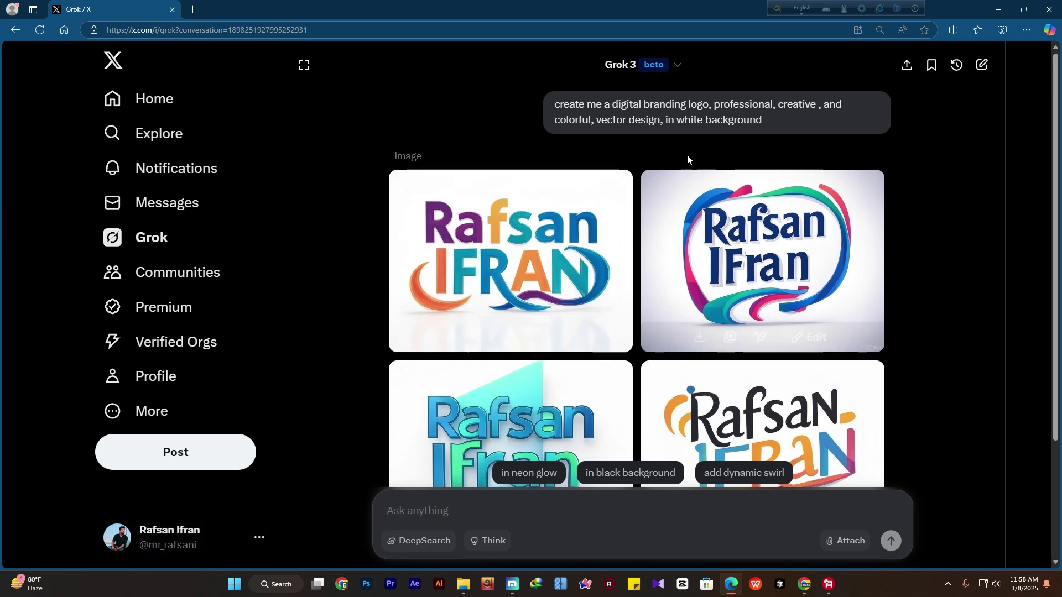
pyautogui.scroll(-2, 437, 271)
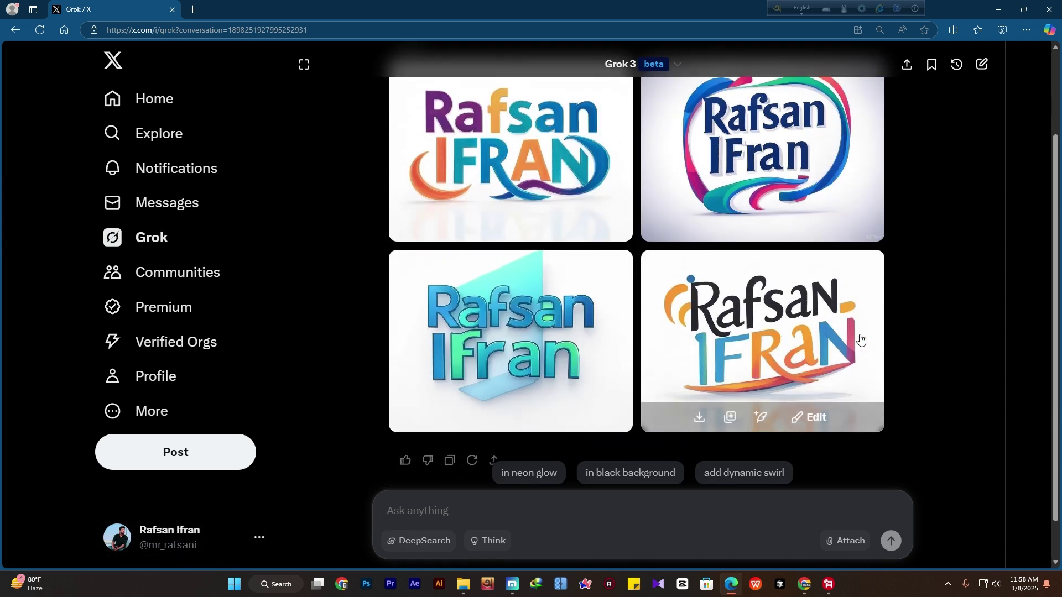
pyautogui.scroll(2, 860, 340)
pyautogui.scroll(-1, 777, 224)
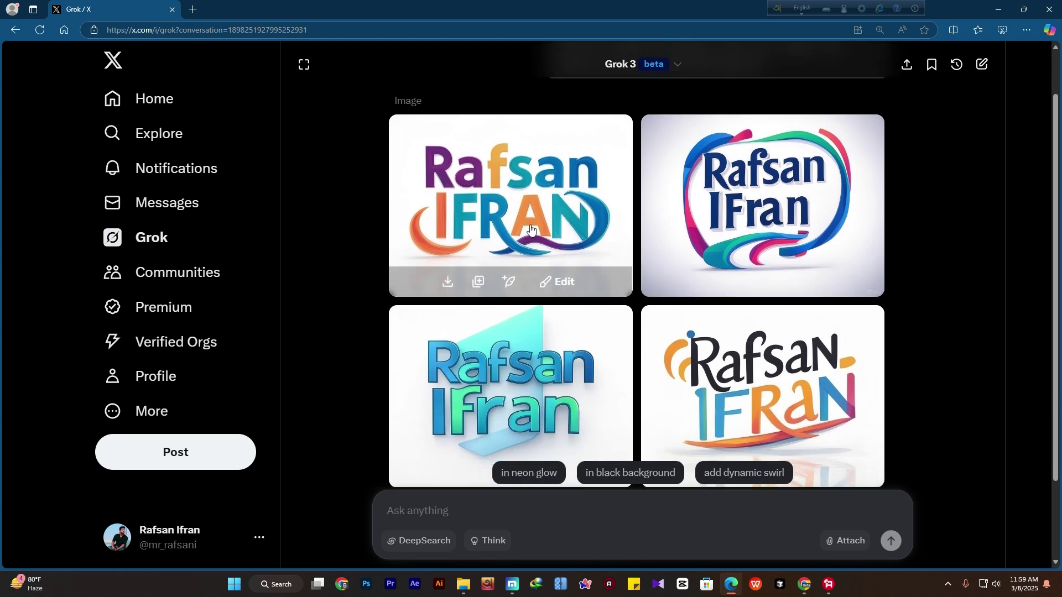
pyautogui.scroll(1, 531, 230)
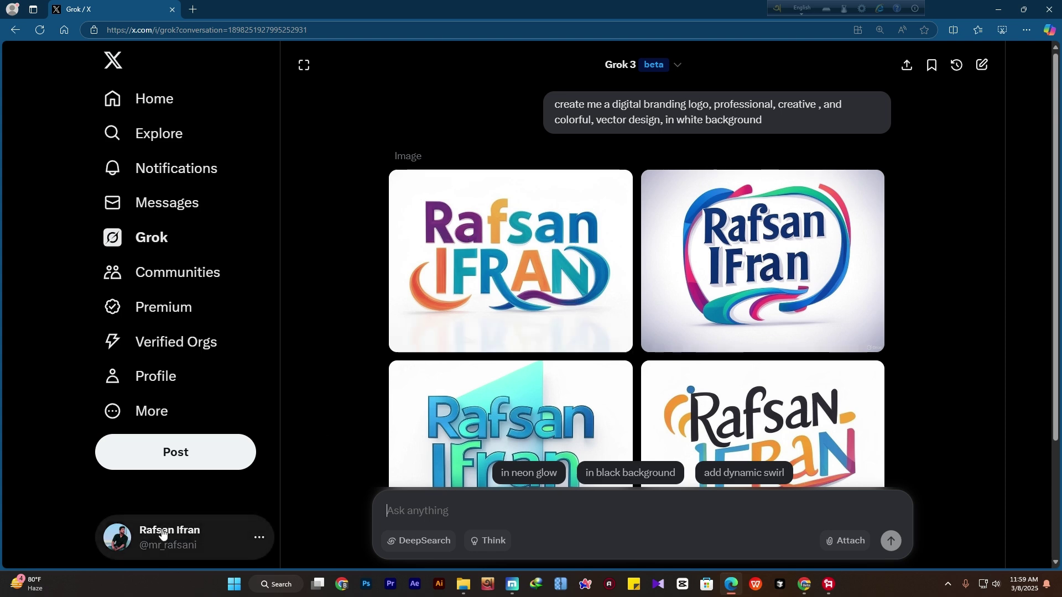
pyautogui.scroll(-2, 578, 201)
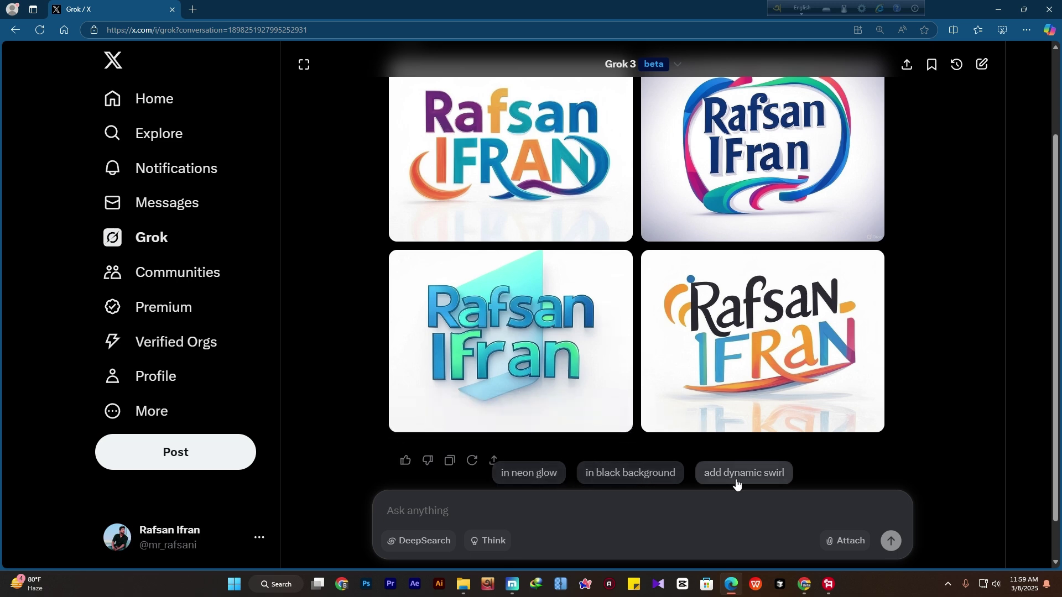
pyautogui.scroll(2, 760, 483)
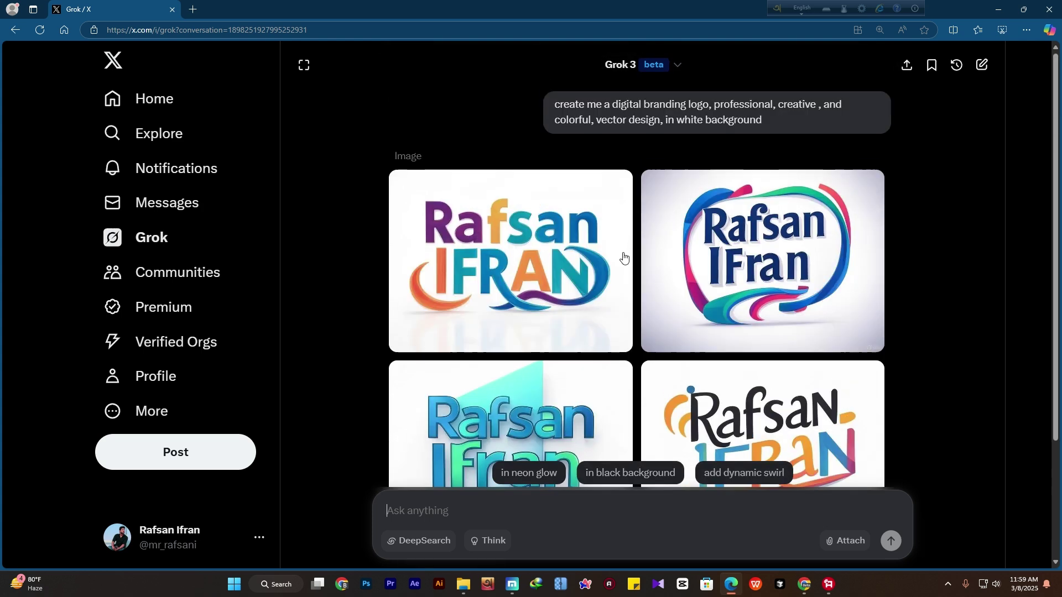
pyautogui.tripleClick(768, 124)
# Paste the earlier prompt, change 'branding' to 'Agency' and add 'Called > Adsphere Media'
pyautogui.scroll(-3, 496, 485)
pyautogui.click(478, 509)
pyautogui.write('create me a digital branding logo, professional, creative , and colorful, vector design, in white background')
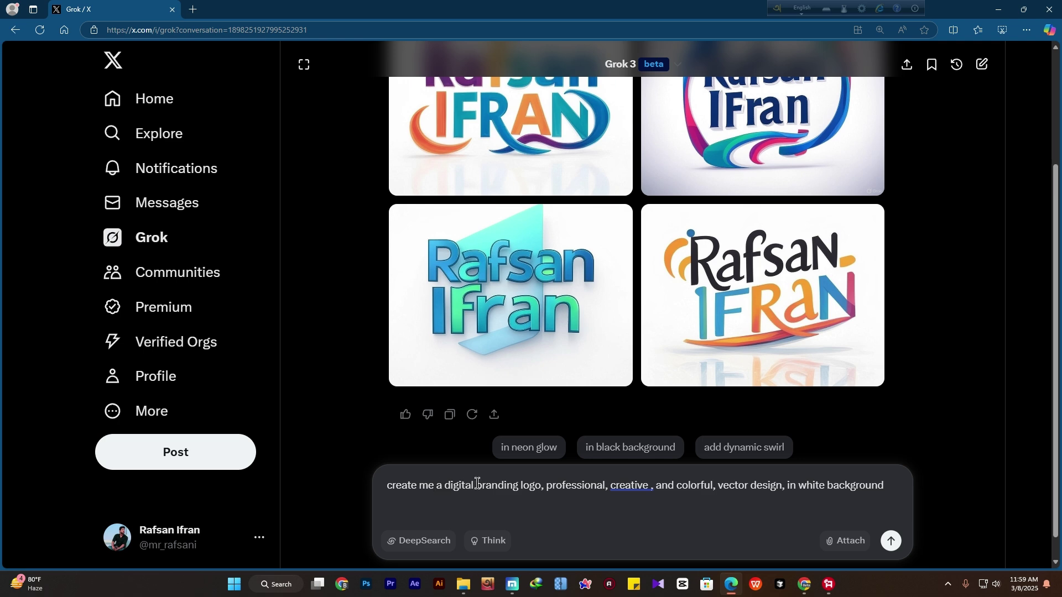
pyautogui.moveTo(476, 484); pyautogui.dragTo(515, 490)
pyautogui.write('Agency')
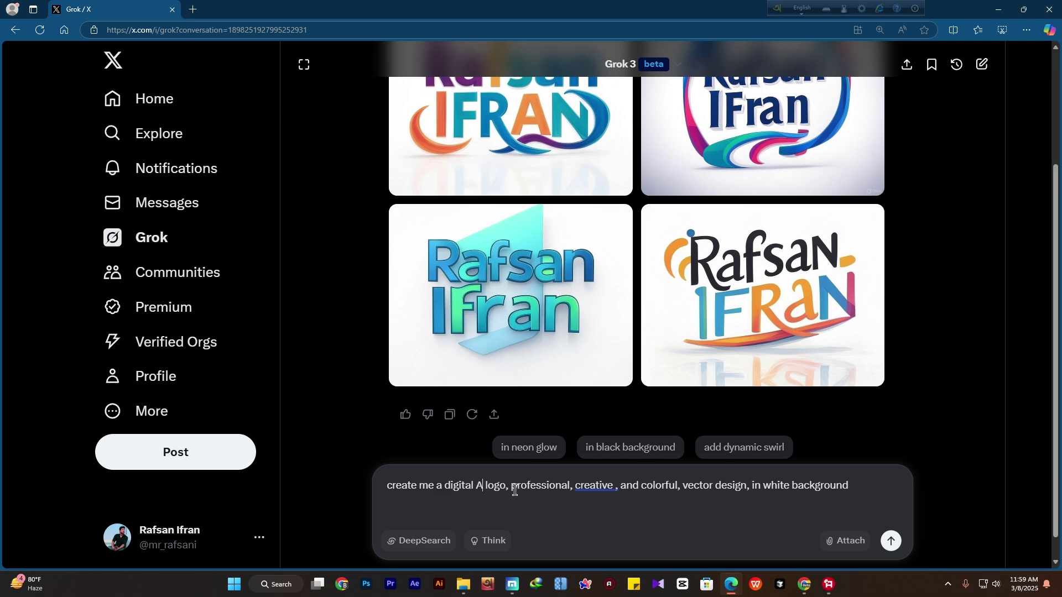
pyautogui.click(539, 486)
pyautogui.write('Called > Adsphere Media')
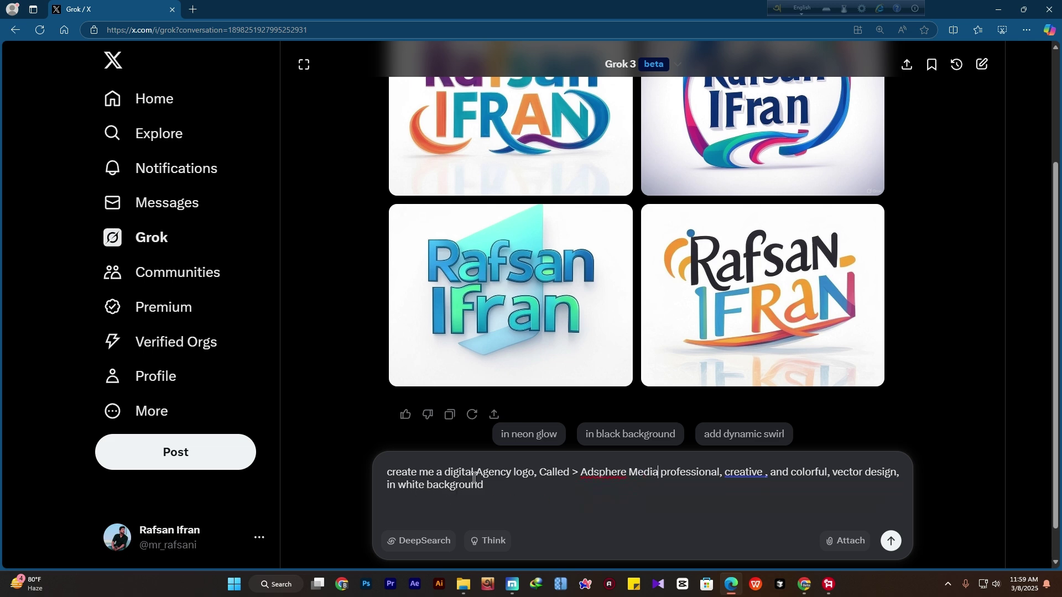
# Reword to 'Named (Adsphere Media), it will look', fix 'innovative', and send the request
pyautogui.click(565, 476)
pyautogui.write('N')
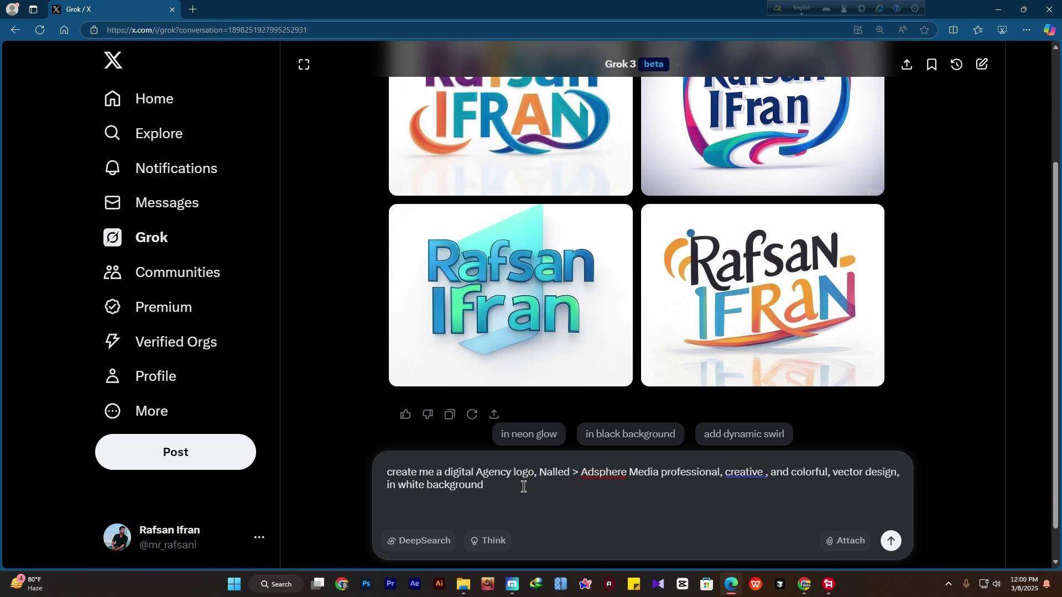
pyautogui.write('on')
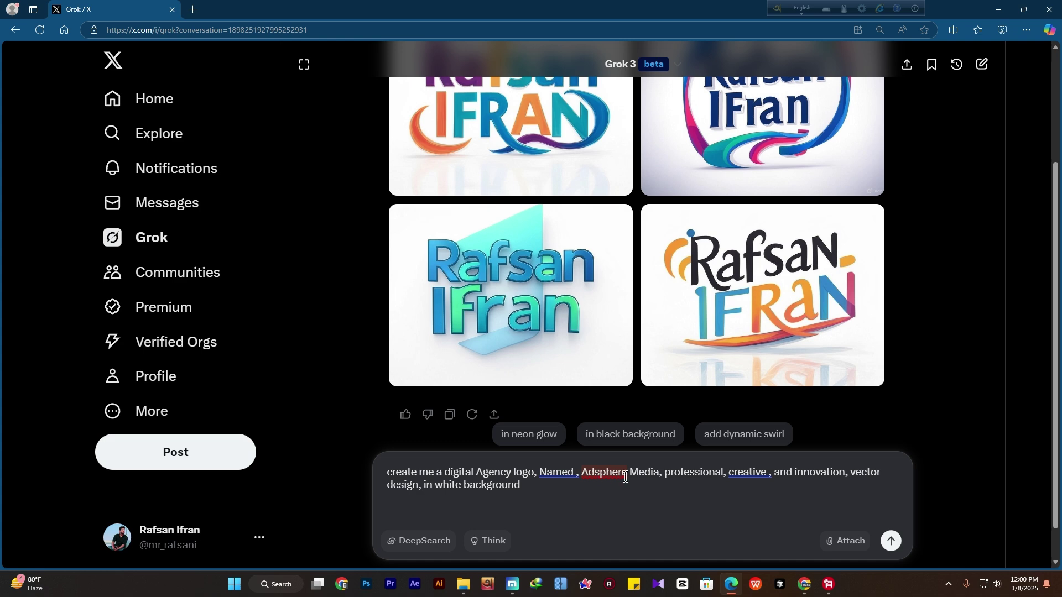
pyautogui.click(582, 470)
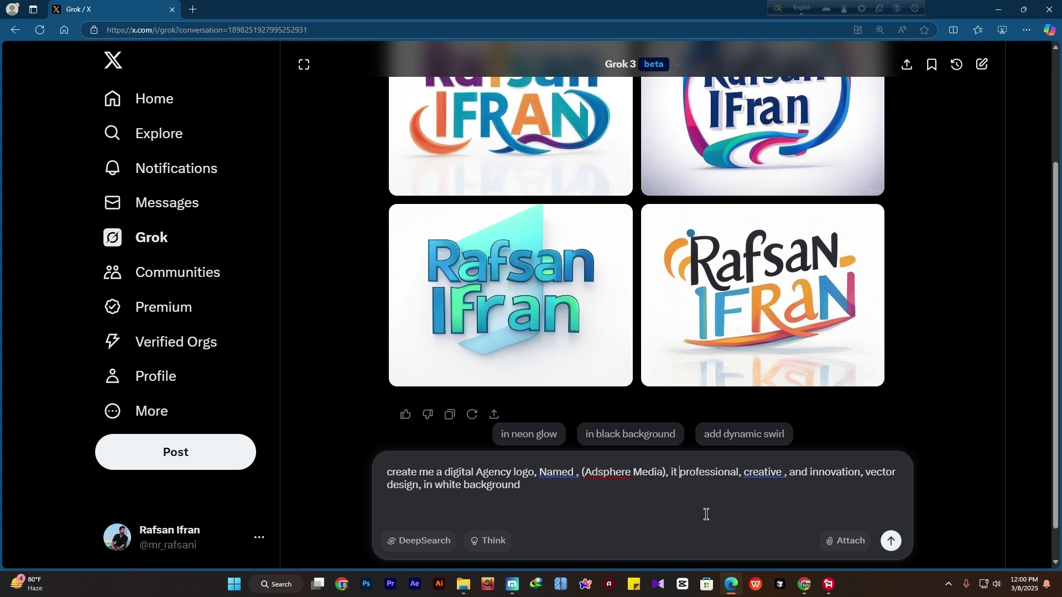
pyautogui.write('will look')
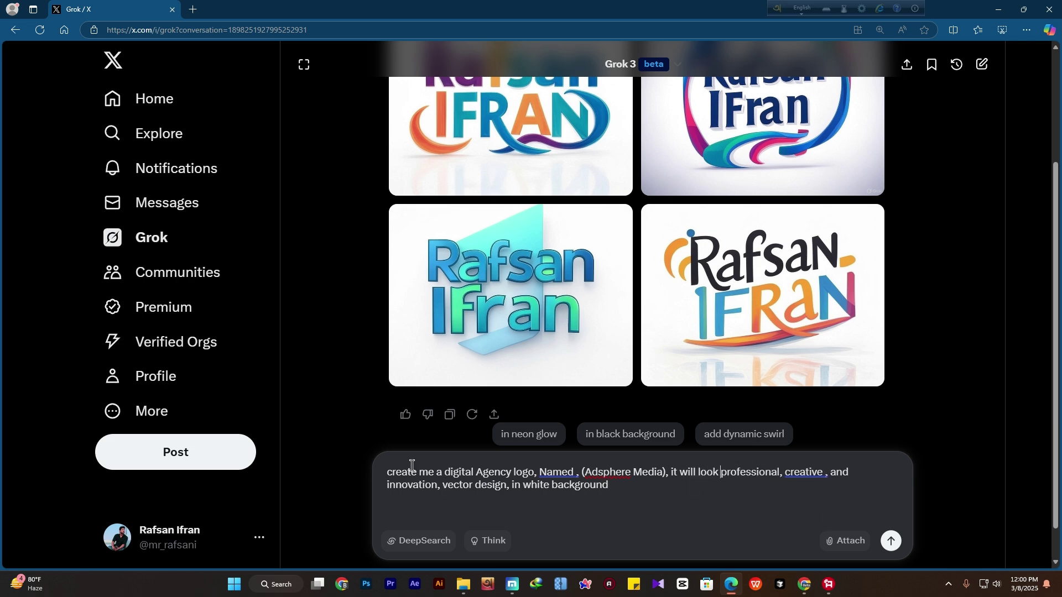
pyautogui.click(436, 486)
pyautogui.press('BackSpace')
pyautogui.press('BackSpace')
pyautogui.write('ve')
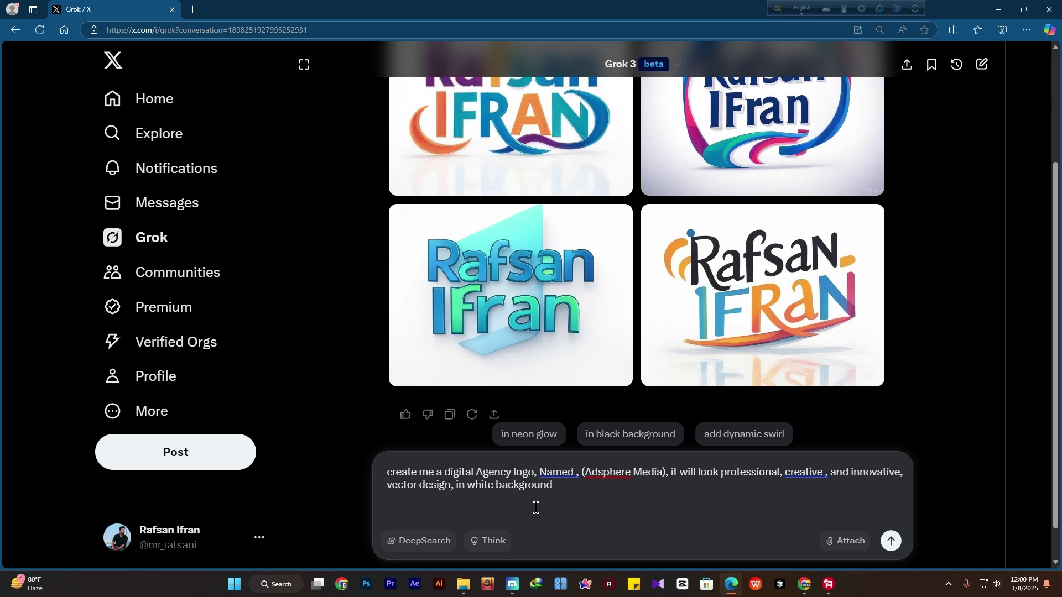
pyautogui.scroll(-1, 564, 502)
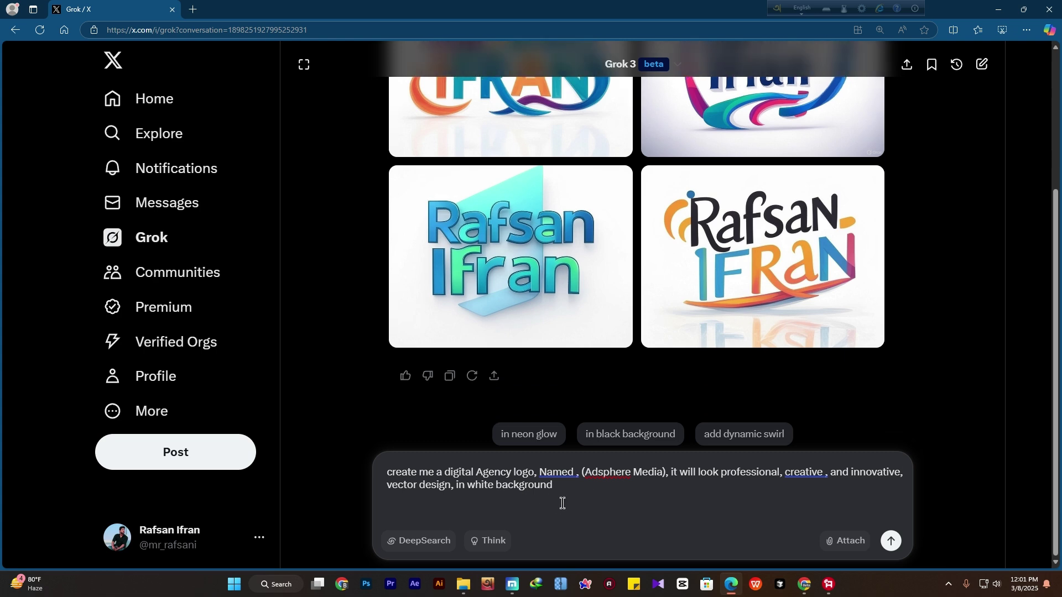
pyautogui.press('Return')
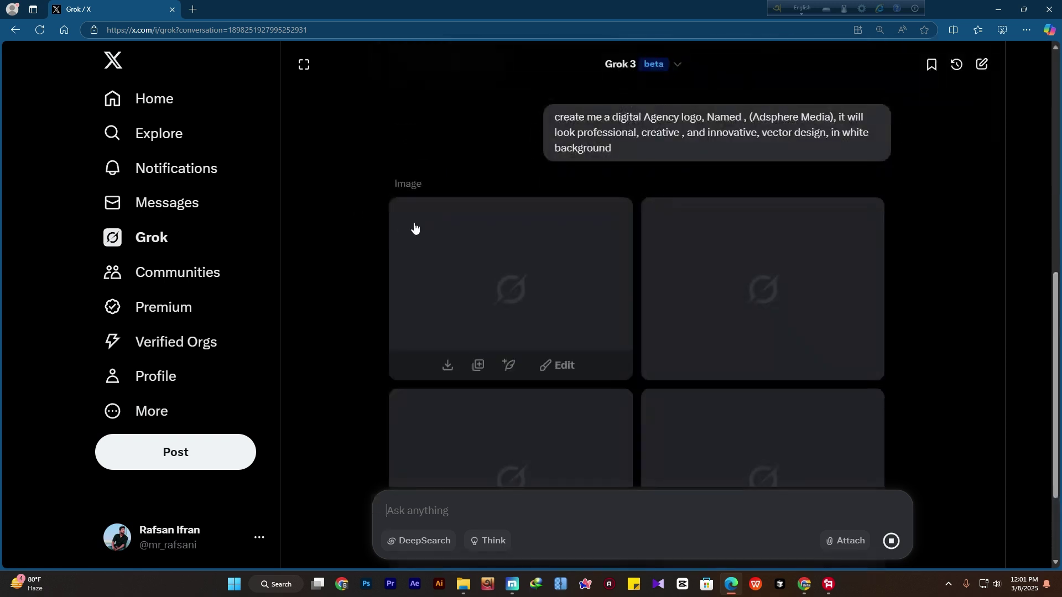
# Review the four Adsphere Media logos: diamond-icon wordmark, blue globe, swoosh letterform, globe-dot wordmark
pyautogui.scroll(-1, 390, 303)
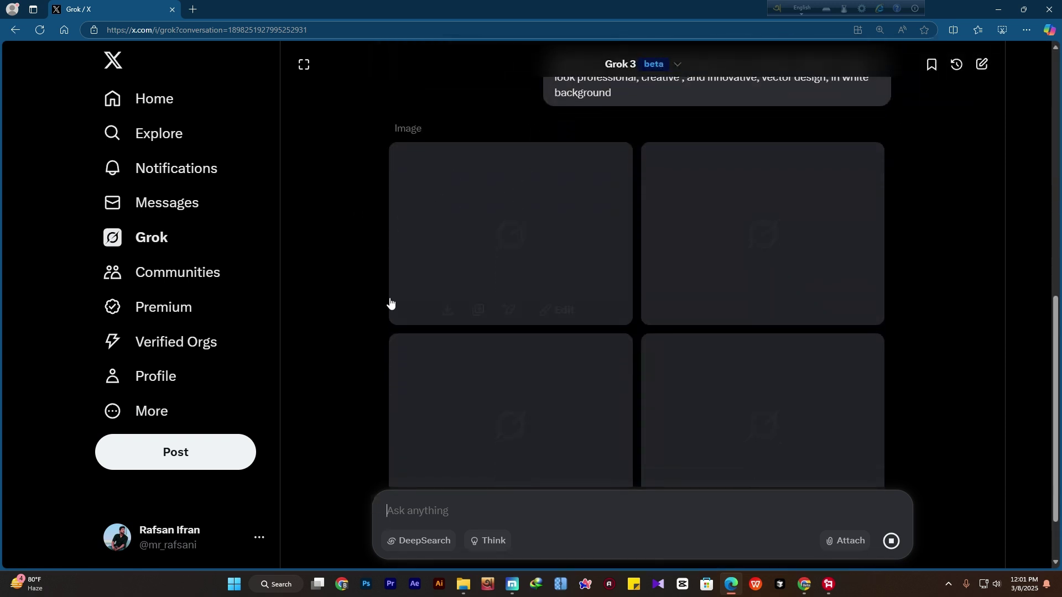
pyautogui.scroll(1, 376, 299)
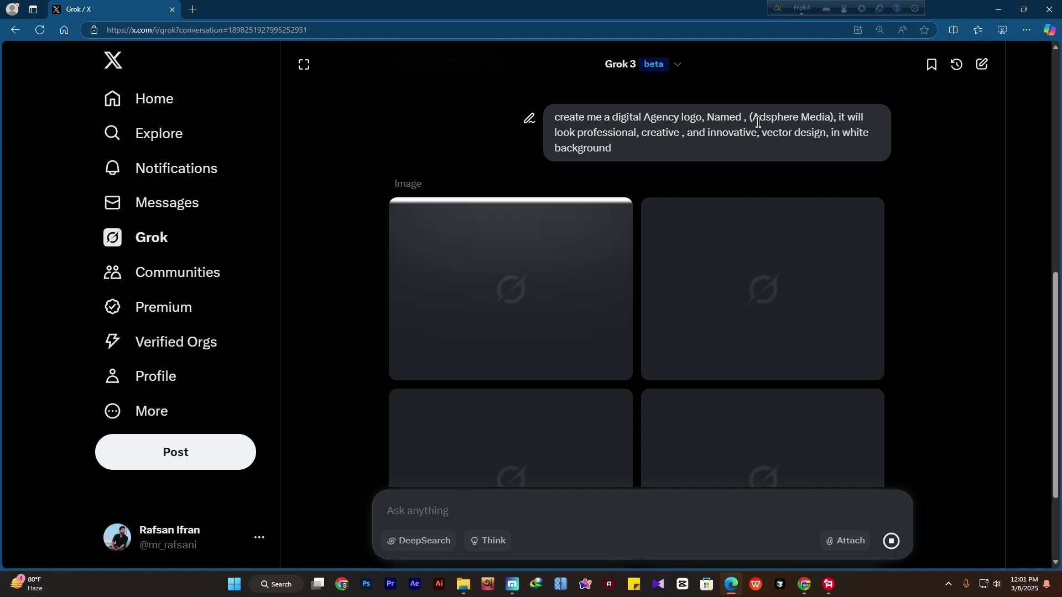
pyautogui.moveTo(753, 118); pyautogui.dragTo(825, 118)
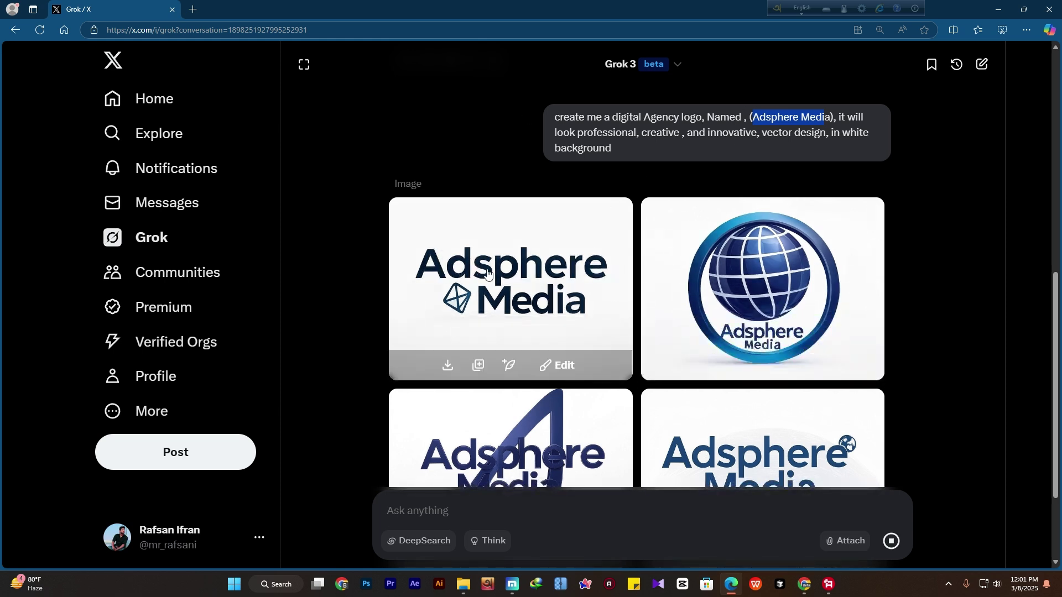
pyautogui.click(734, 127)
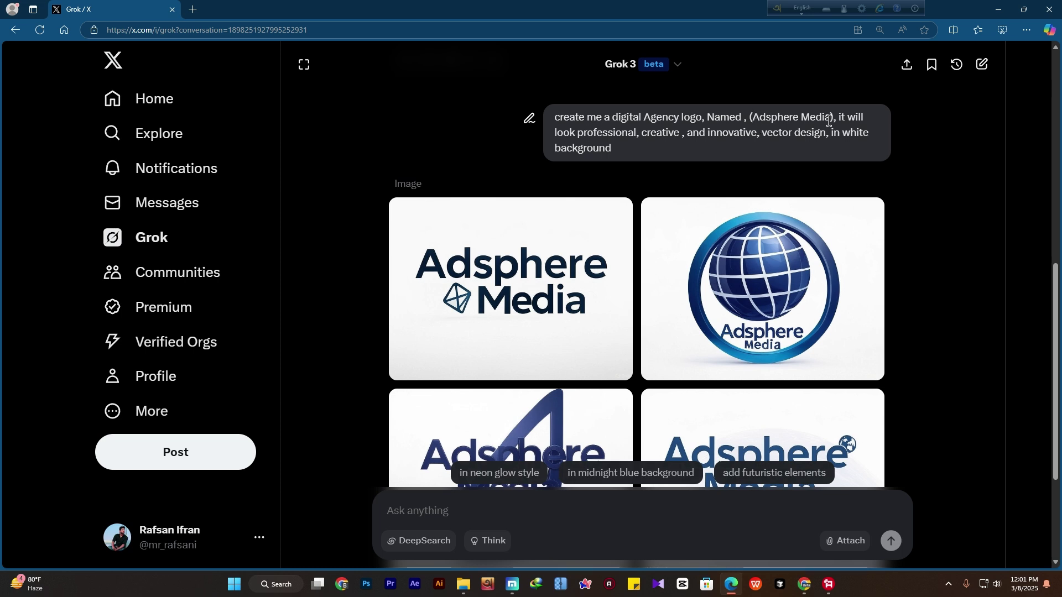
pyautogui.scroll(-1, 458, 215)
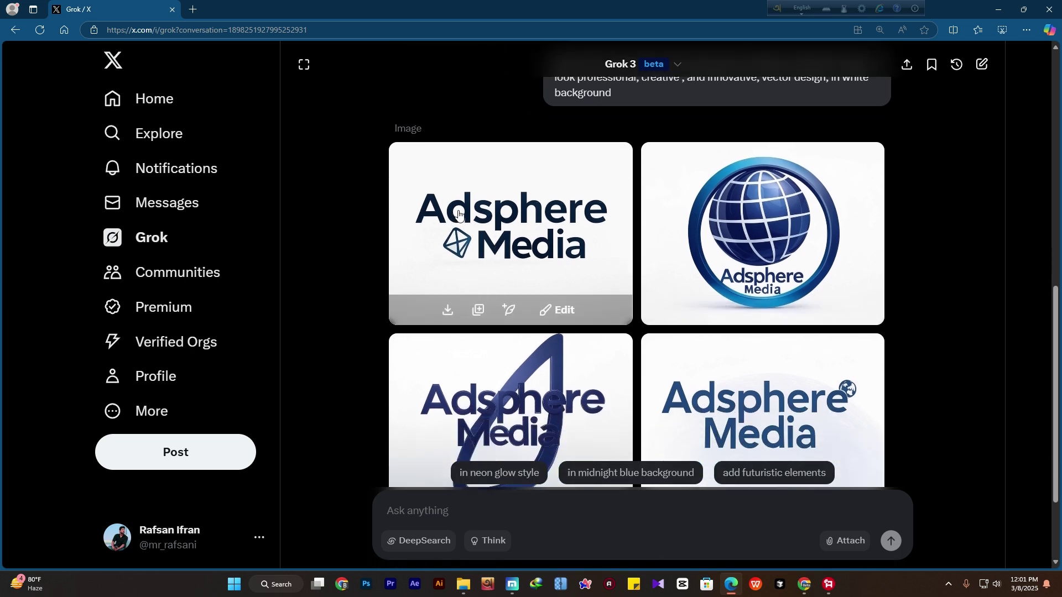
pyautogui.scroll(-1, 589, 274)
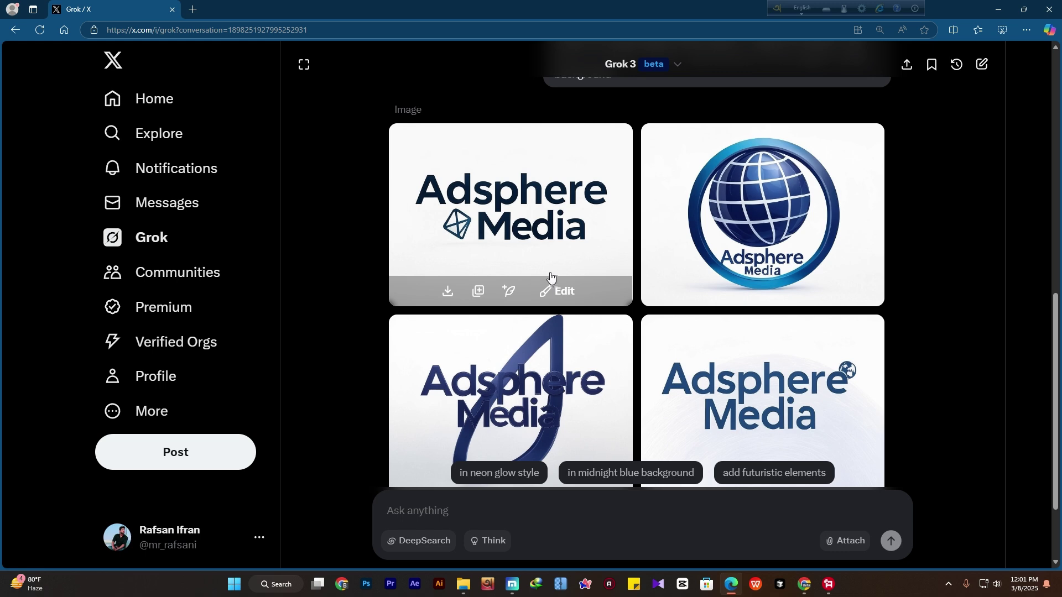
pyautogui.scroll(1, 518, 232)
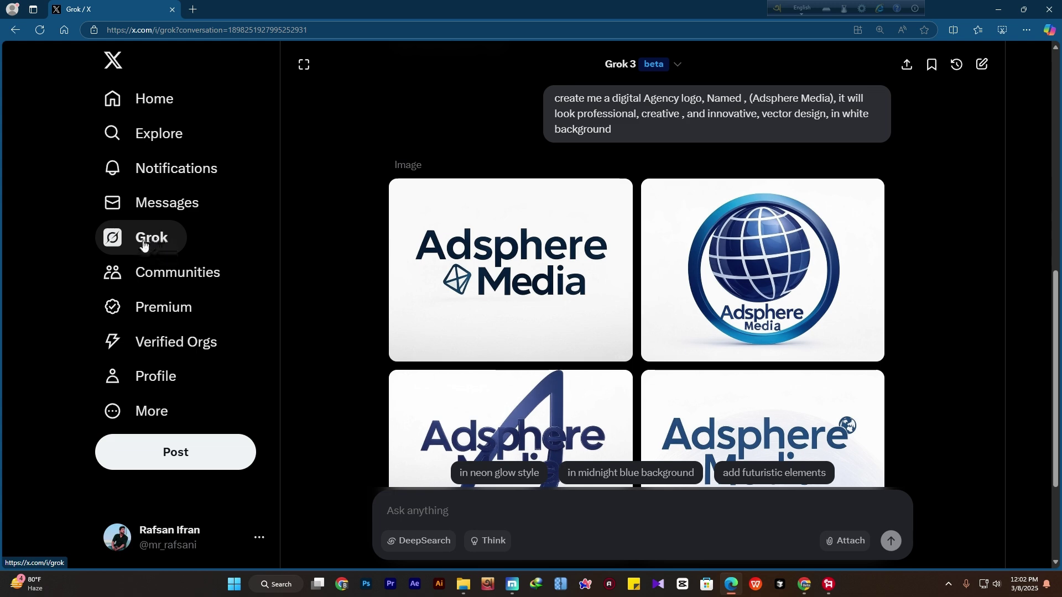
pyautogui.scroll(1, 458, 295)
pyautogui.scroll(-4, 458, 294)
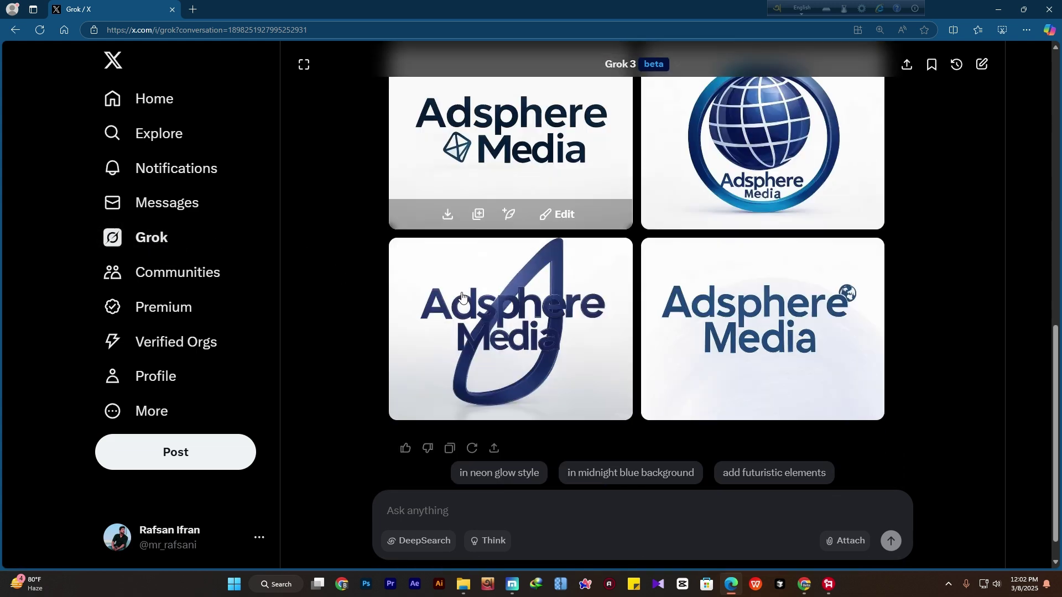
pyautogui.click(510, 508)
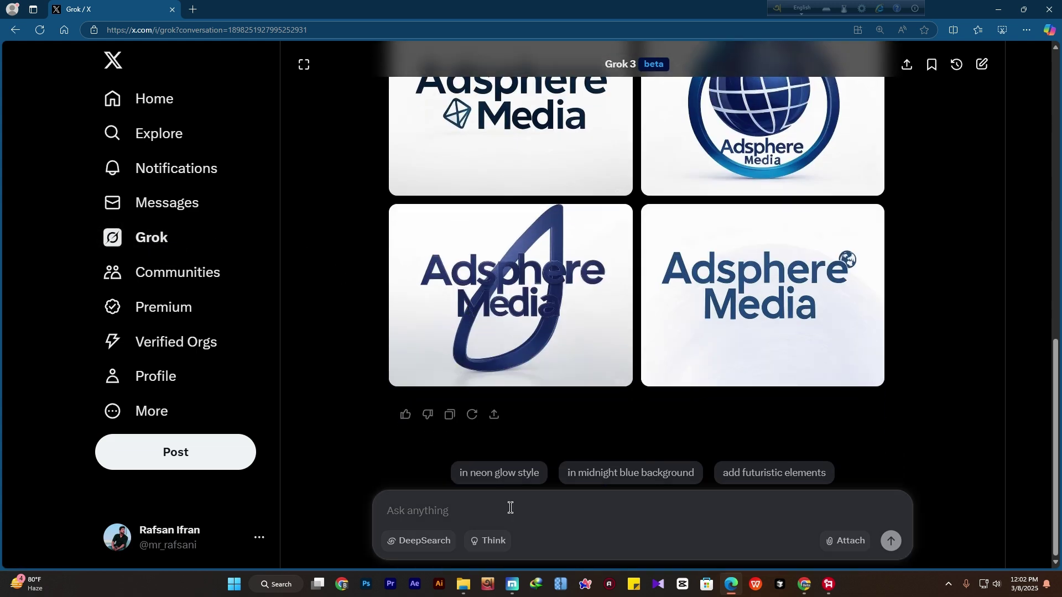
# Send the space agency rocket-launch logo prompt and dismiss the download manager popups
pyautogui.write('create me space agency logo, where a rocket launching\\ with booster, in vector design, in colorful background')
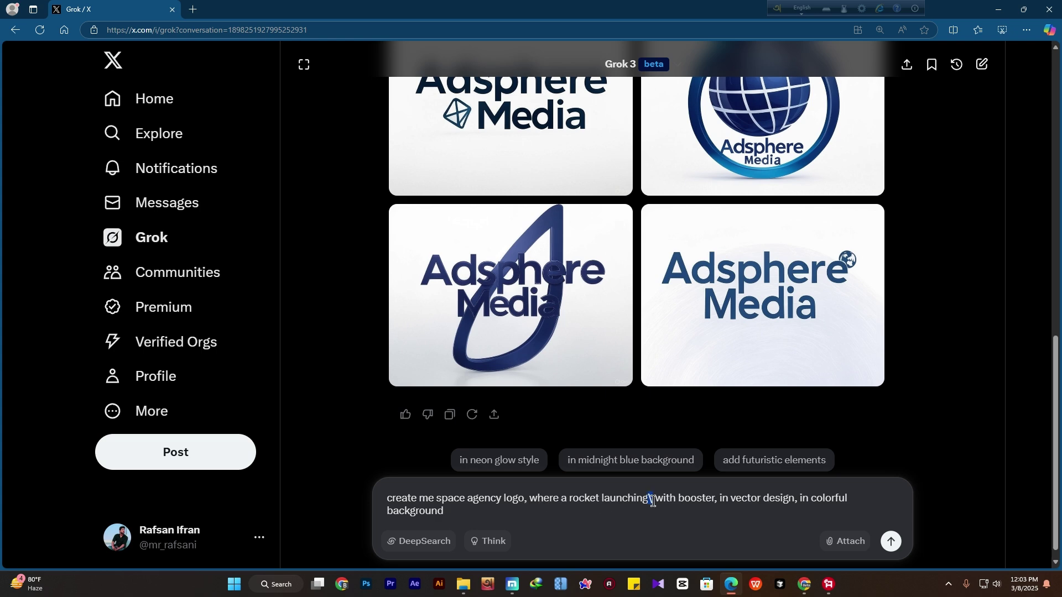
pyautogui.press('BackSpace')
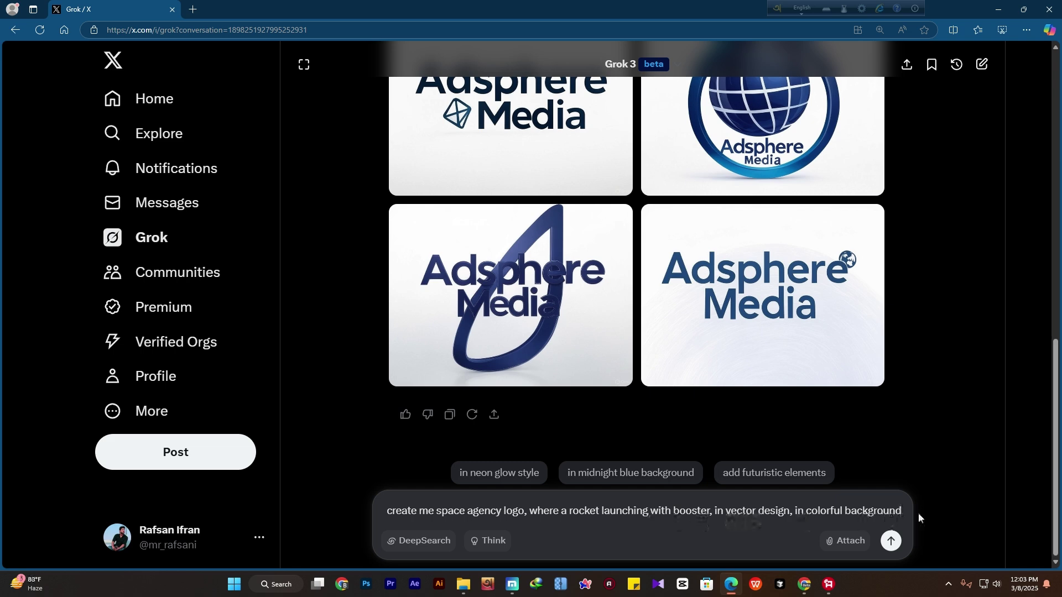
pyautogui.press('Return')
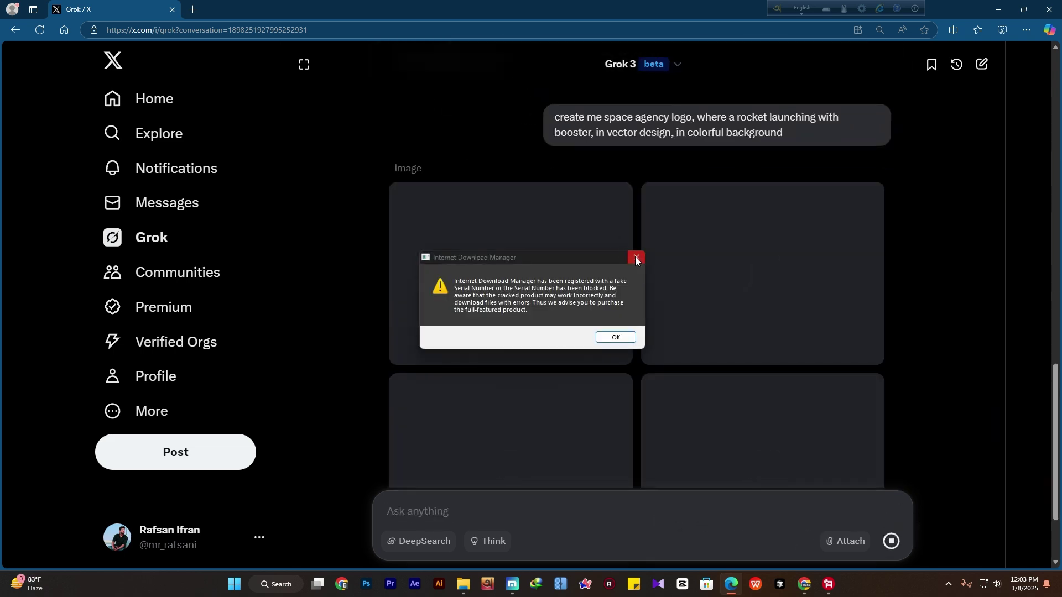
pyautogui.click(635, 255)
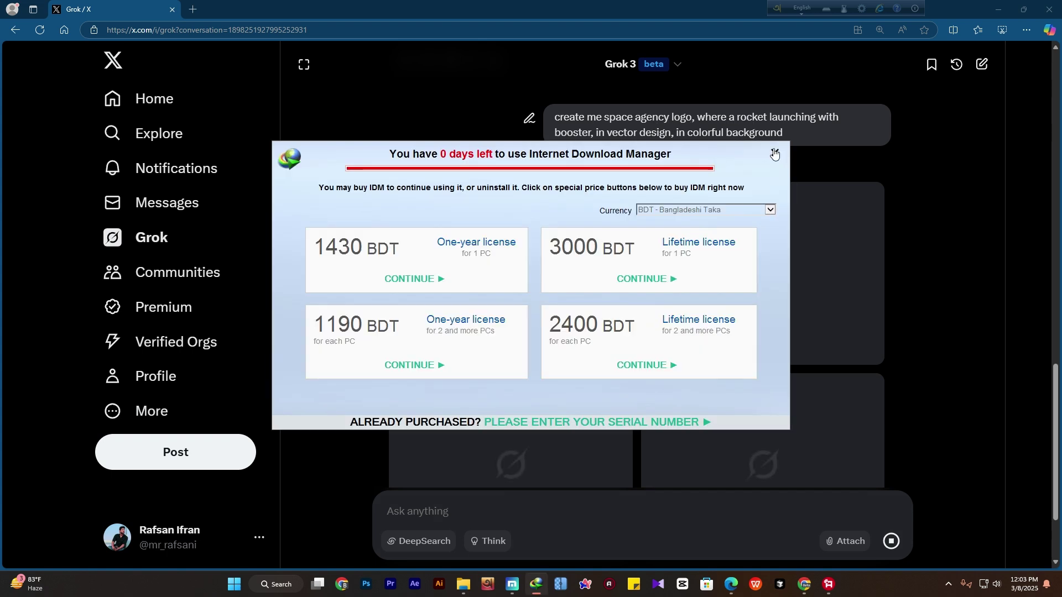
pyautogui.click(775, 154)
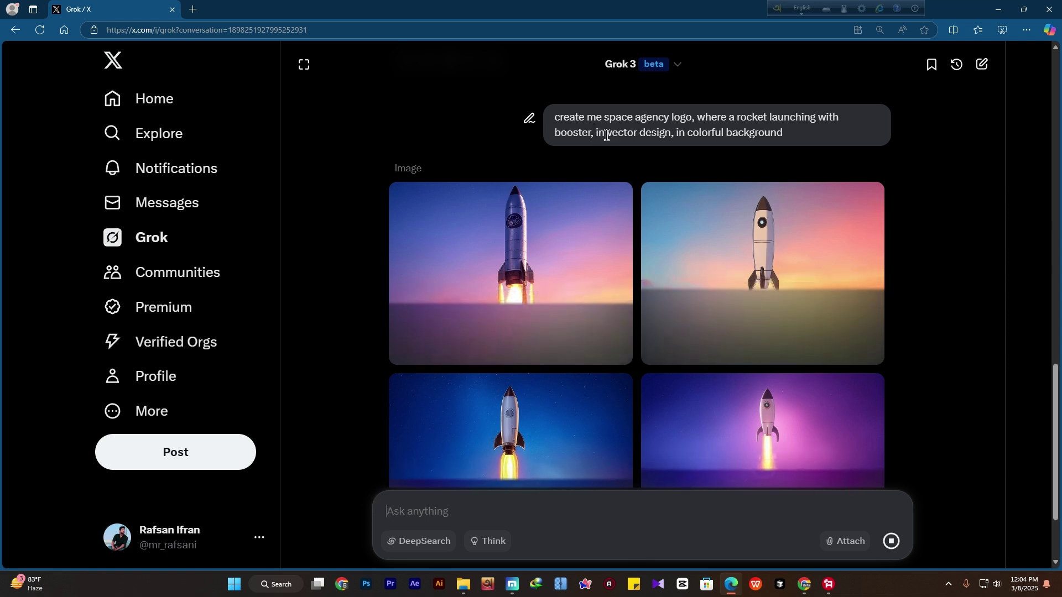
pyautogui.moveTo(569, 319)
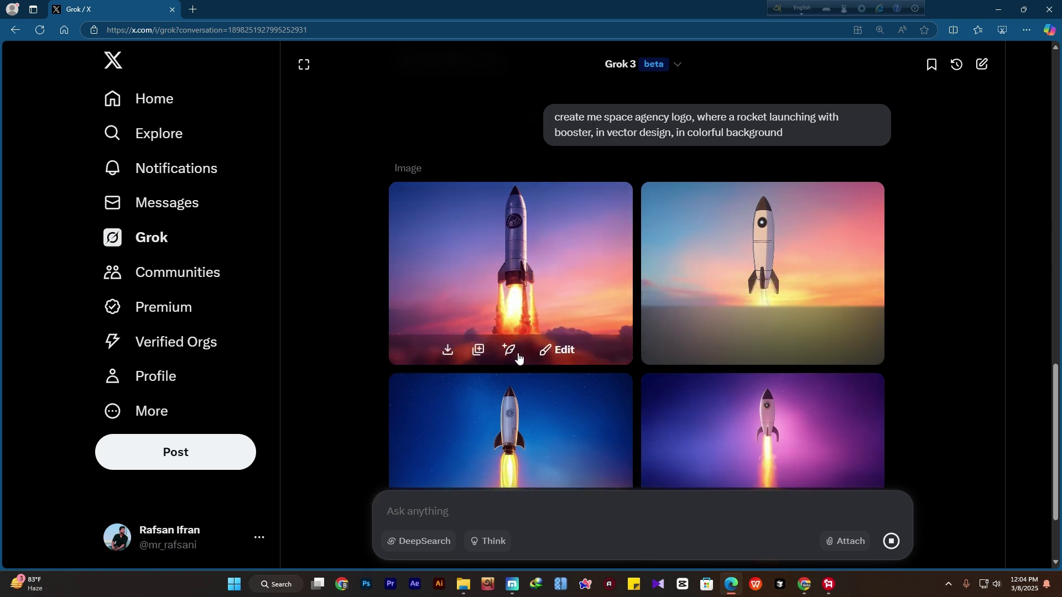
pyautogui.click(714, 286)
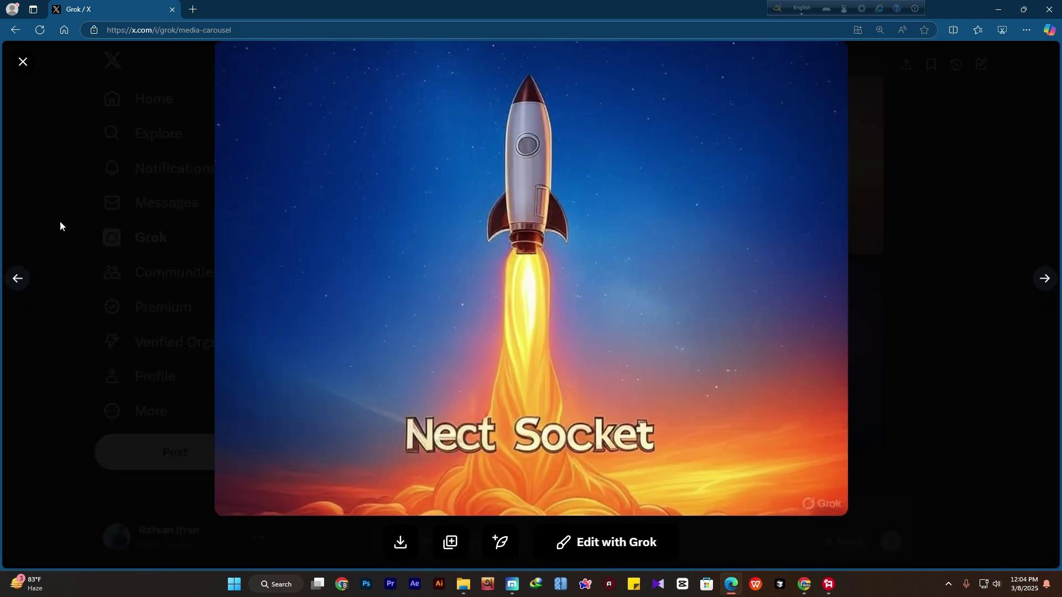
pyautogui.click(21, 63)
pyautogui.scroll(3, 509, 343)
pyautogui.scroll(-2, 509, 342)
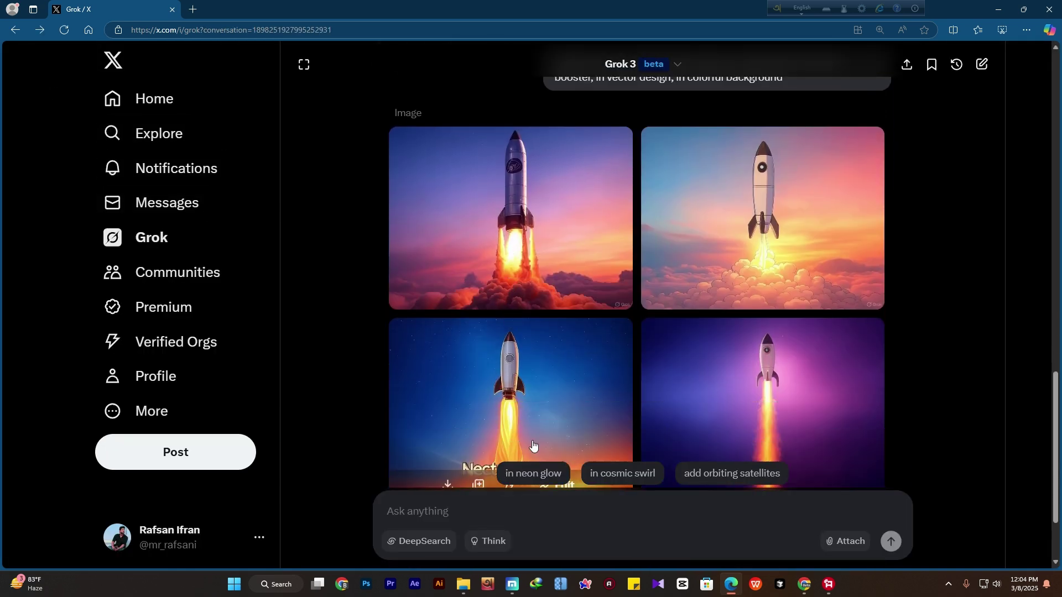
pyautogui.scroll(-1, 535, 421)
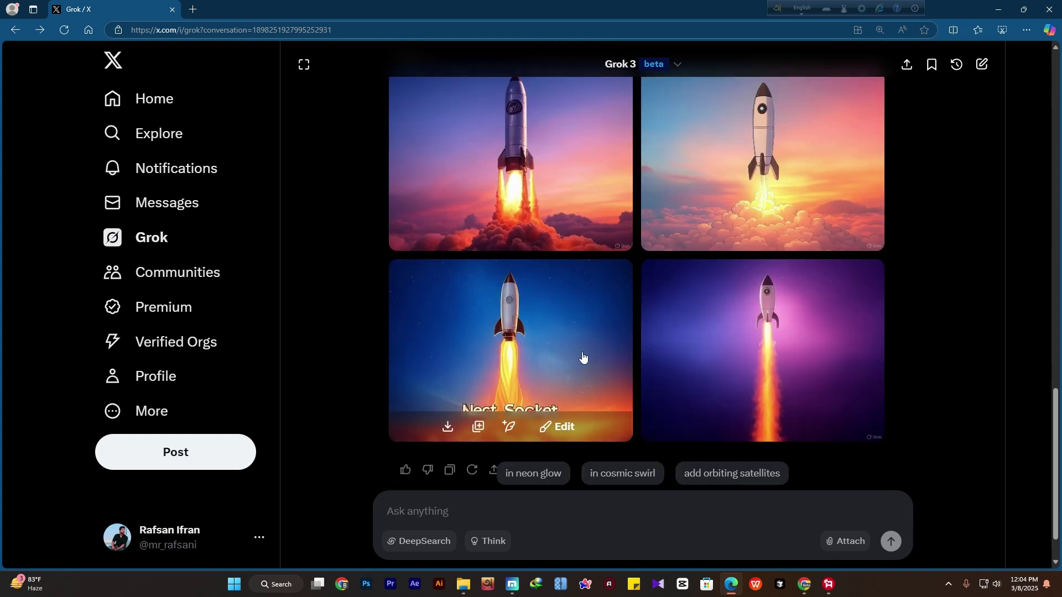
pyautogui.scroll(6, 683, 367)
pyautogui.scroll(-7, 754, 312)
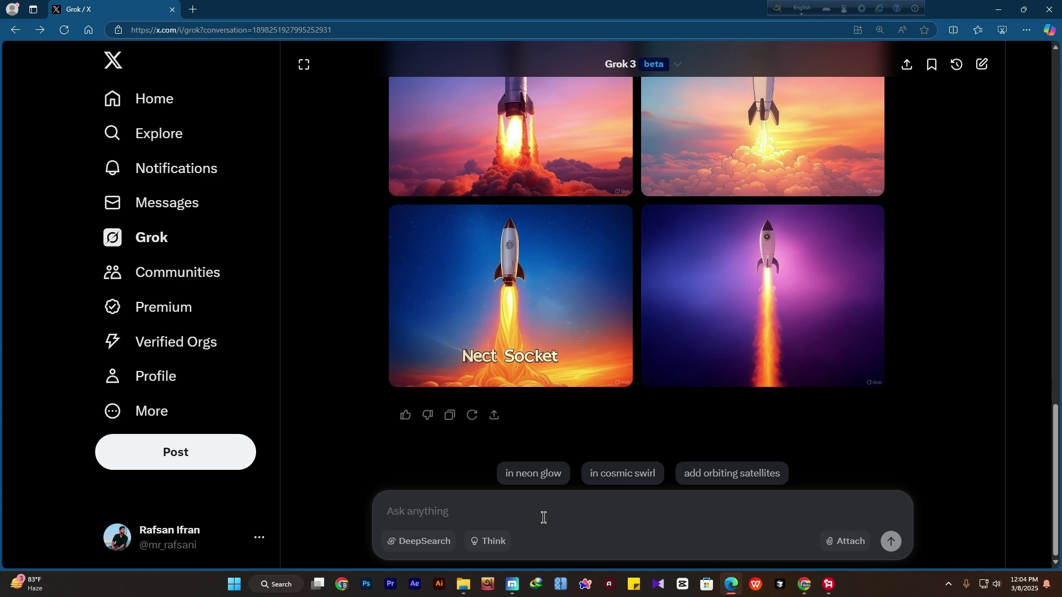
# Send a simple, professional white-background logo request for the graphic design, WordPress and video-editing channel
pyautogui.click(544, 518)
pyautogui.write('create me logo about my learning design youtube channel where i teach')
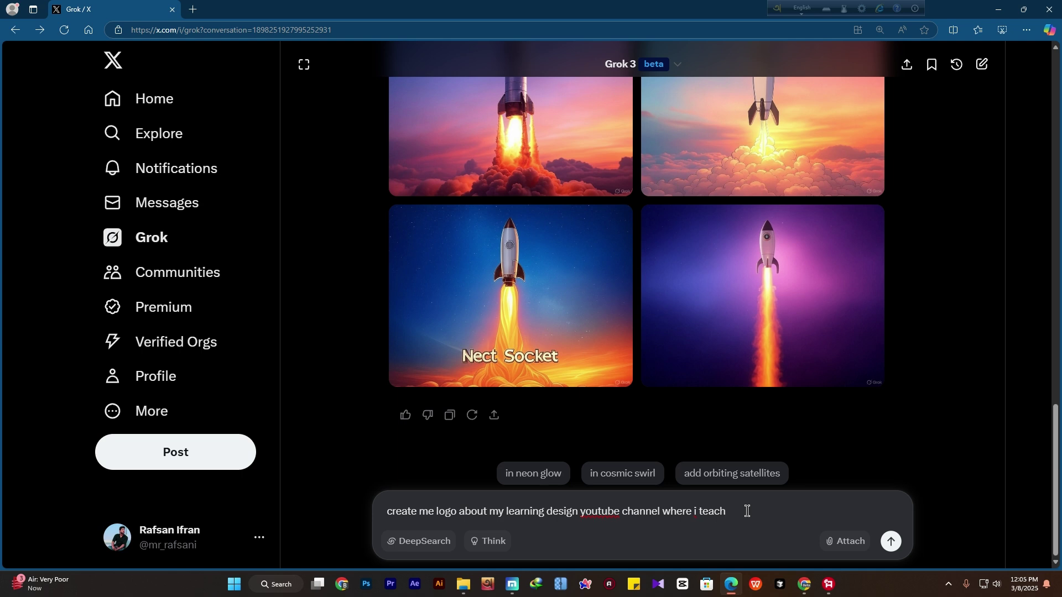
pyautogui.write('mostly graphic design, wordpress, video editing, so i need a logo that')
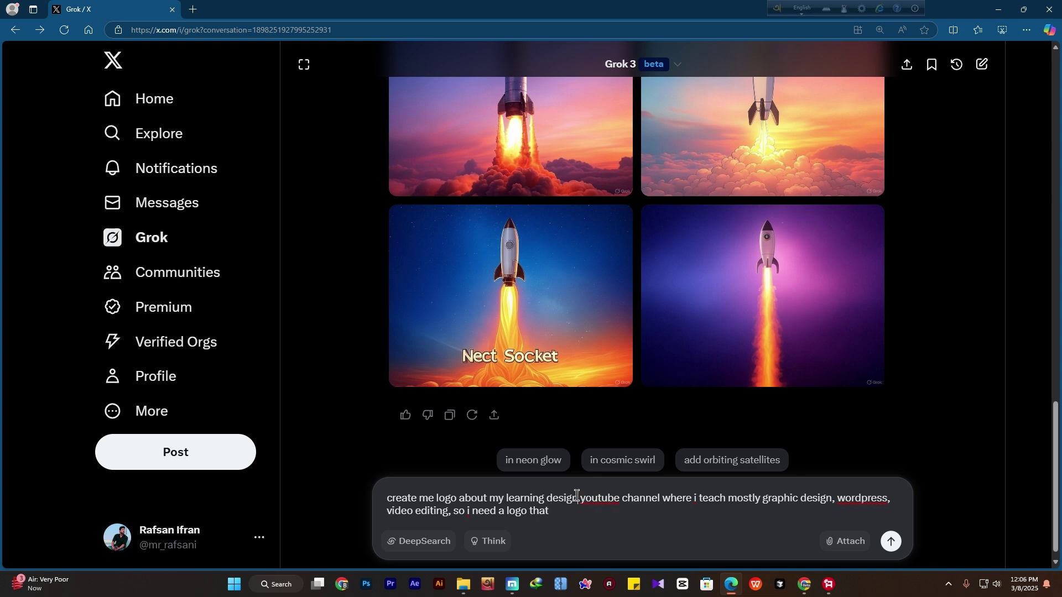
pyautogui.write('my')
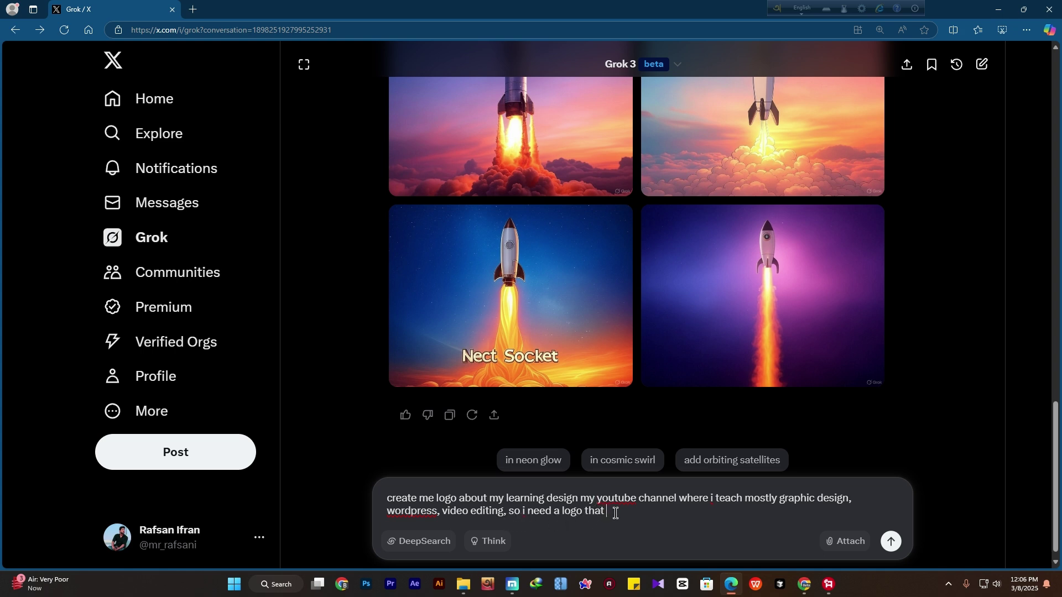
pyautogui.write('show people that they can learn something new from m')
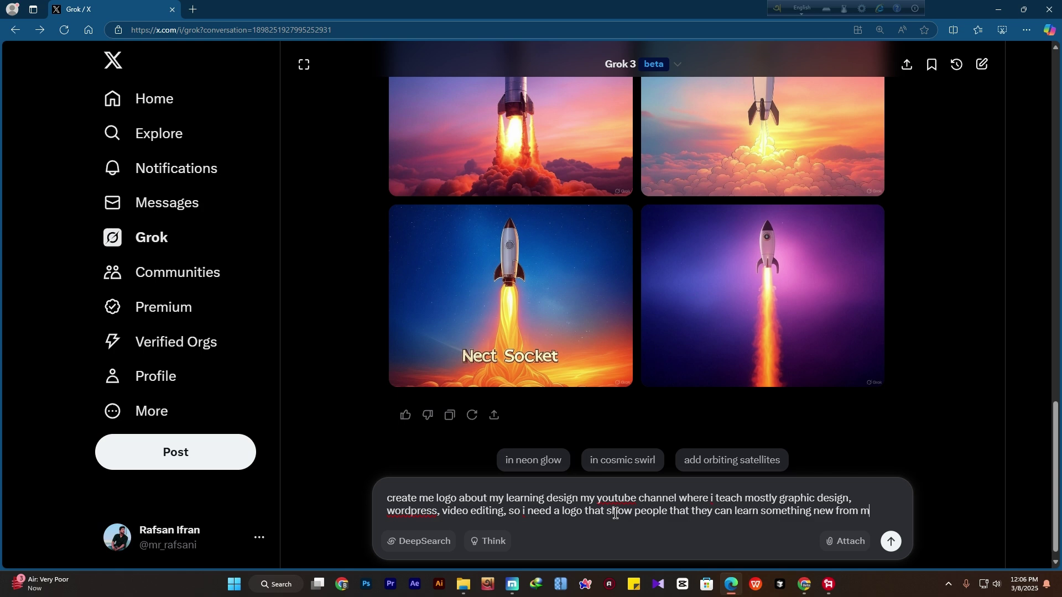
pyautogui.write('y youtube channel')
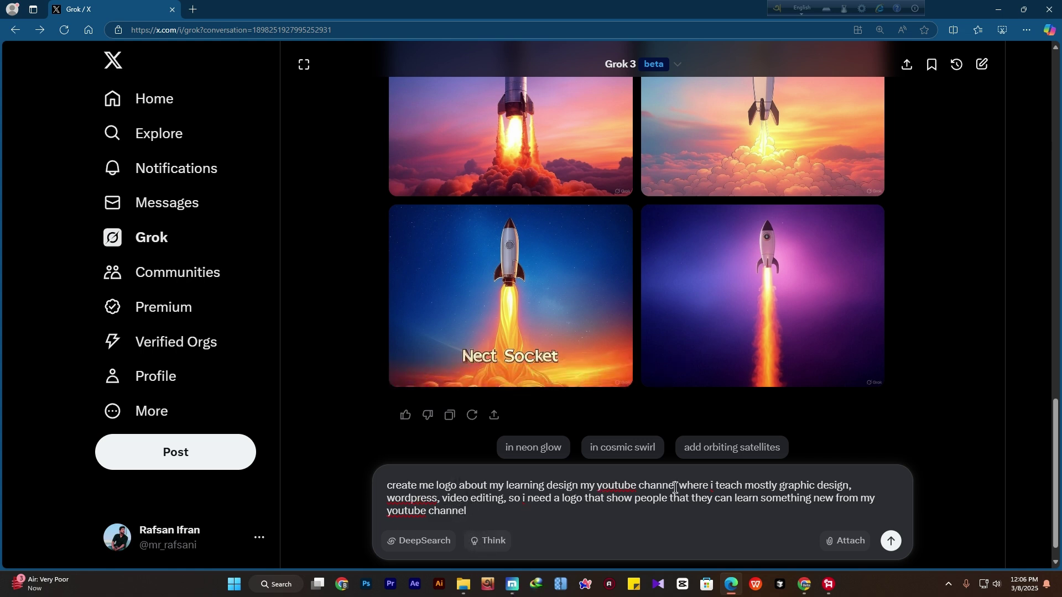
pyautogui.write(',')
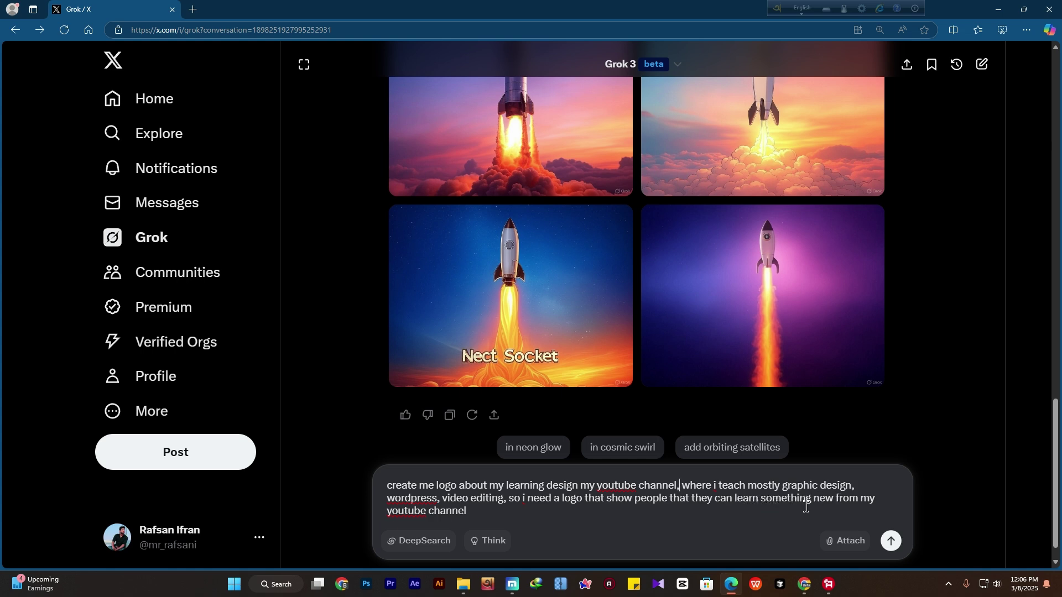
pyautogui.write(', so create a simple and professional logo, in white background')
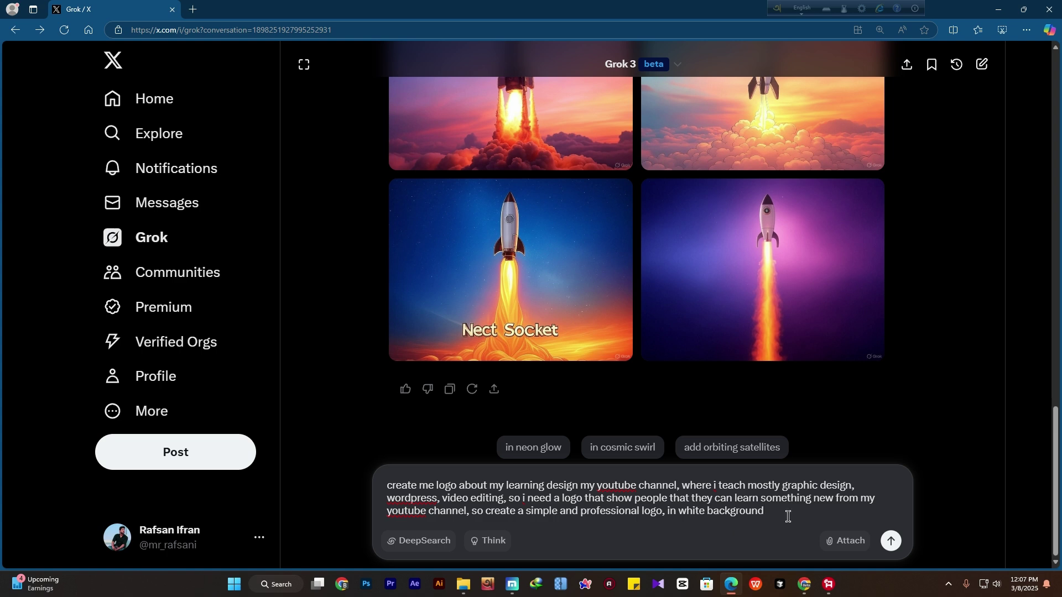
pyautogui.press('Return')
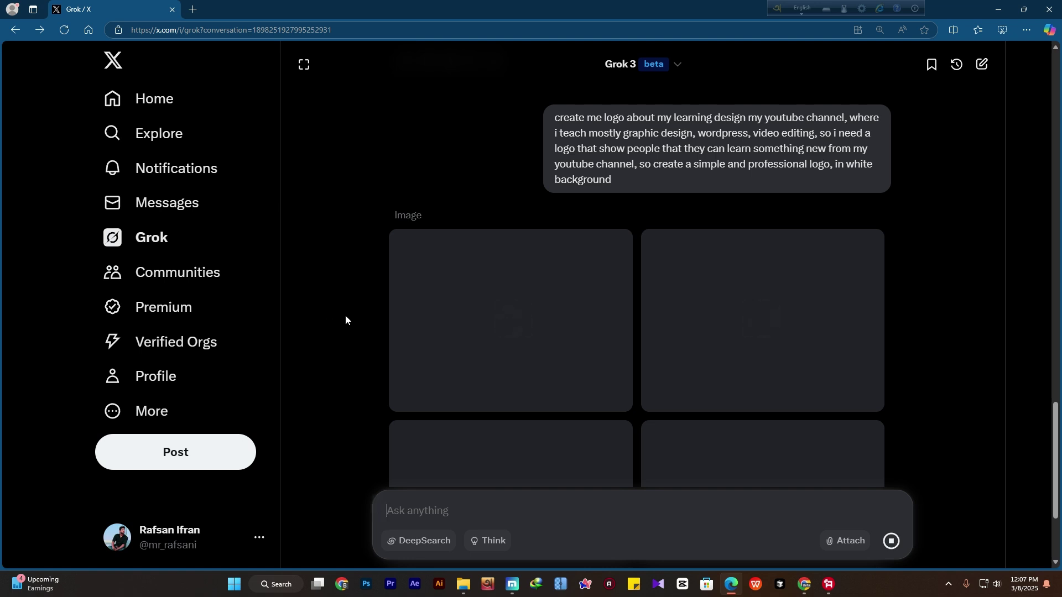
# Look over the four book and light-bulb channel logos and enlarge the blue book one
pyautogui.scroll(-1, 325, 307)
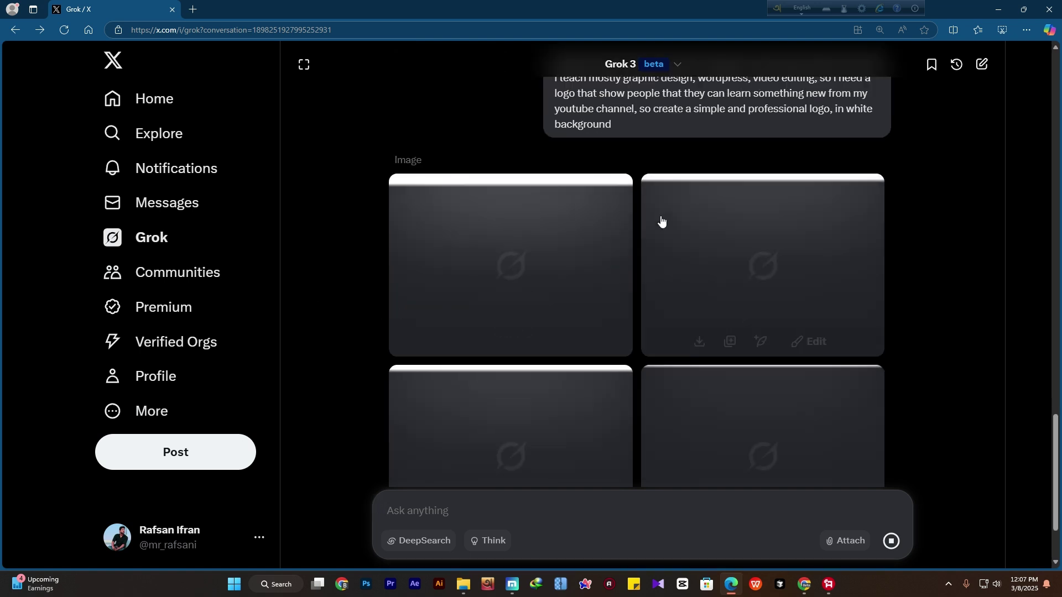
pyautogui.scroll(-1, 394, 239)
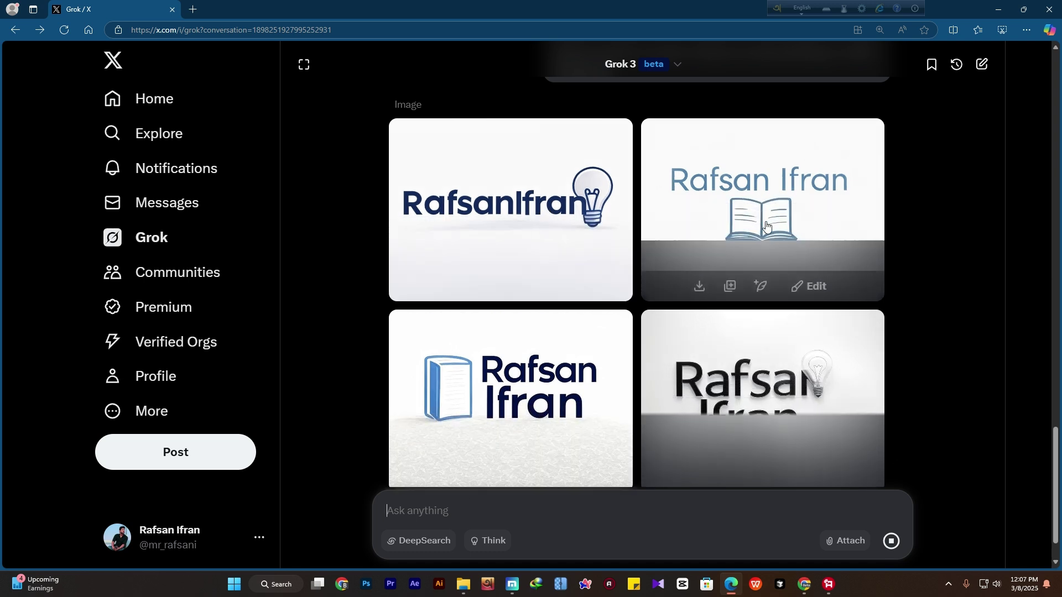
pyautogui.click(565, 465)
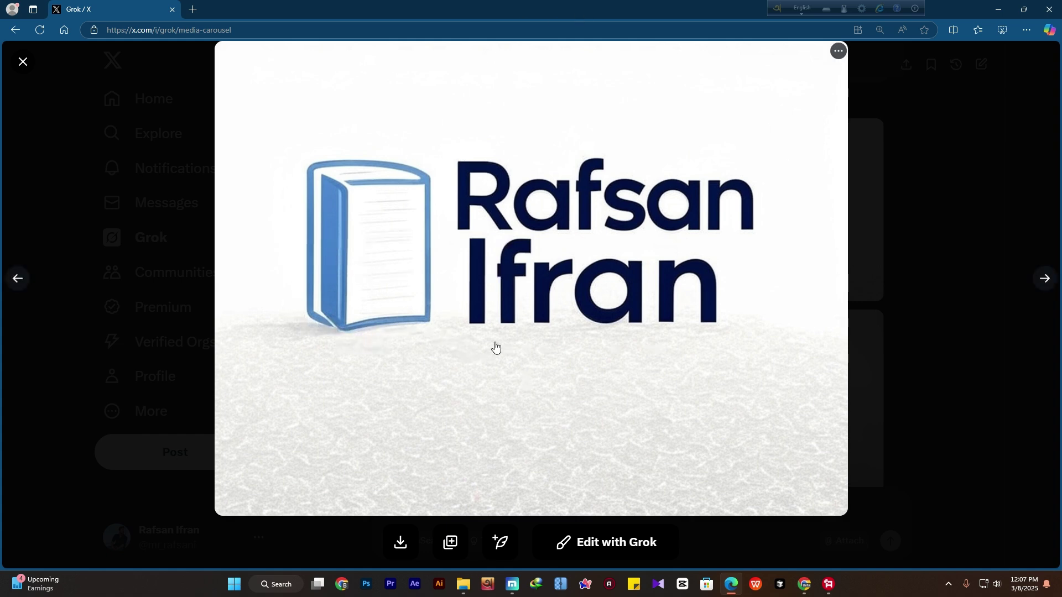
# Save the blue book logo as image (2).jpg and close the viewer
pyautogui.click(838, 51)
pyautogui.click(796, 58)
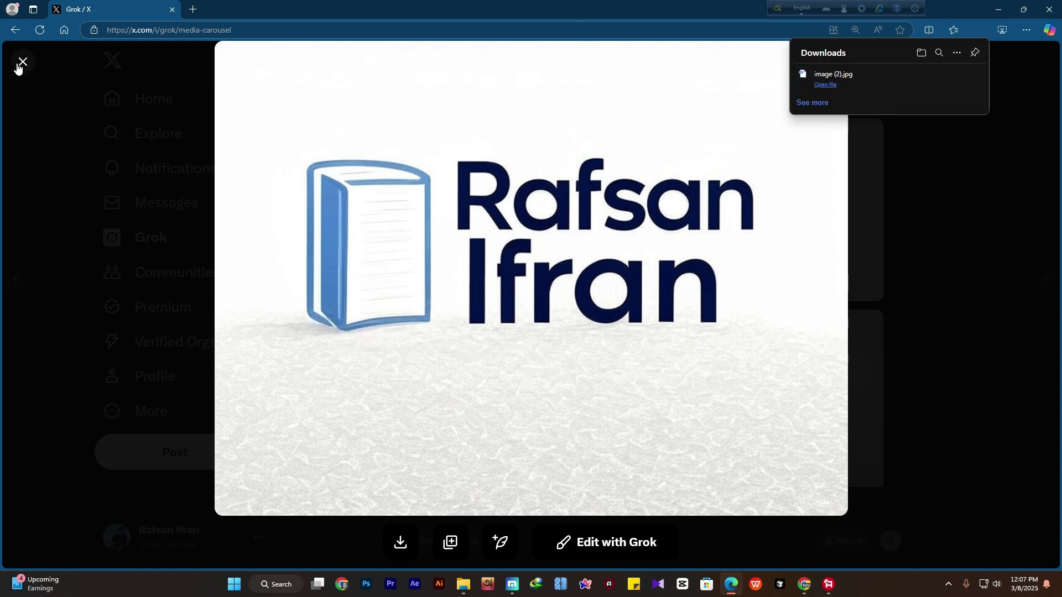
pyautogui.click(23, 62)
# View the open-book logo full size, try Edit with Grok, then return to the chat
pyautogui.click(759, 202)
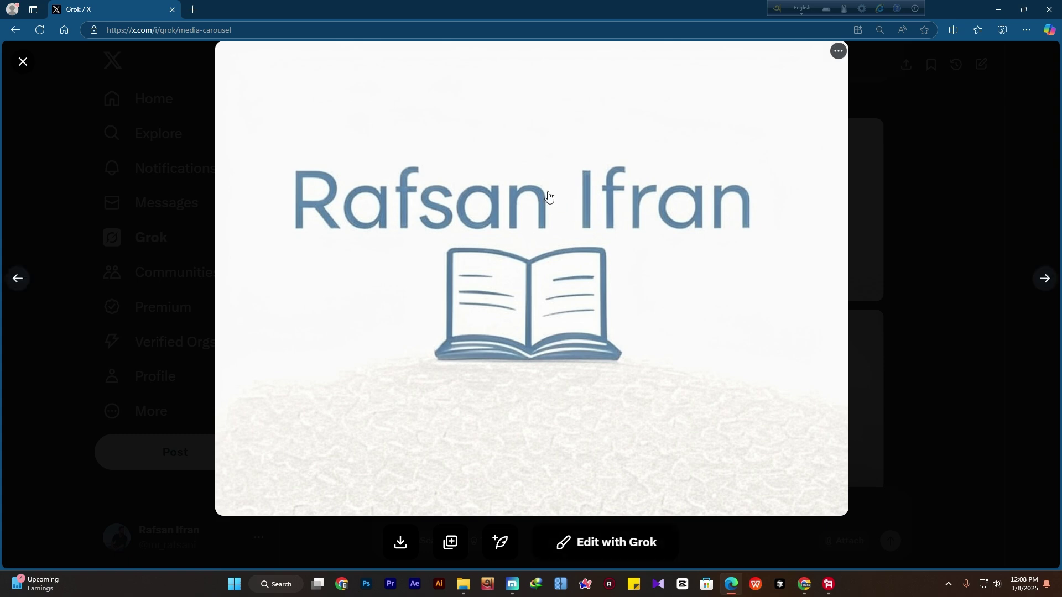
pyautogui.click(606, 547)
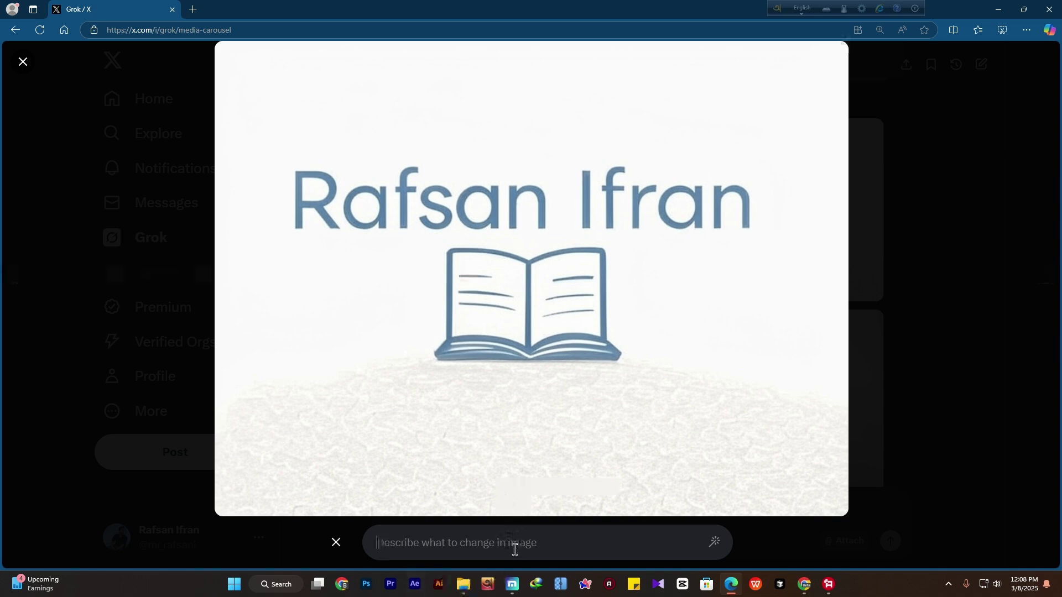
pyautogui.click(114, 88)
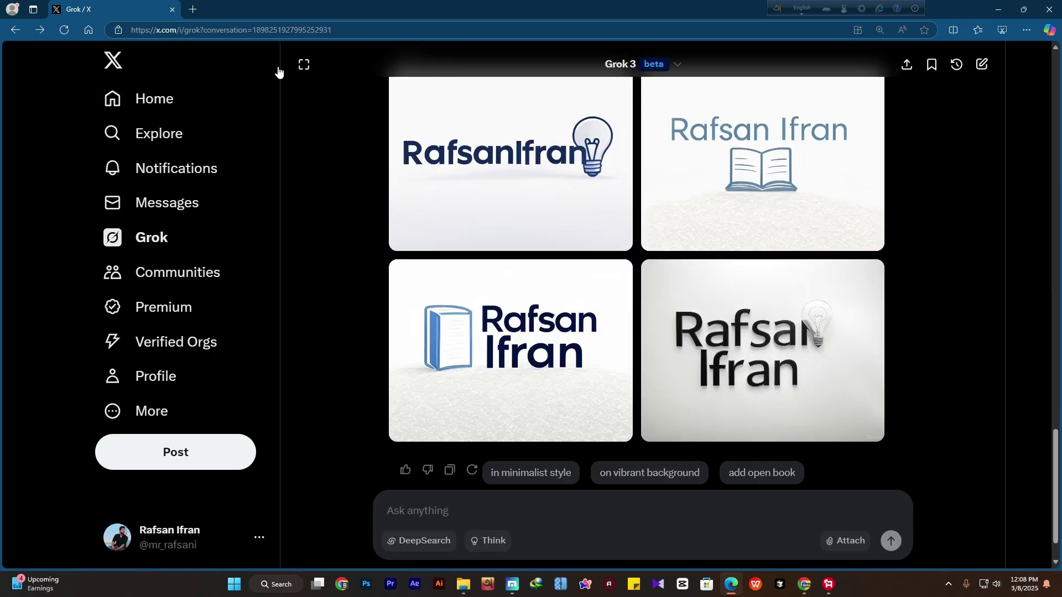
# Search 'lexica art' in a new Edge tab and open the lexica.art homepage
pyautogui.click(193, 9)
pyautogui.write('lexica')
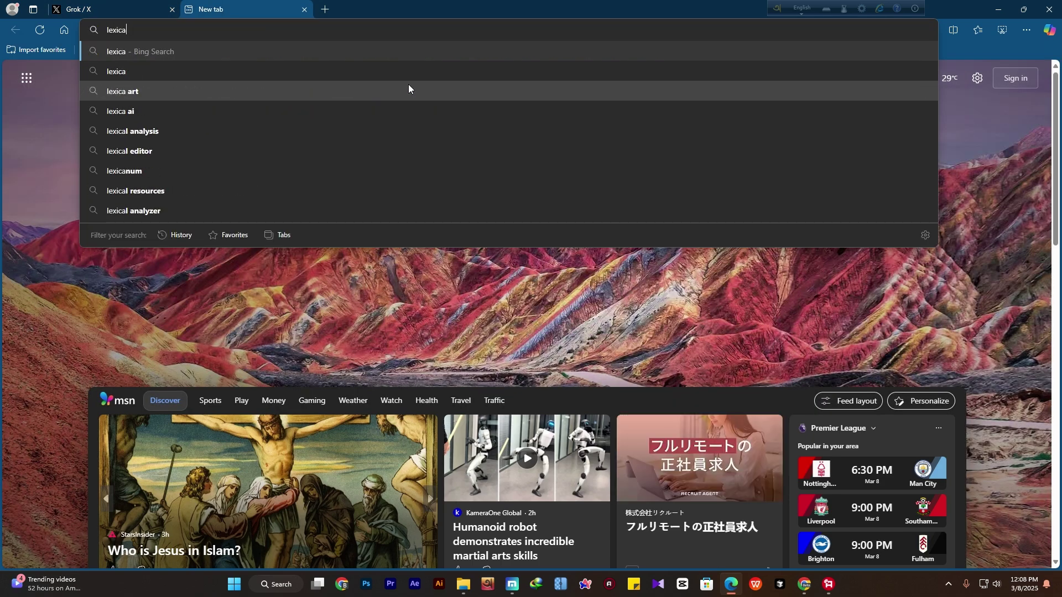
pyautogui.click(404, 88)
pyautogui.click(141, 174)
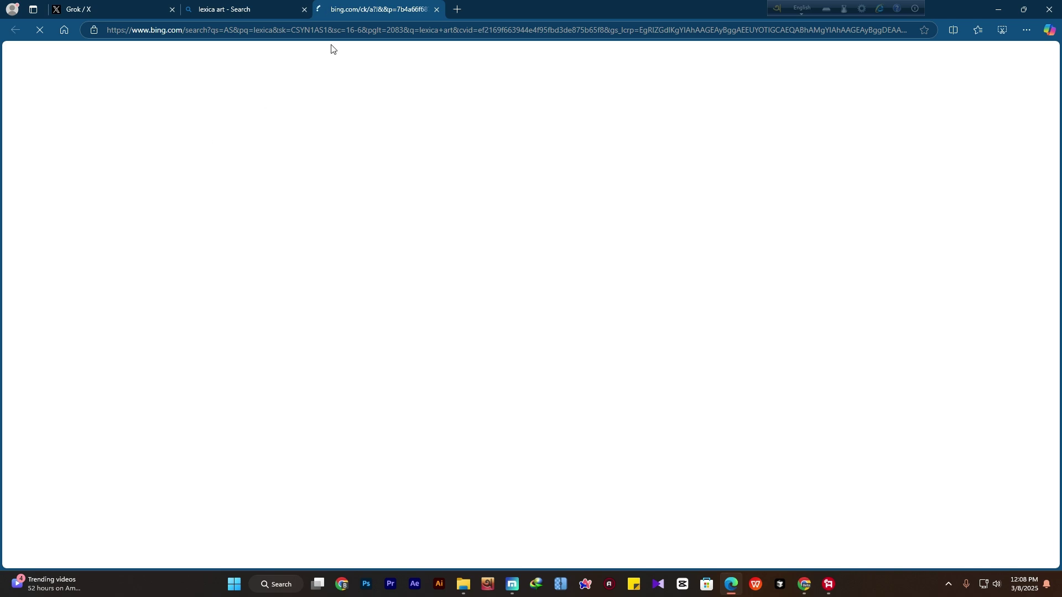
pyautogui.scroll(-1, 216, 403)
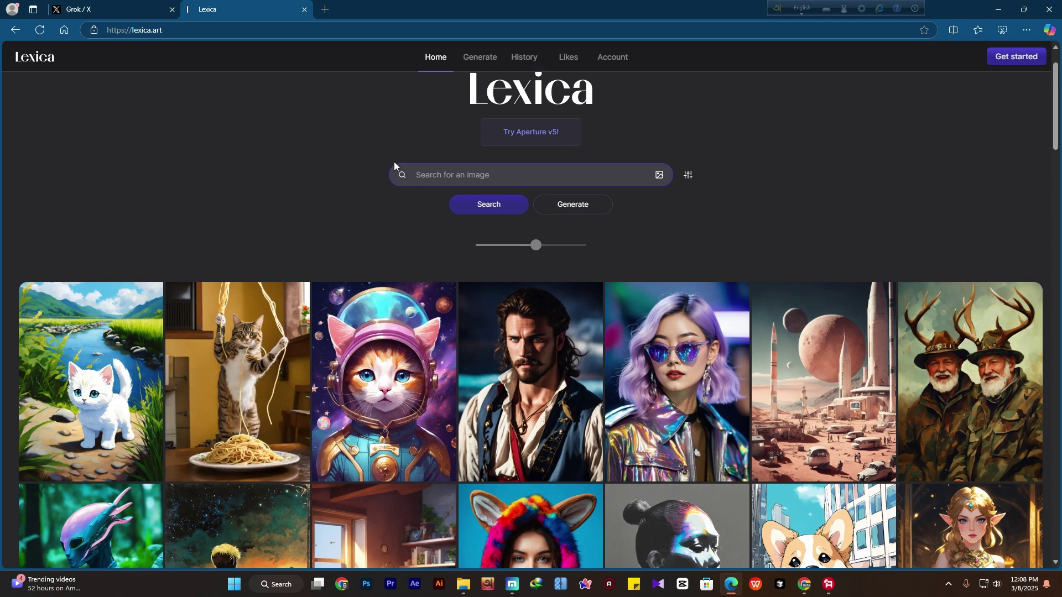
# Search Lexica for 'professional logo design' and browse the results
pyautogui.write('professional logo design')
pyautogui.press('Return')
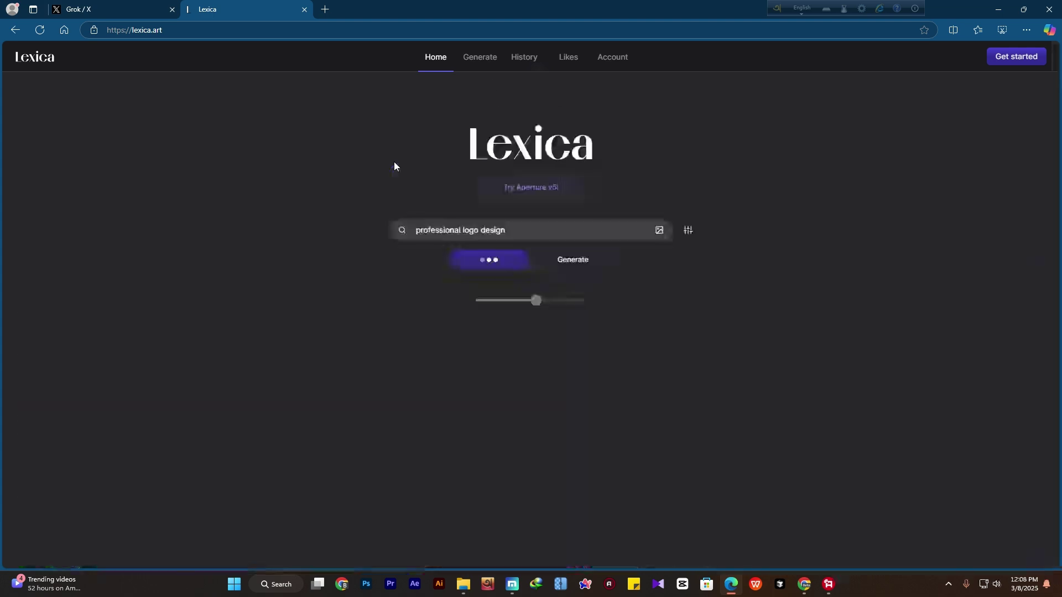
pyautogui.scroll(-1, 152, 58)
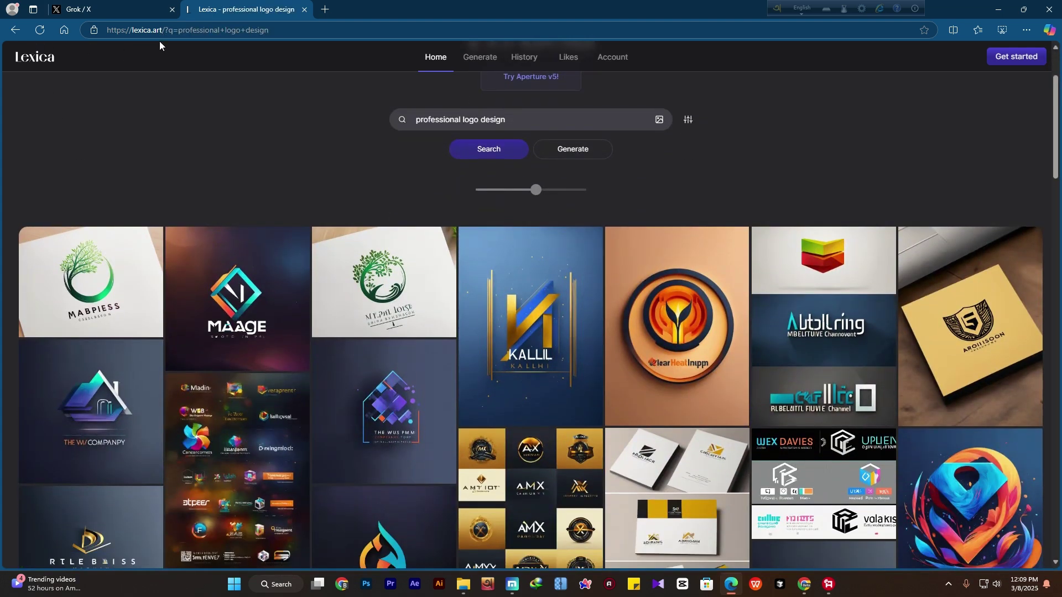
pyautogui.scroll(-3, 372, 169)
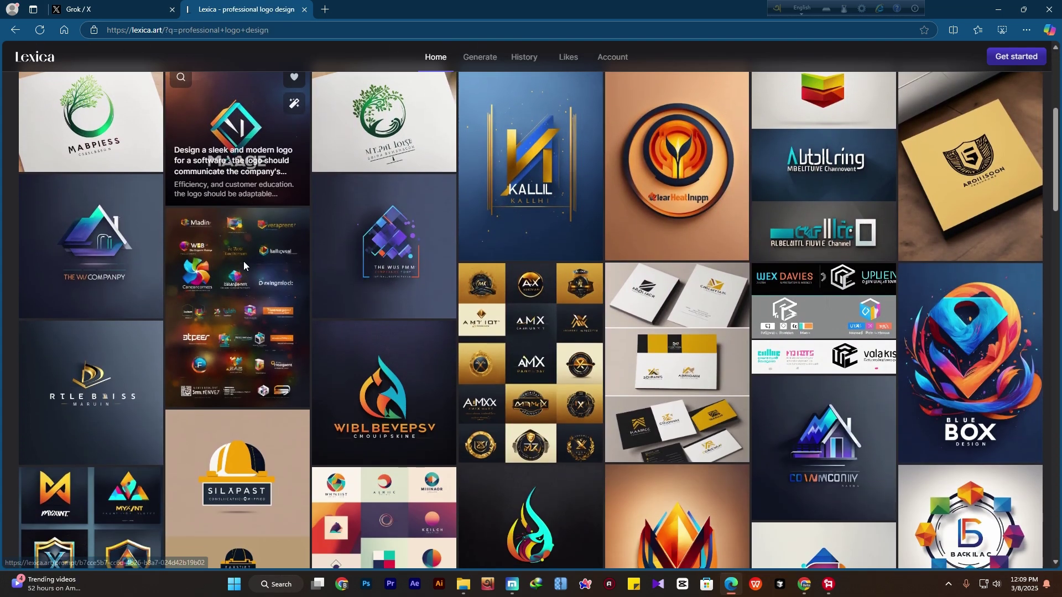
pyautogui.scroll(-3, 553, 415)
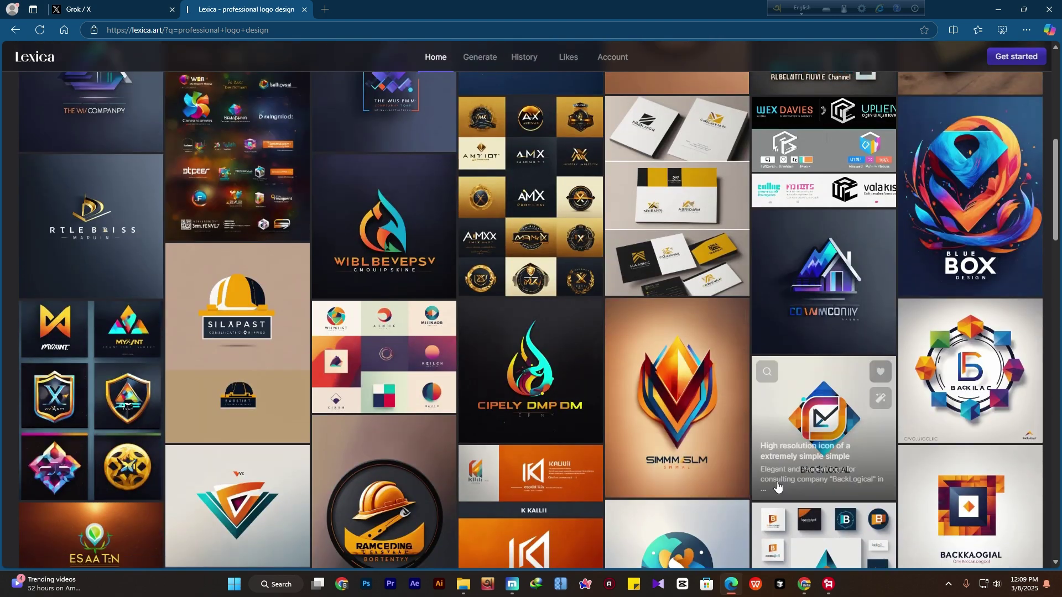
# Copy the BackLogical consulting logo's prompt and switch back to the Grok tab
pyautogui.click(778, 487)
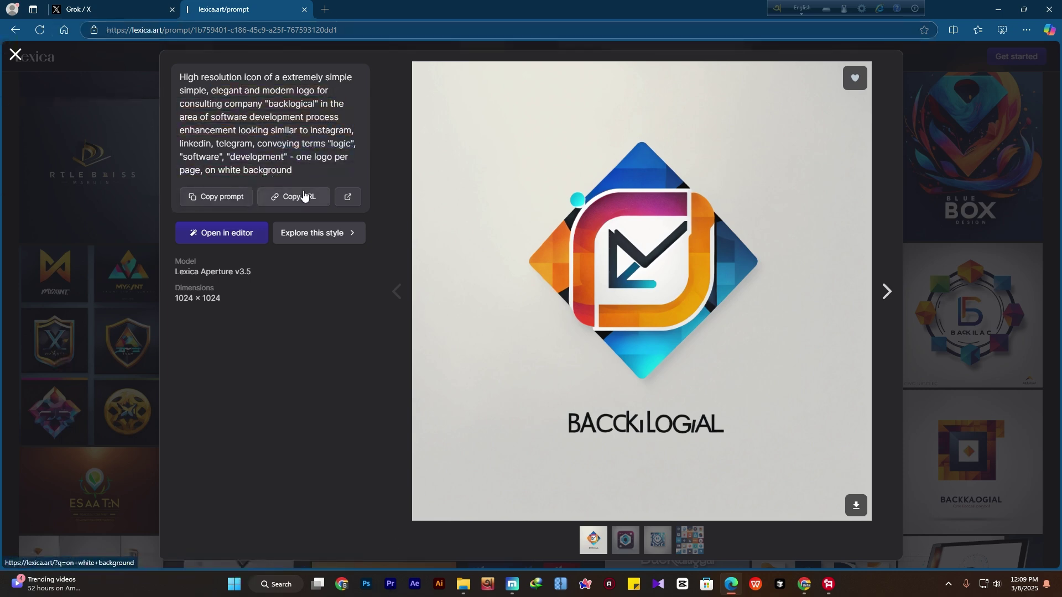
pyautogui.click(219, 201)
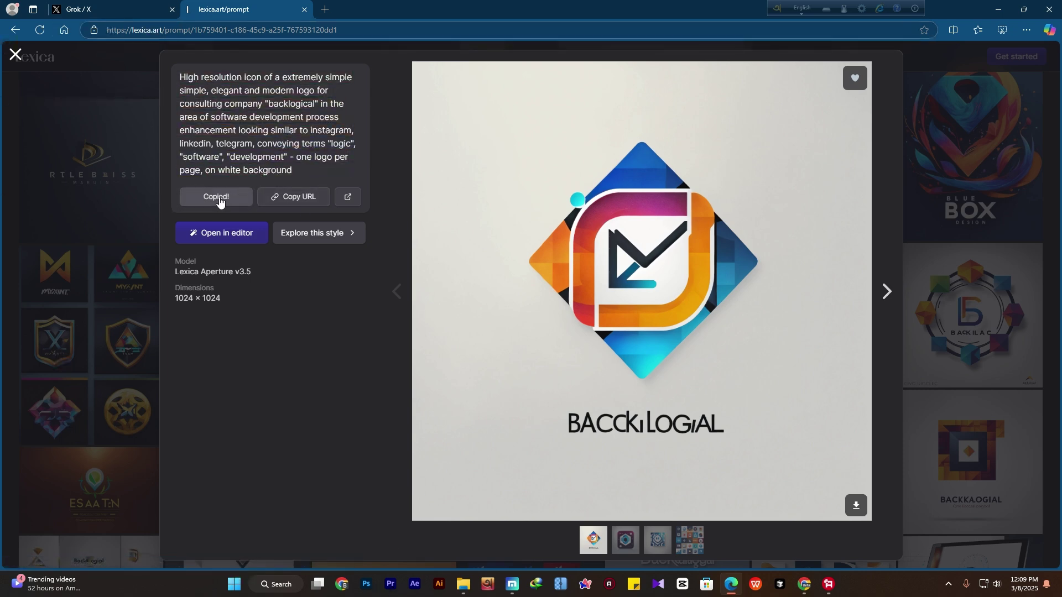
pyautogui.hotkey('ctrl', 'shift', 'Tab')
pyautogui.scroll(-1, 553, 443)
# Paste the Lexica prompt, replacing 'BackLogical' with 'Learning' and 'logic' with 'Design'
pyautogui.rightClick(508, 509)
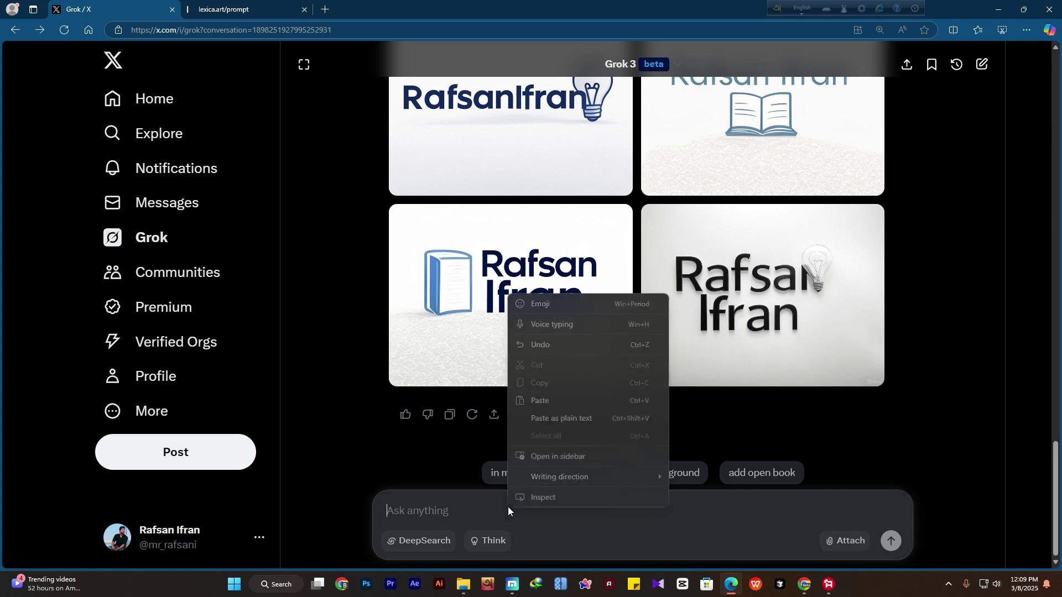
pyautogui.click(540, 400)
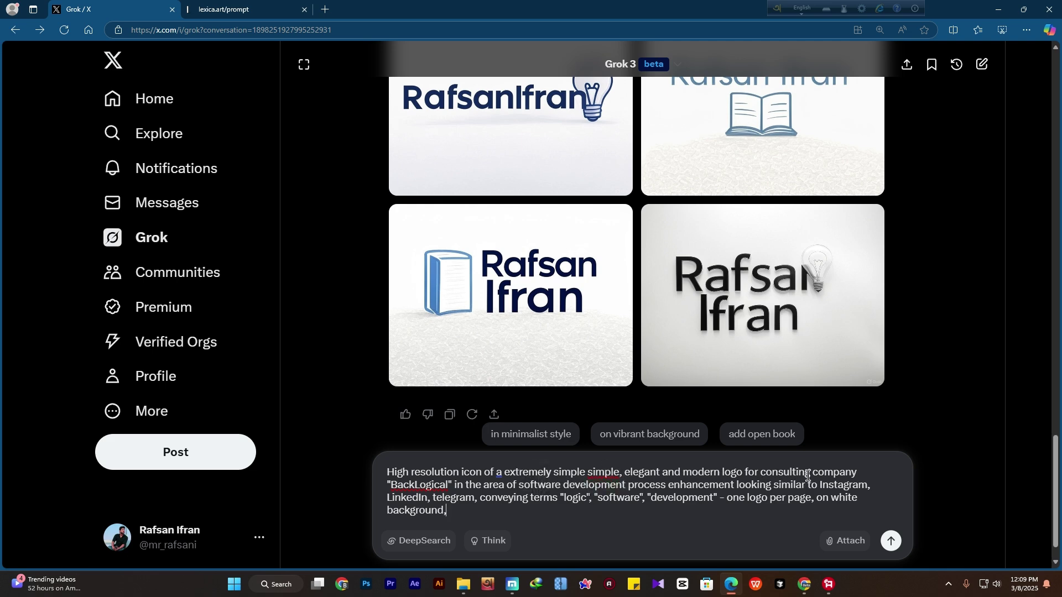
pyautogui.moveTo(449, 485); pyautogui.dragTo(392, 482)
pyautogui.write('Learning')
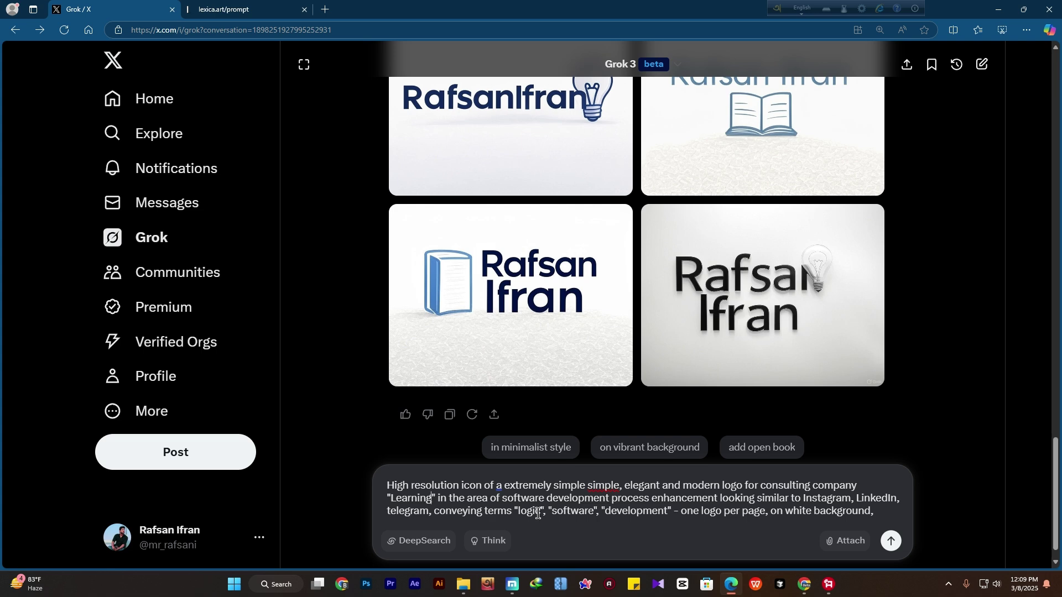
pyautogui.moveTo(539, 514); pyautogui.dragTo(521, 514)
pyautogui.write('Design')
# Check the Lexica prompt page, then send the edited Learning logo prompt to Grok
pyautogui.doubleClick(763, 511)
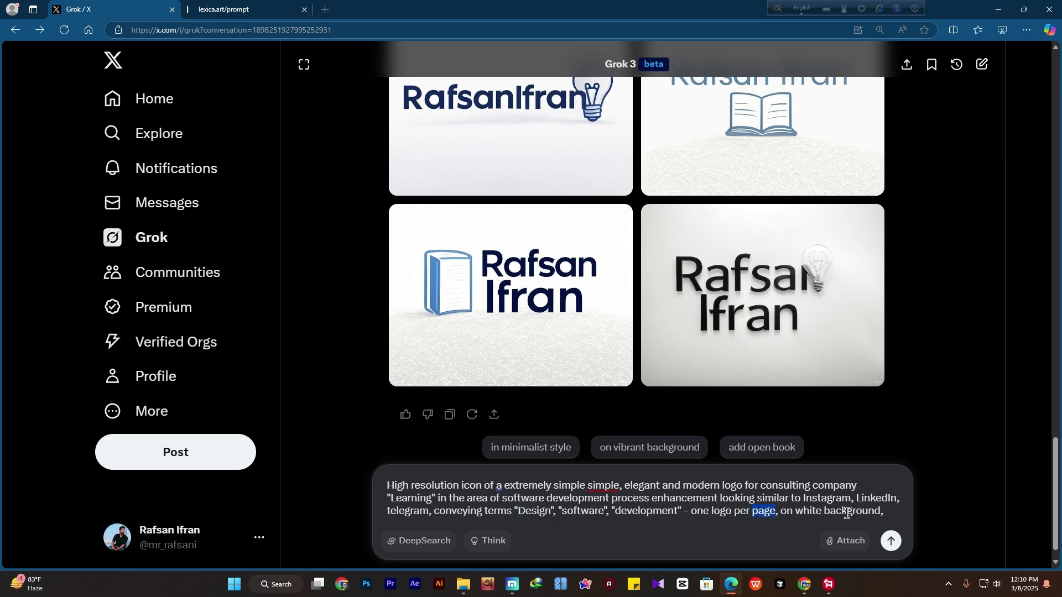
pyautogui.click(722, 505)
pyautogui.click(240, 9)
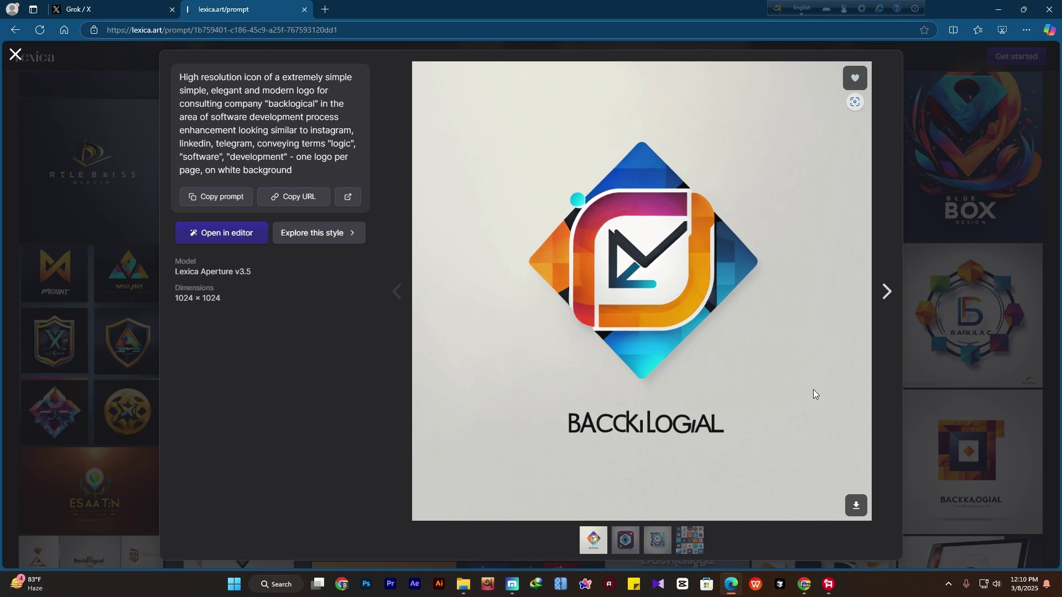
pyautogui.click(131, 6)
pyautogui.click(891, 542)
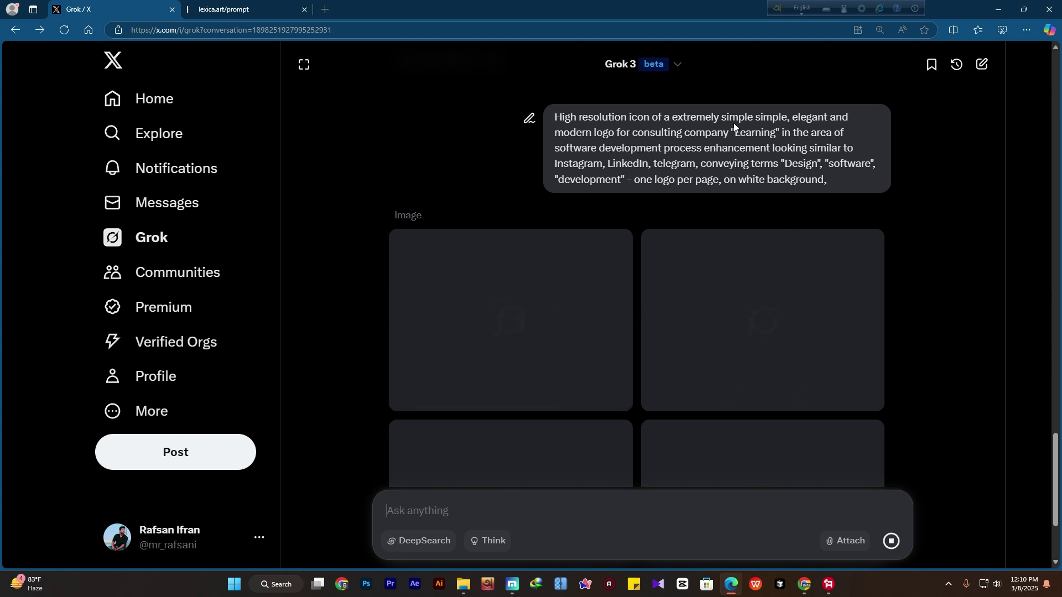
# Enlarge the colourful beaded-wire 3D Learning logo for a close-up, then close the viewer
pyautogui.moveTo(753, 303)
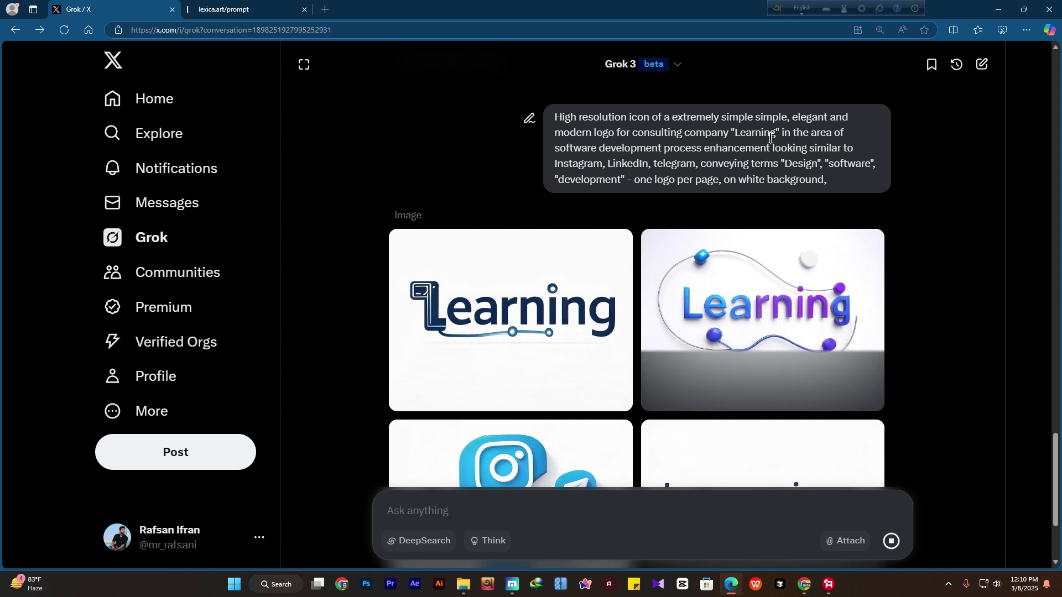
pyautogui.doubleClick(736, 134)
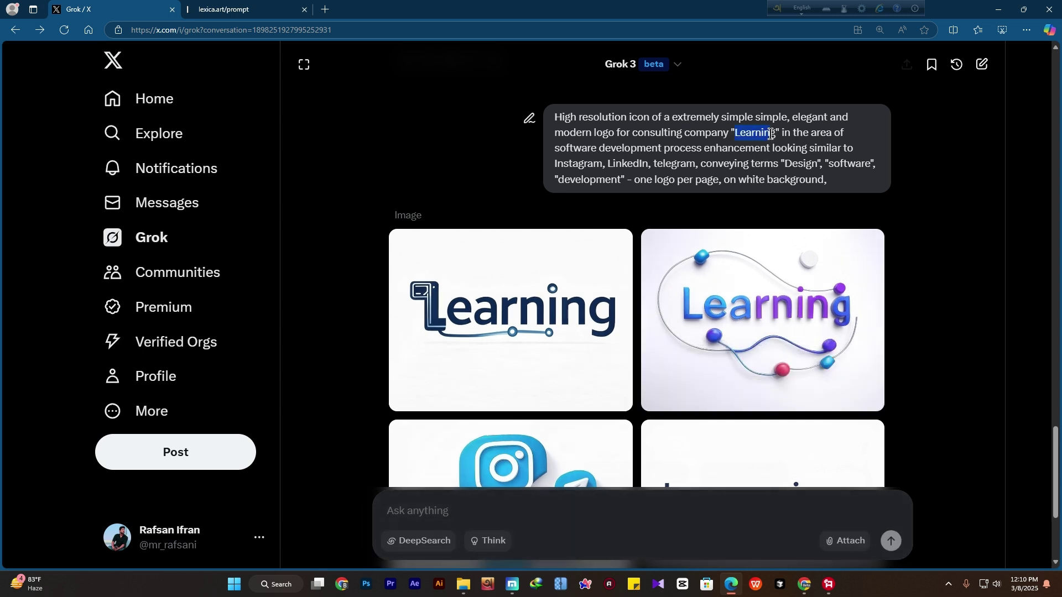
pyautogui.scroll(-2, 619, 315)
pyautogui.scroll(-1, 772, 224)
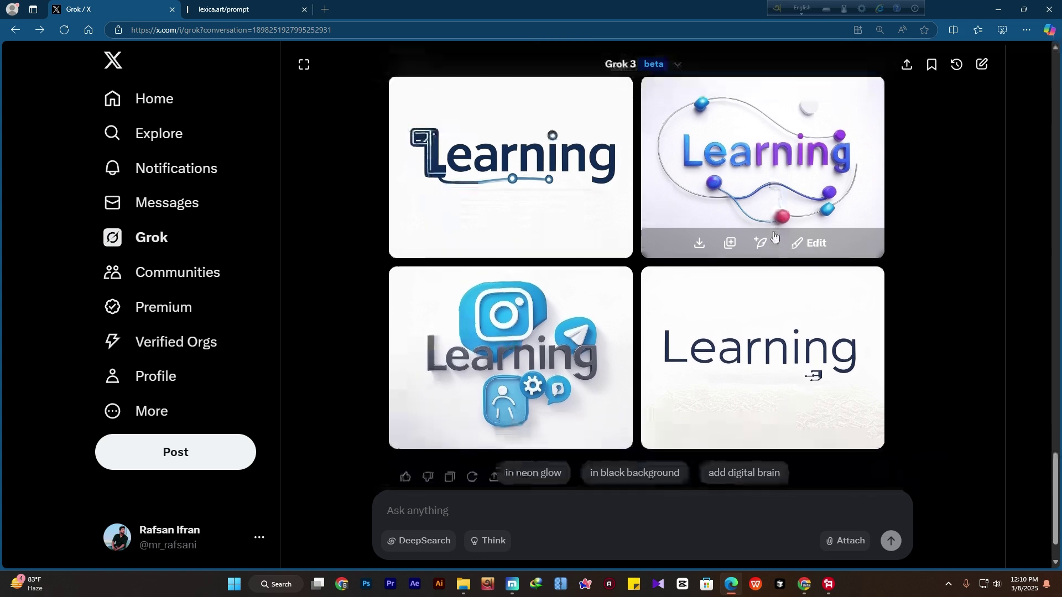
pyautogui.scroll(1, 418, 179)
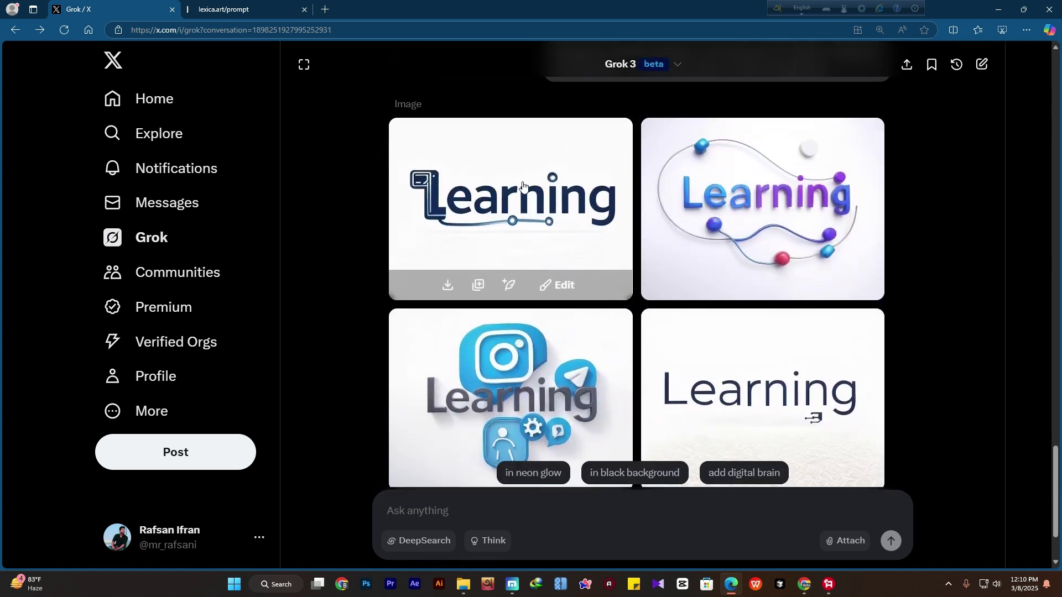
pyautogui.click(762, 191)
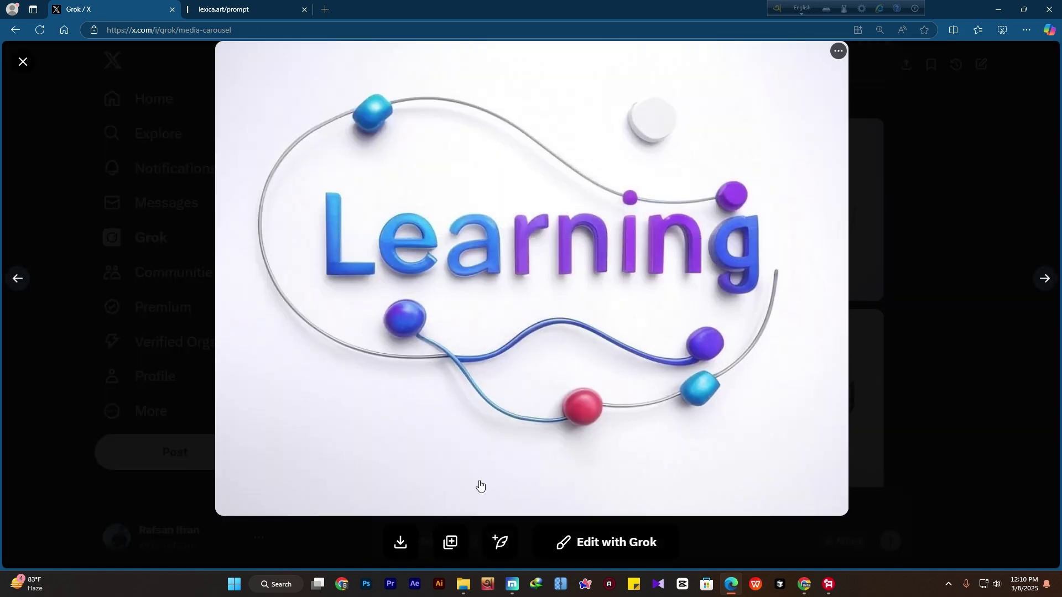
pyautogui.click(22, 62)
# Scroll over the four Learning logos: circuit-line, beaded-wire 3D, social-app icons and minimal wordmark
pyautogui.scroll(-2, 374, 296)
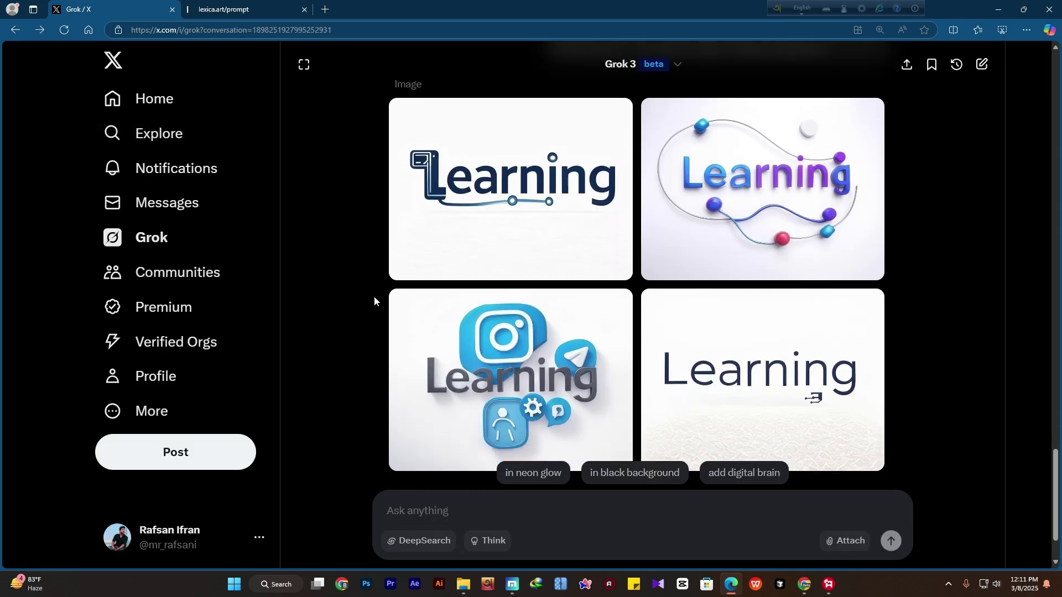
pyautogui.moveTo(398, 297)
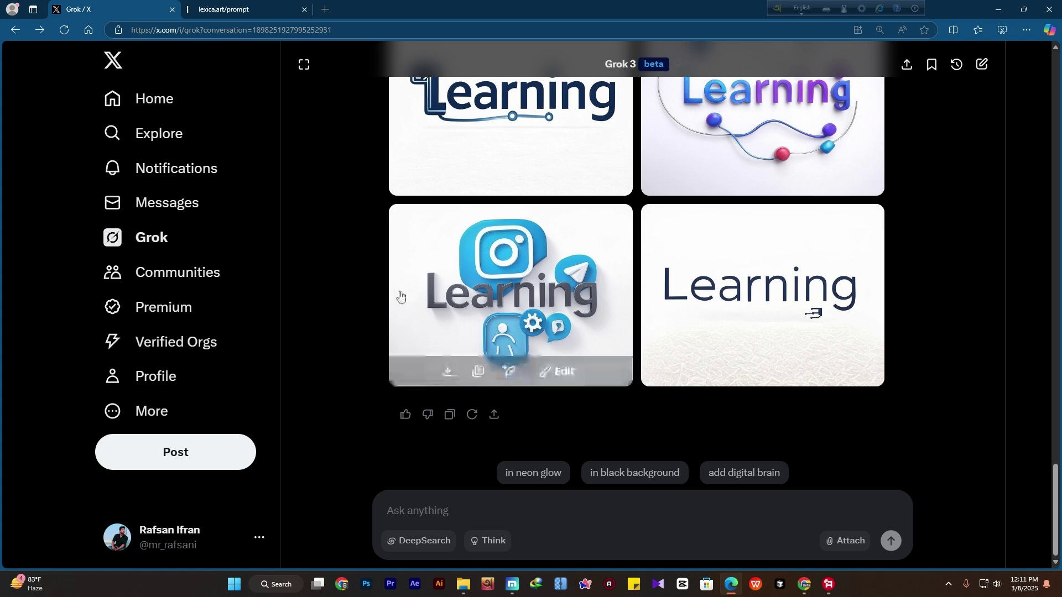
pyautogui.scroll(2, 400, 297)
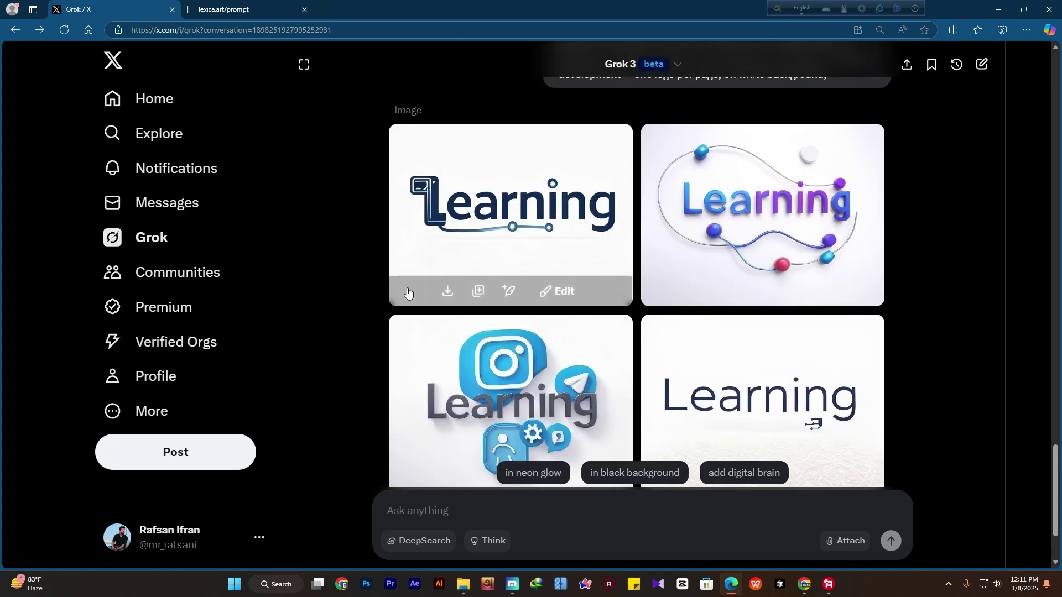
pyautogui.scroll(-2, 418, 296)
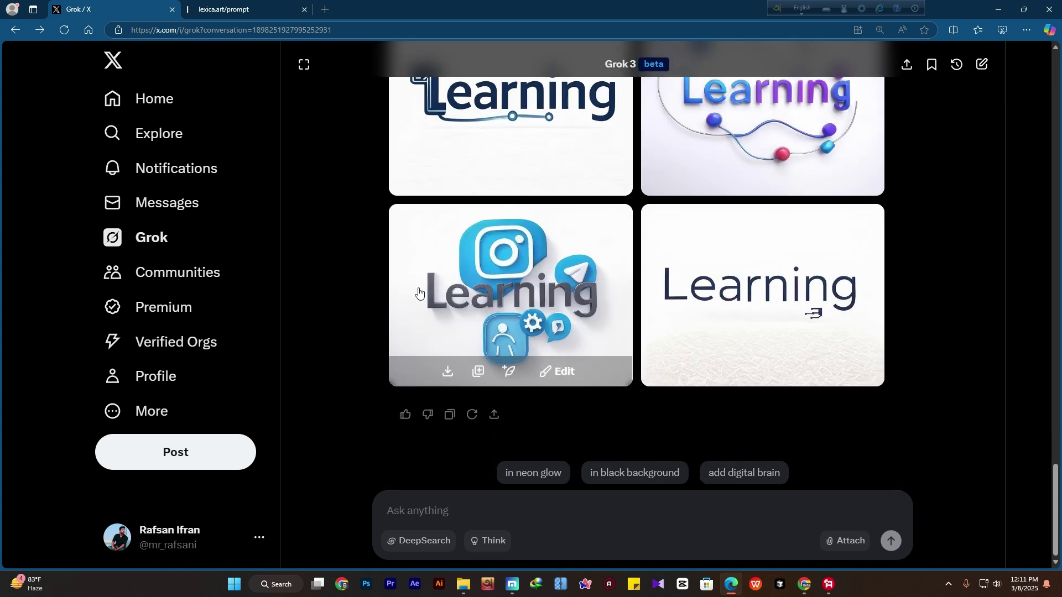
pyautogui.scroll(2, 418, 296)
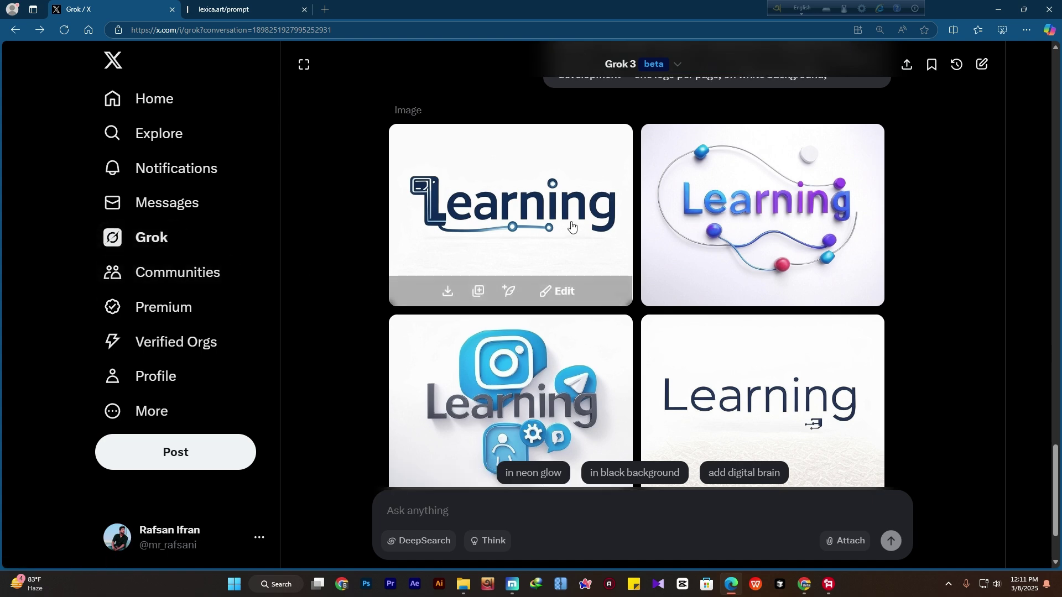
pyautogui.scroll(-1, 367, 286)
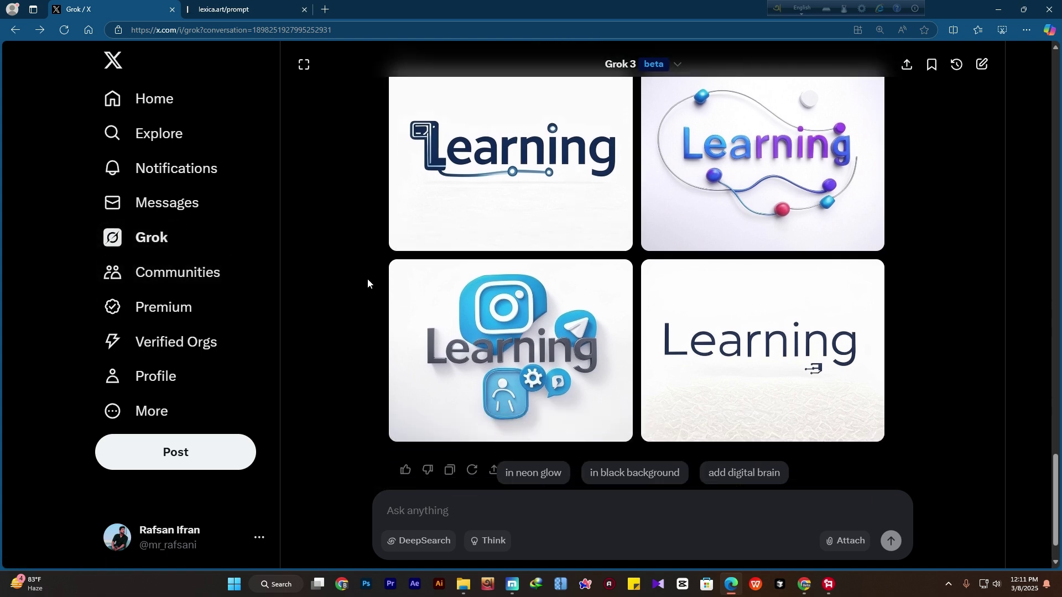
pyautogui.scroll(5, 388, 270)
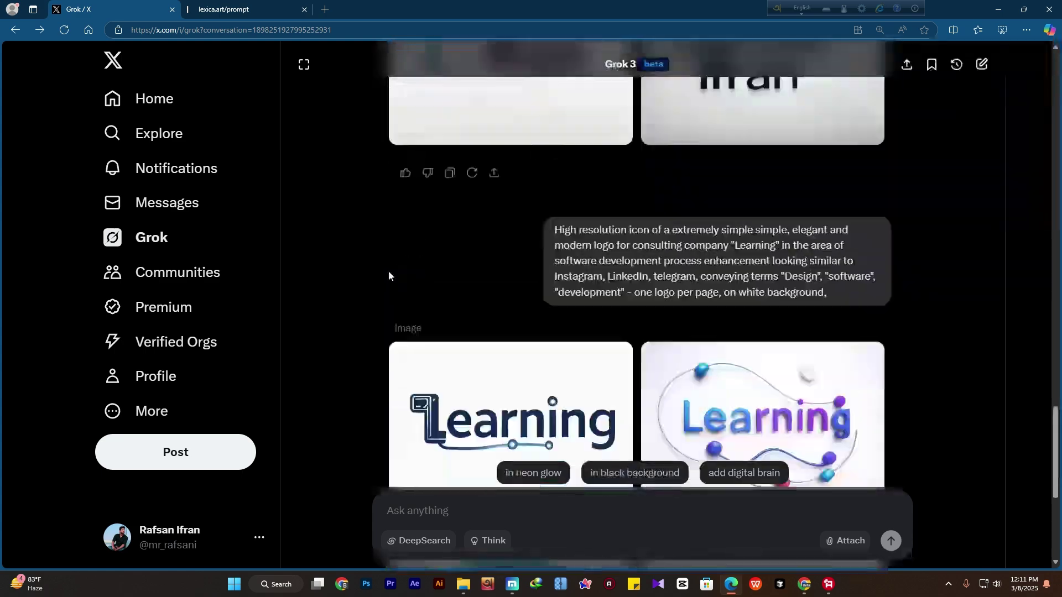
pyautogui.scroll(-5, 421, 277)
pyautogui.scroll(6, 744, 268)
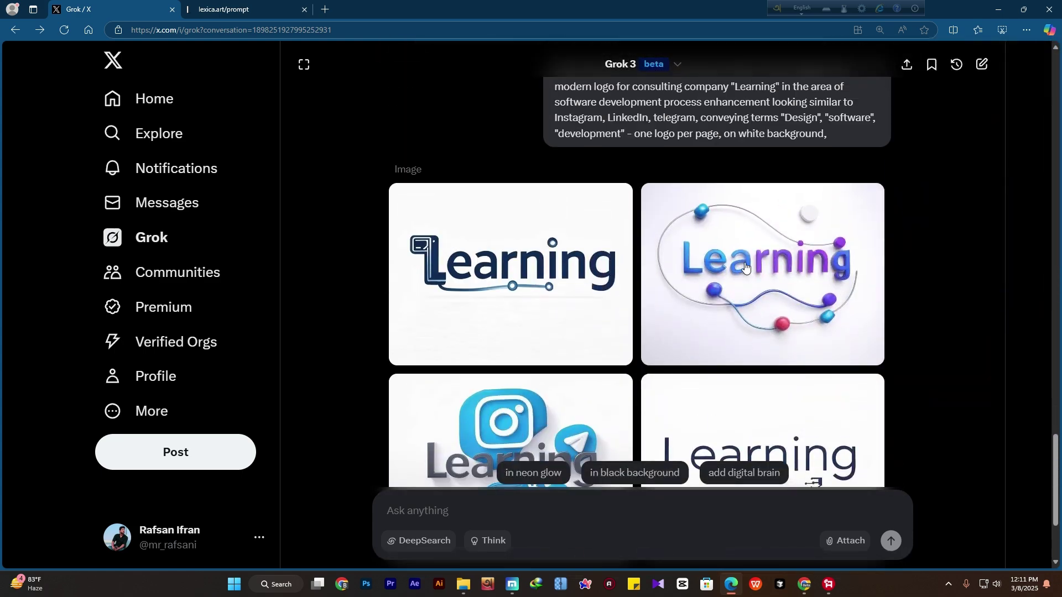
pyautogui.scroll(-3, 744, 264)
pyautogui.scroll(-2, 744, 263)
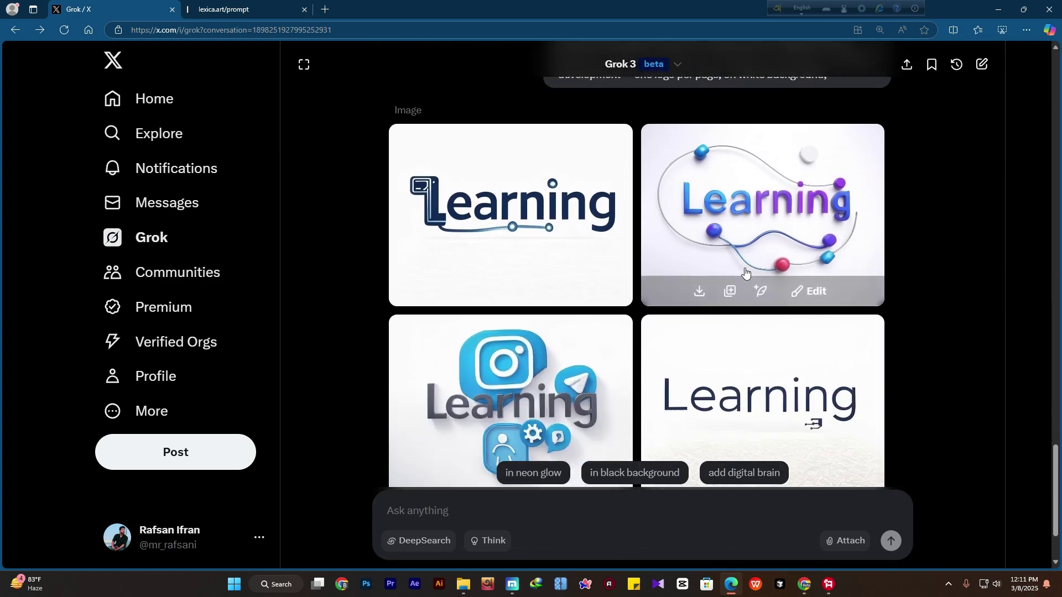
pyautogui.scroll(-2, 745, 272)
pyautogui.scroll(2, 745, 273)
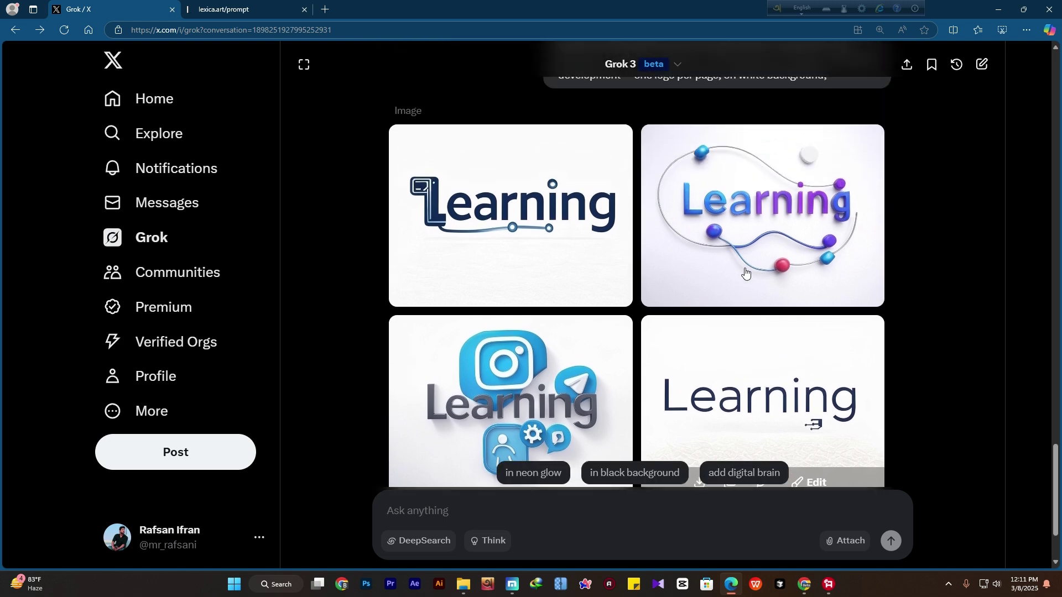
pyautogui.scroll(-2, 747, 280)
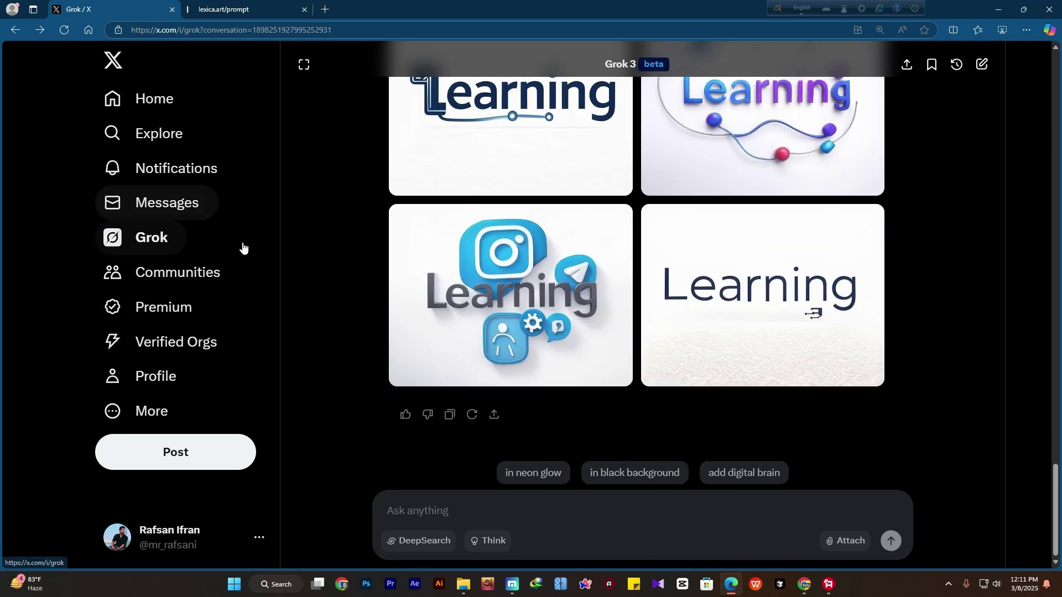
# Browse the Lexica logo results, briefly viewing the swirling Backlogical circle logo
pyautogui.click(232, 10)
pyautogui.click(17, 57)
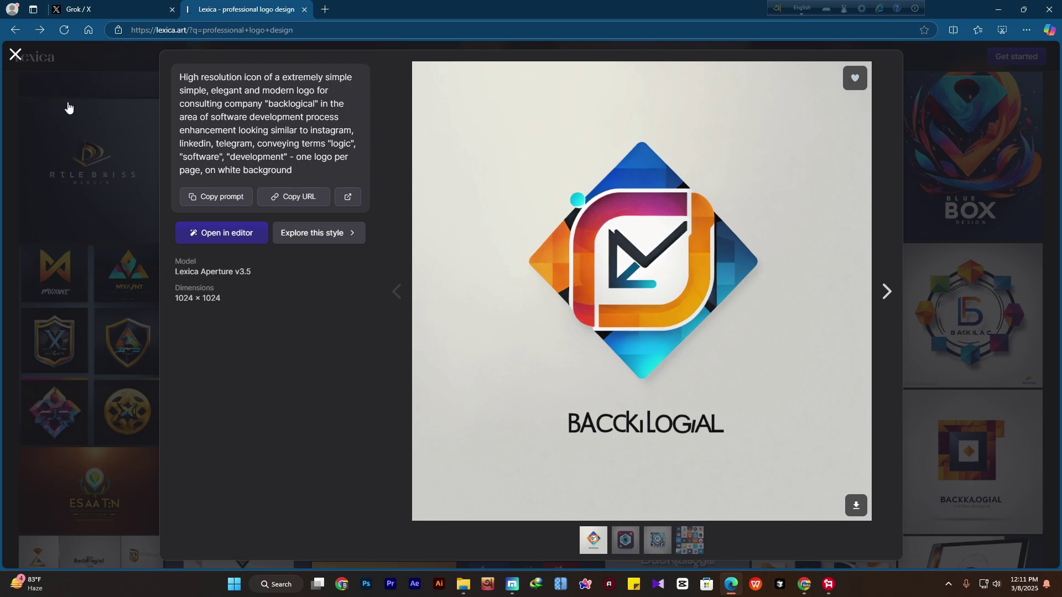
pyautogui.scroll(-3, 702, 316)
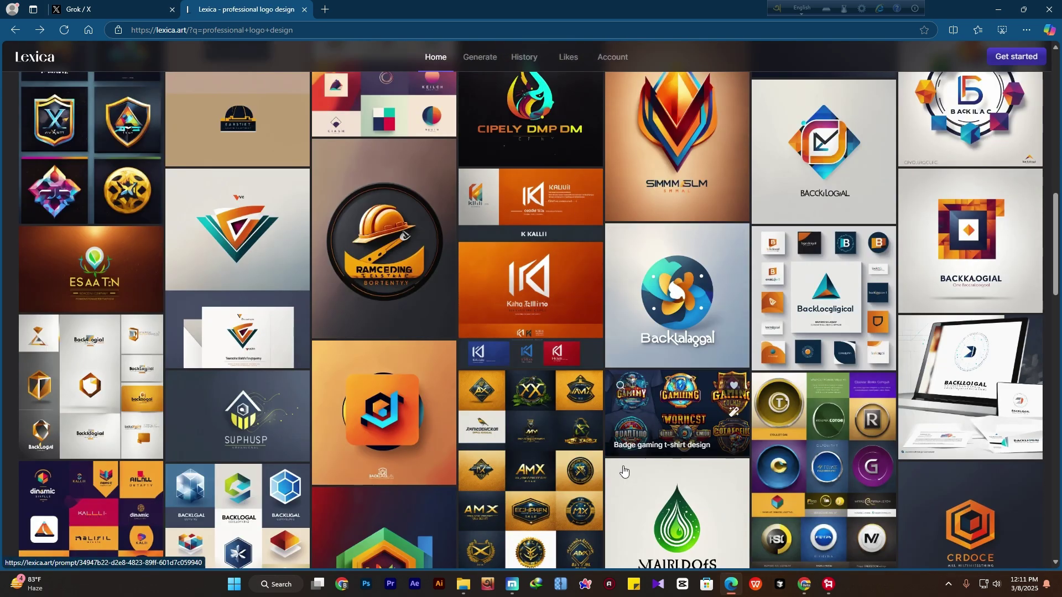
pyautogui.scroll(-2, 702, 316)
pyautogui.click(680, 221)
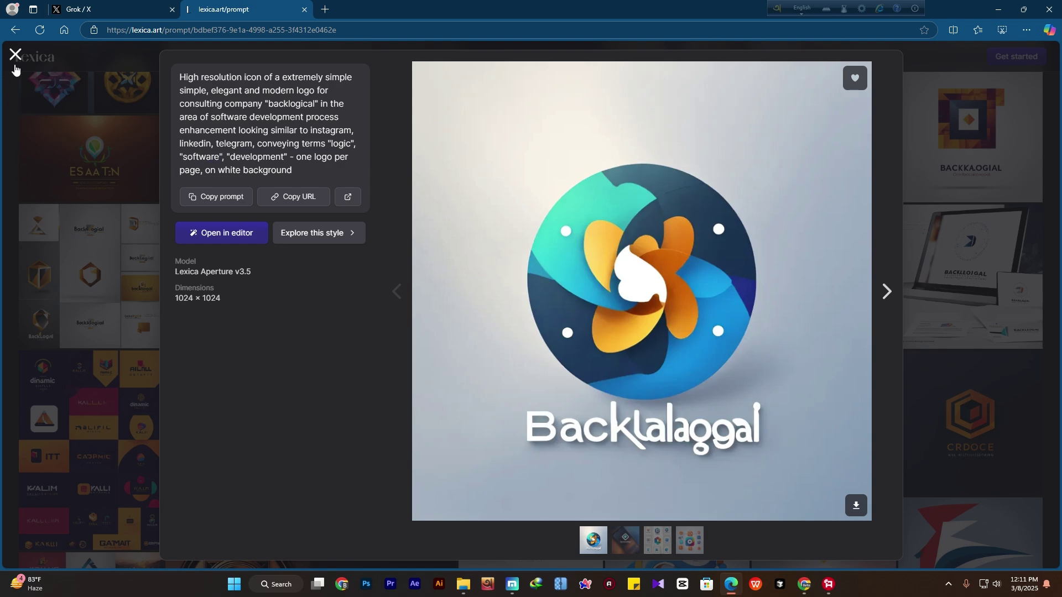
pyautogui.click(14, 66)
pyautogui.scroll(-3, 706, 221)
# Copy the green water-drop logo's prompt and paste it into Grok's message box
pyautogui.click(707, 221)
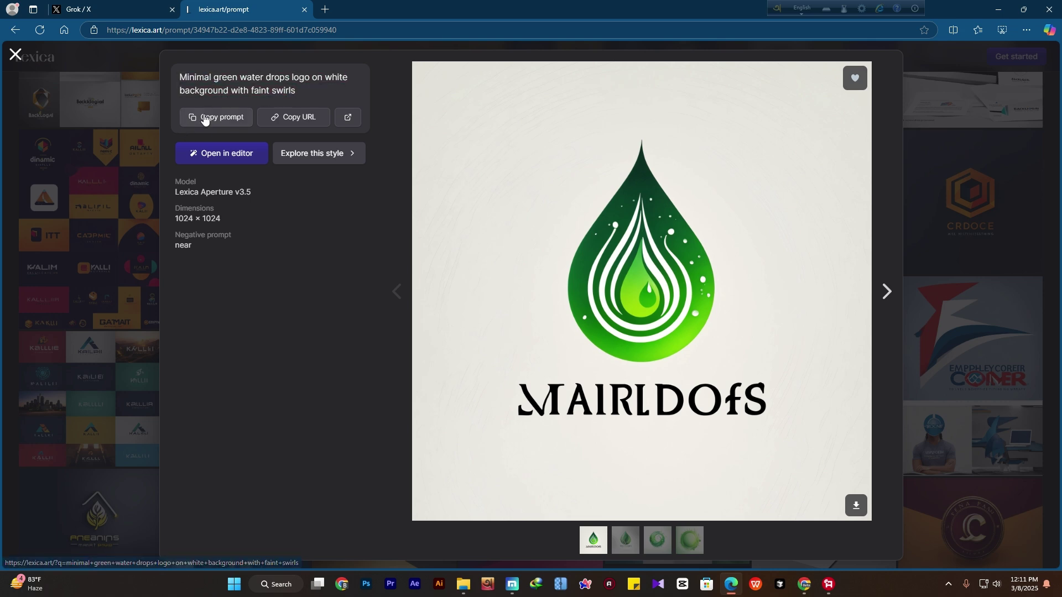
pyautogui.click(214, 117)
pyautogui.click(123, 8)
pyautogui.click(462, 506)
pyautogui.hotkey('ctrl', 'v')
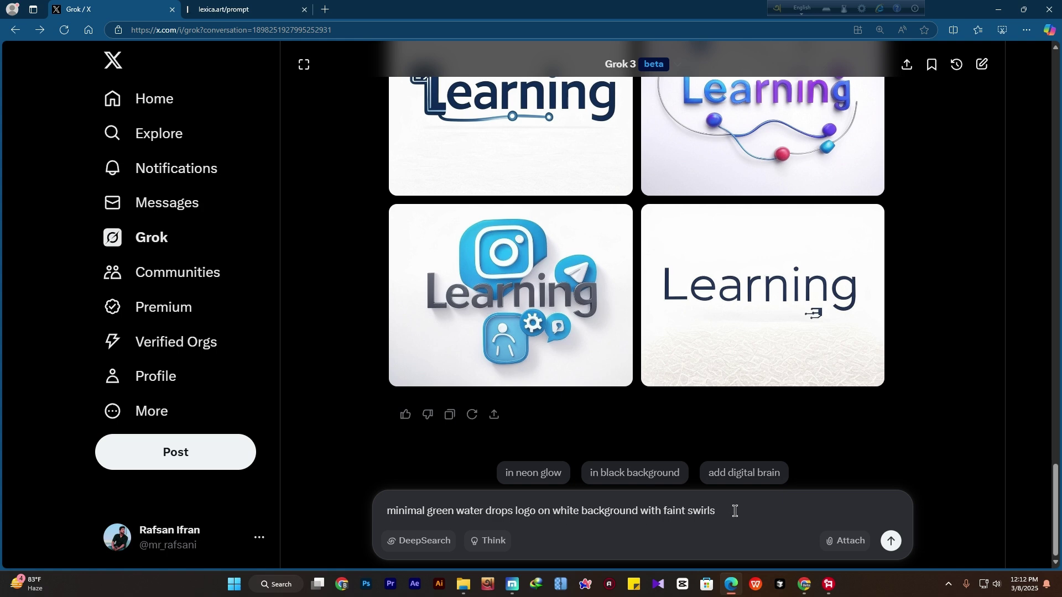
# Send the minimal green water drops prompt so Grok generates four drop logos
pyautogui.press('Return')
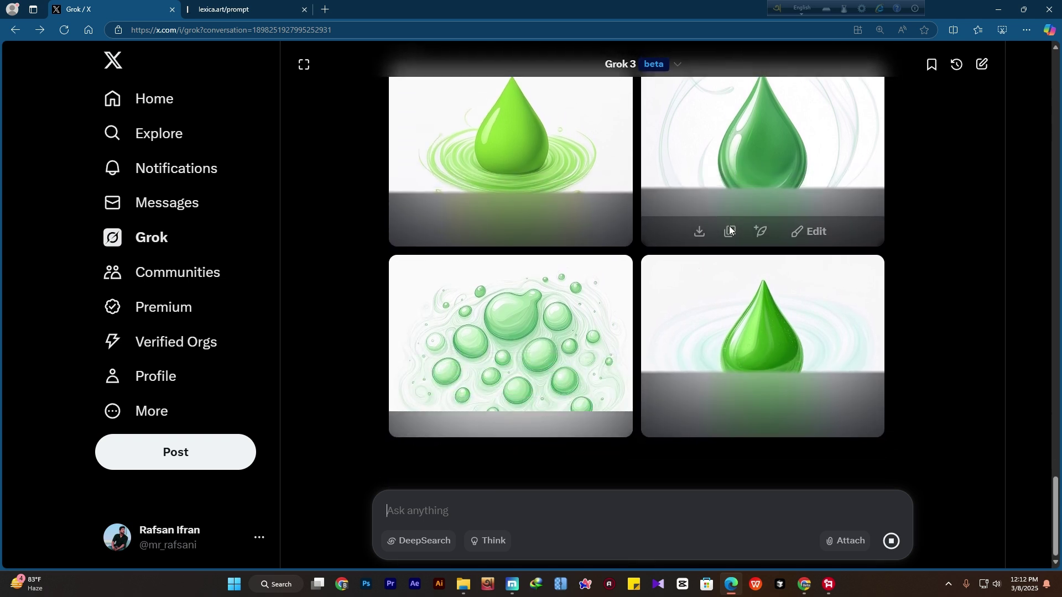
# Scroll through the four green drop images: swirl-ringed drops, a glossy drop and a bubble cluster
pyautogui.scroll(1, 730, 229)
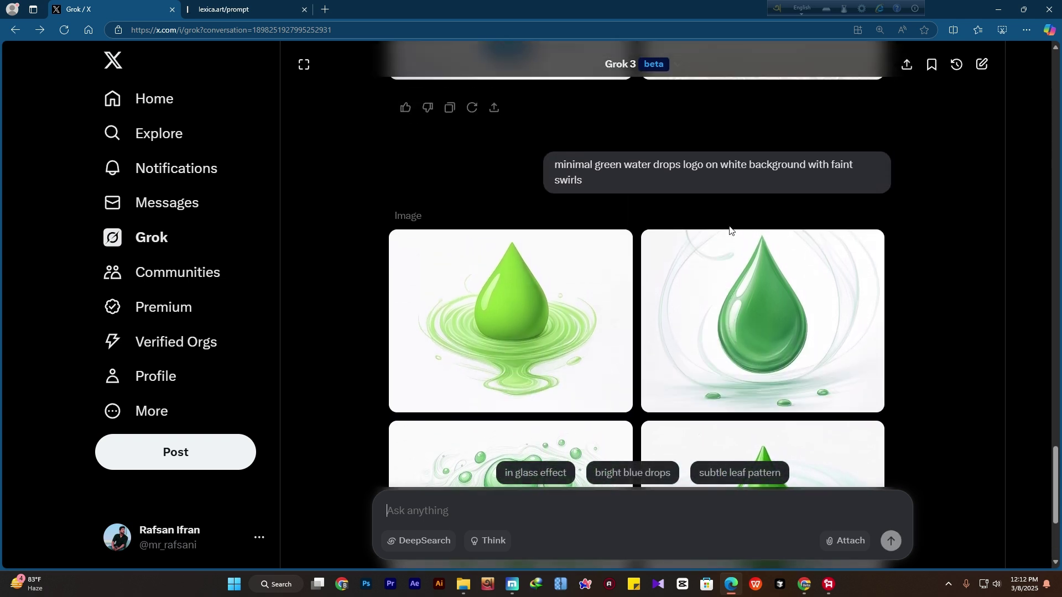
pyautogui.scroll(-2, 729, 229)
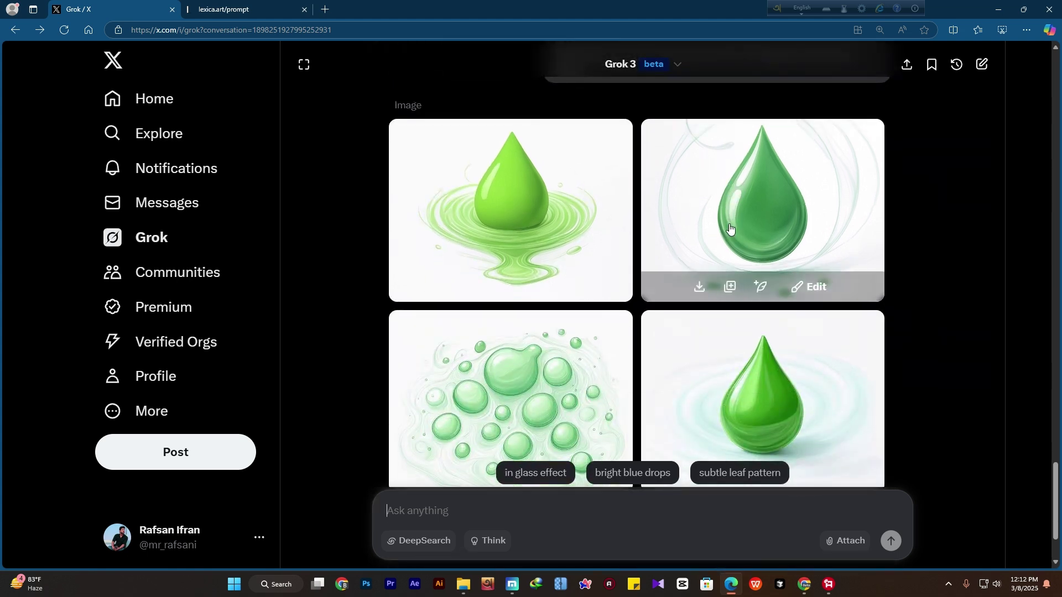
pyautogui.scroll(2, 731, 223)
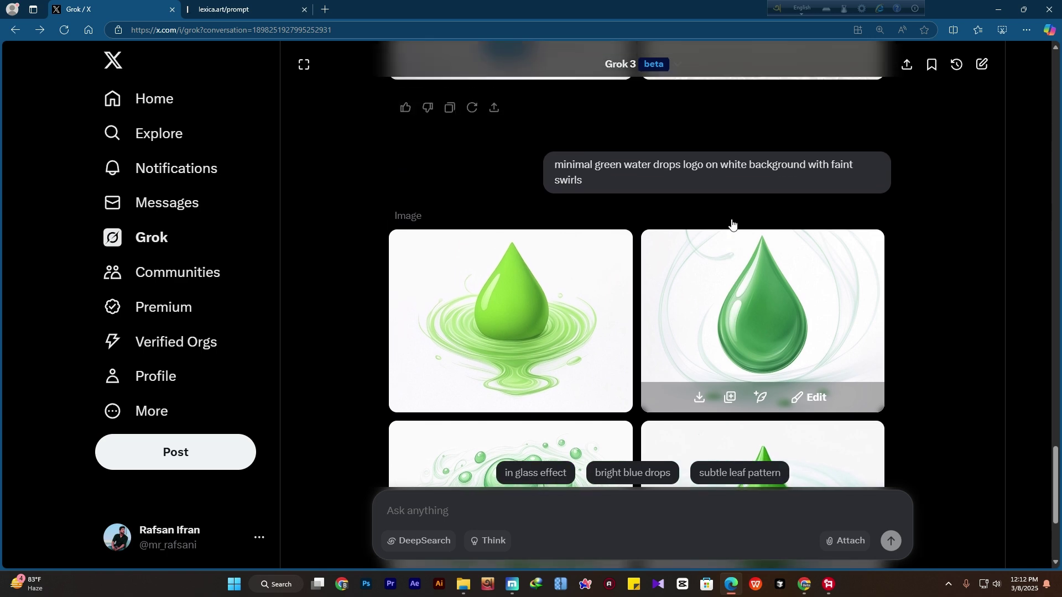
pyautogui.scroll(-3, 731, 223)
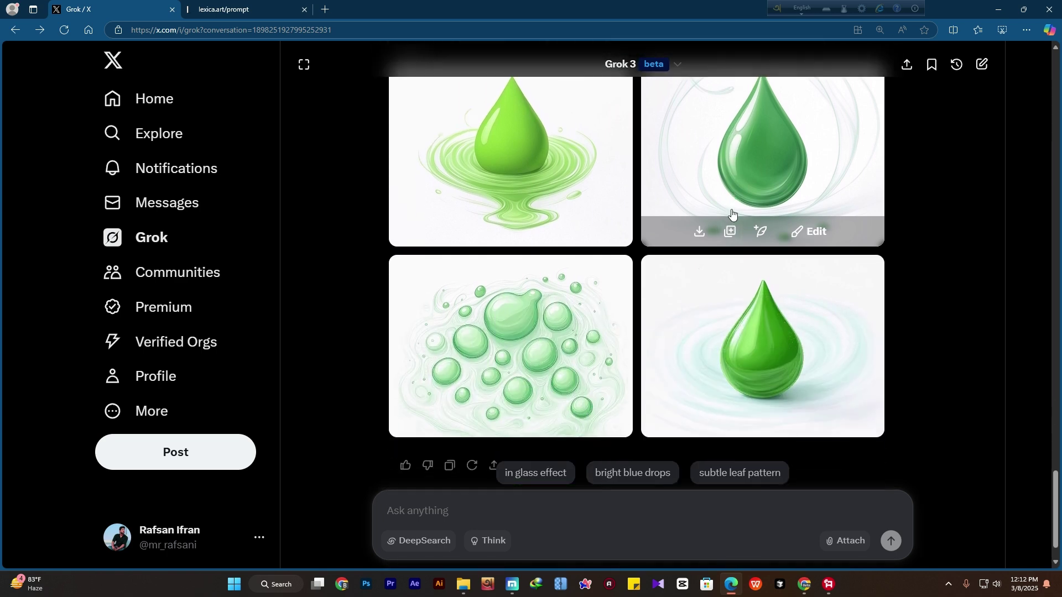
pyautogui.scroll(-1, 870, 282)
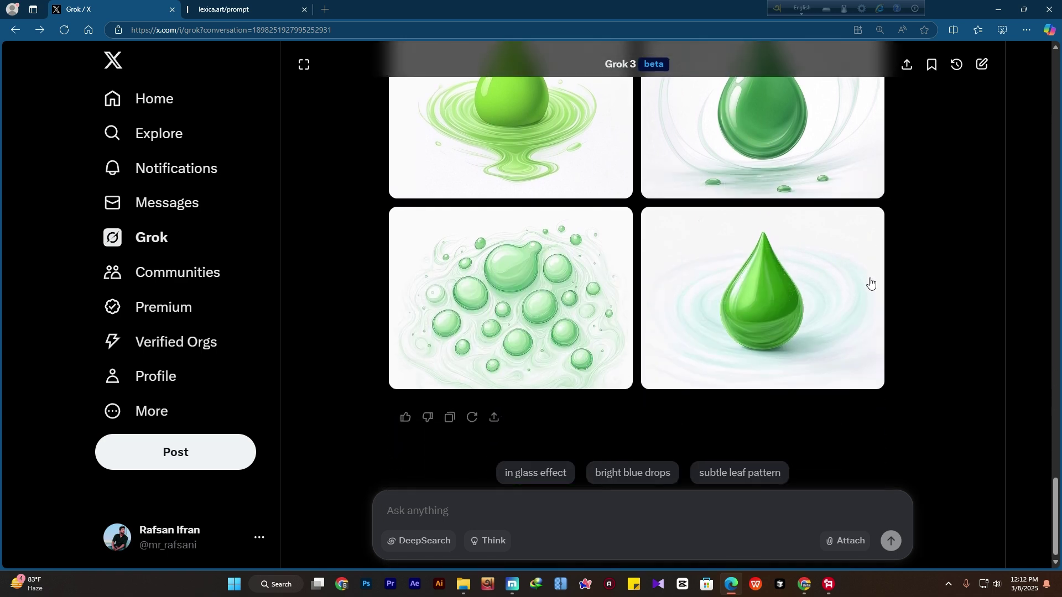
pyautogui.scroll(2, 846, 282)
# Copy the teal-and-navy hexagon Backlogical logo's prompt from Lexica and return to Grok
pyautogui.scroll(-1, 846, 282)
pyautogui.click(235, 7)
pyautogui.click(12, 52)
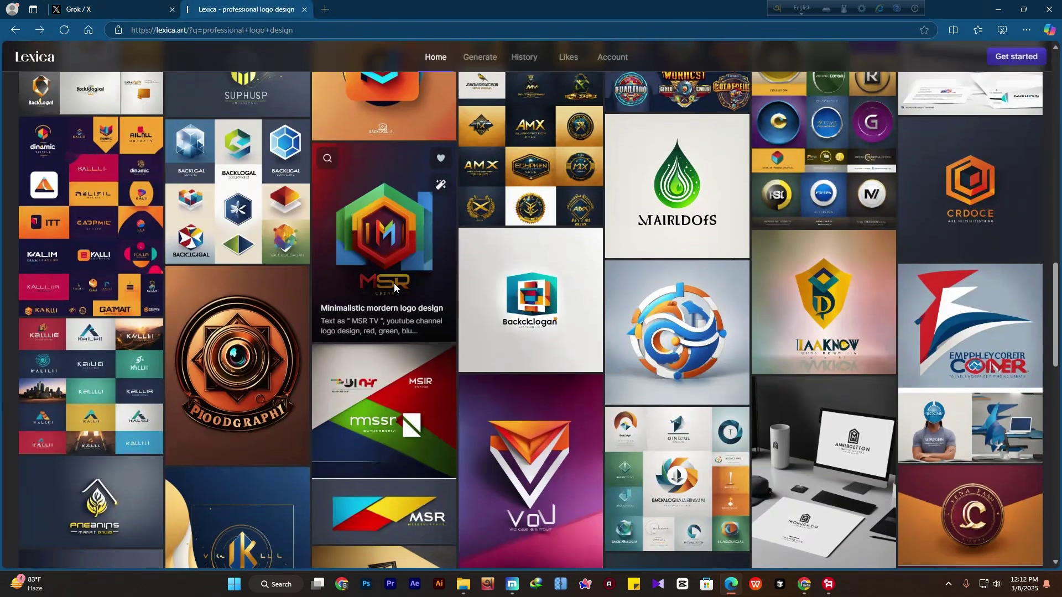
pyautogui.scroll(-5, 393, 282)
pyautogui.scroll(-3, 394, 281)
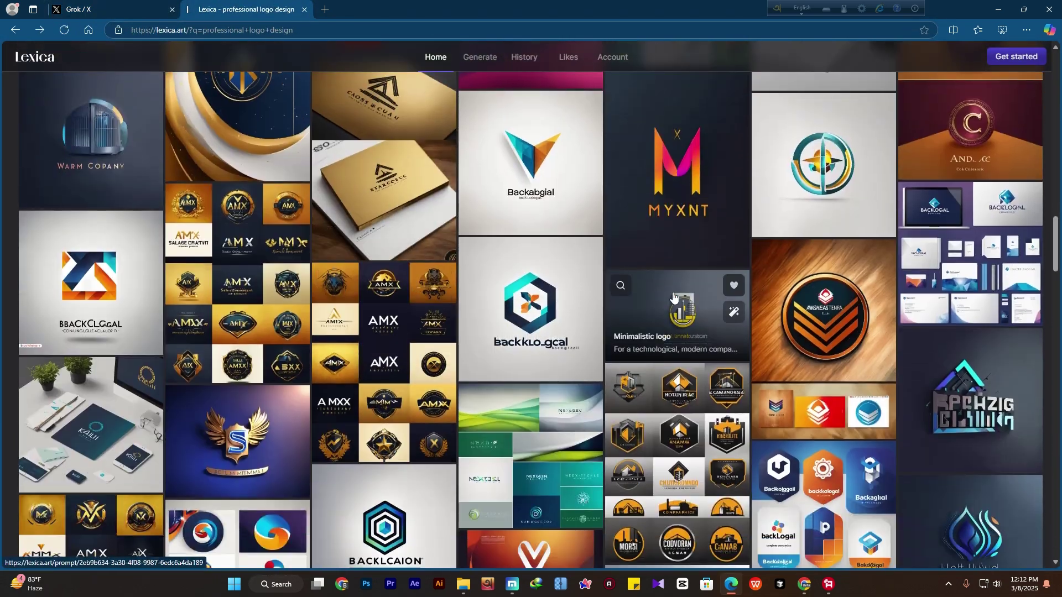
pyautogui.scroll(-1, 515, 225)
pyautogui.click(515, 225)
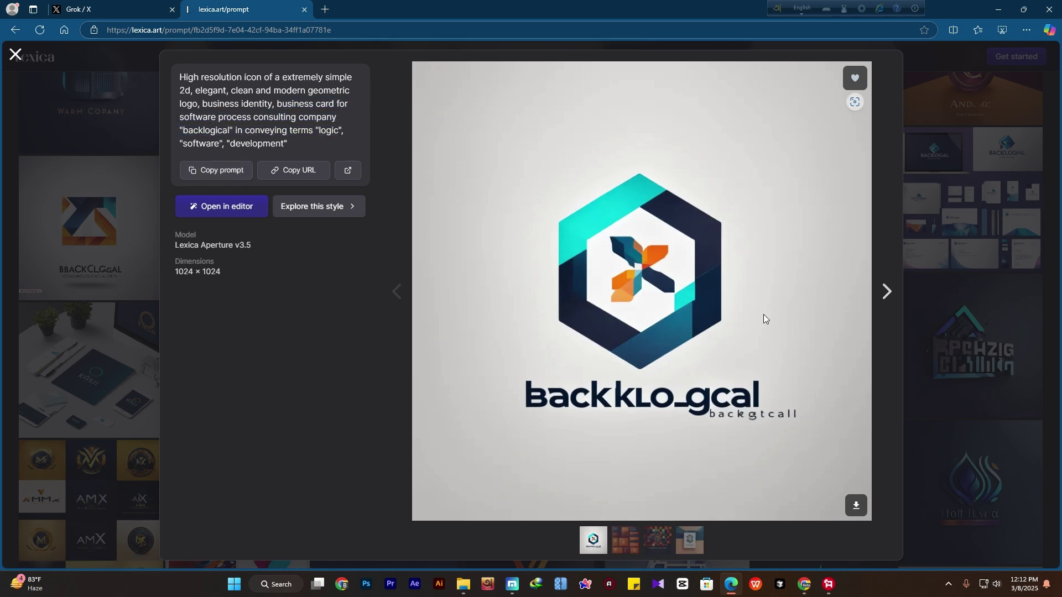
pyautogui.click(215, 170)
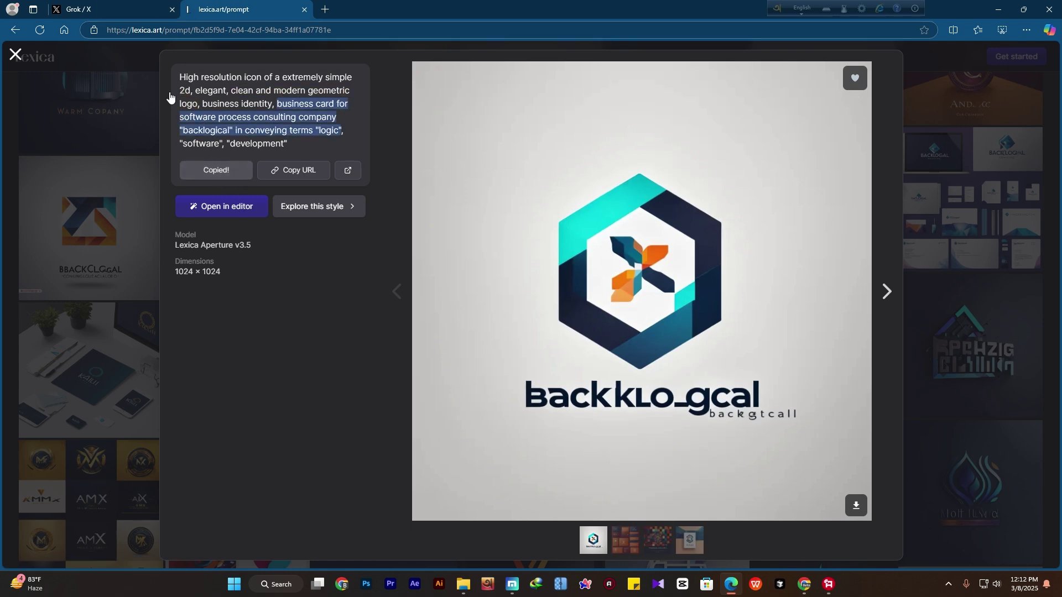
pyautogui.click(123, 7)
# Paste the hexagon logo prompt, changing 'icon' to 'logo' and 'software' to 'media'
pyautogui.rightClick(453, 511)
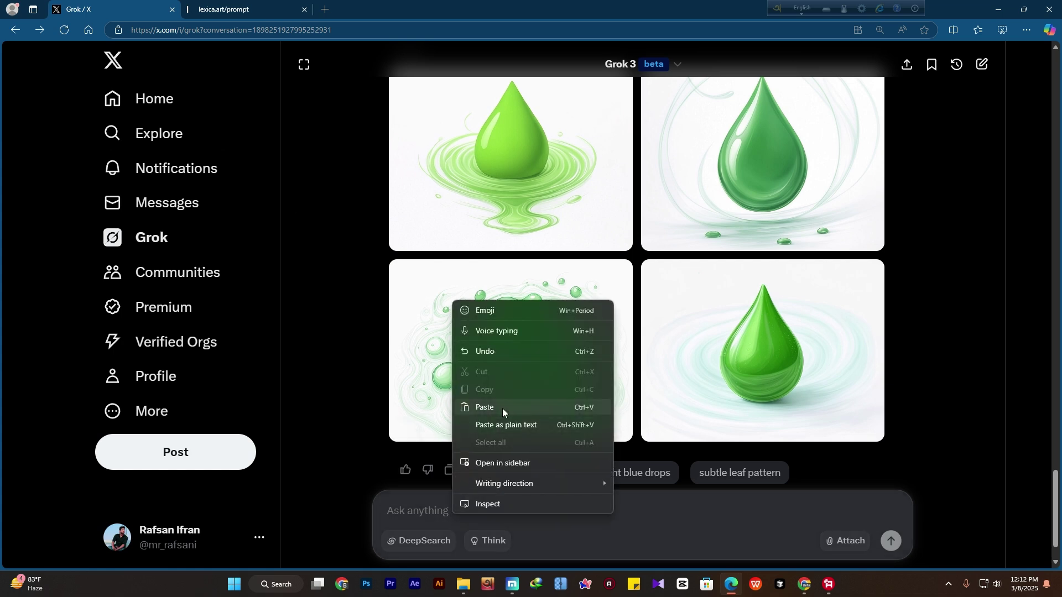
pyautogui.click(503, 409)
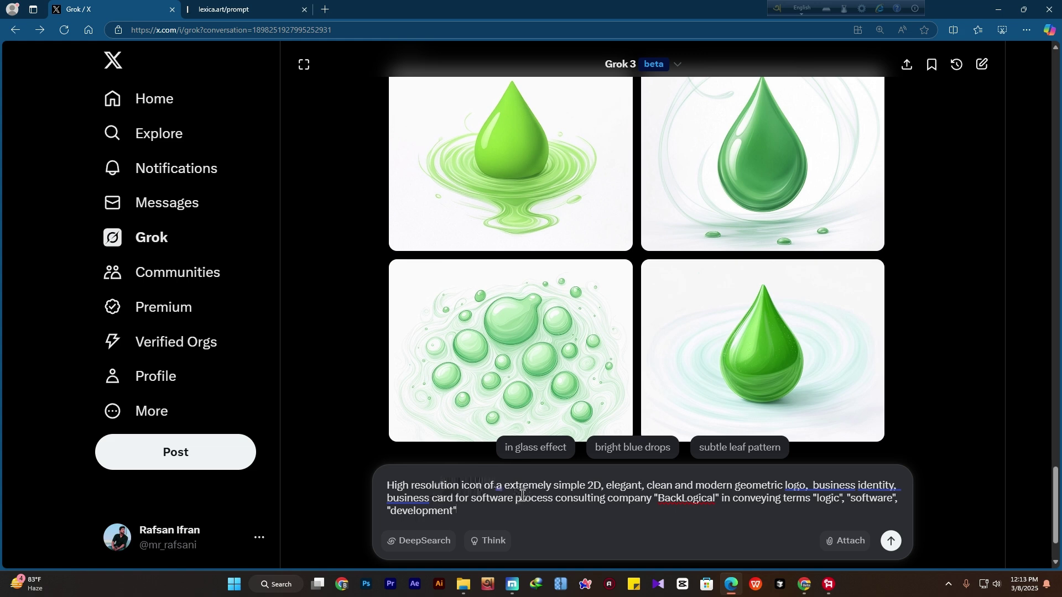
pyautogui.moveTo(481, 481); pyautogui.dragTo(459, 484)
pyautogui.write('logo')
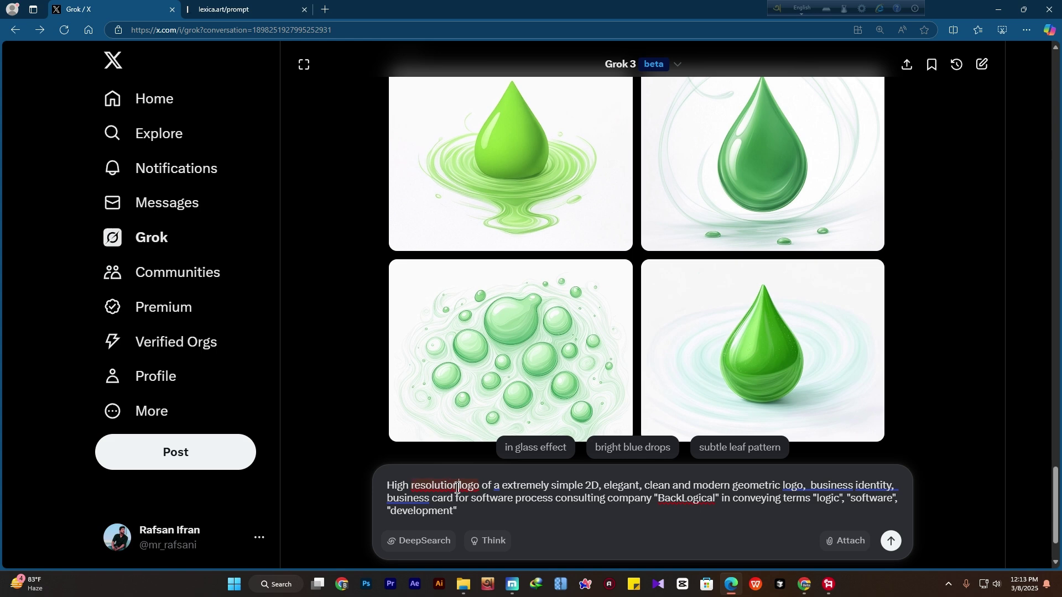
pyautogui.click(457, 487)
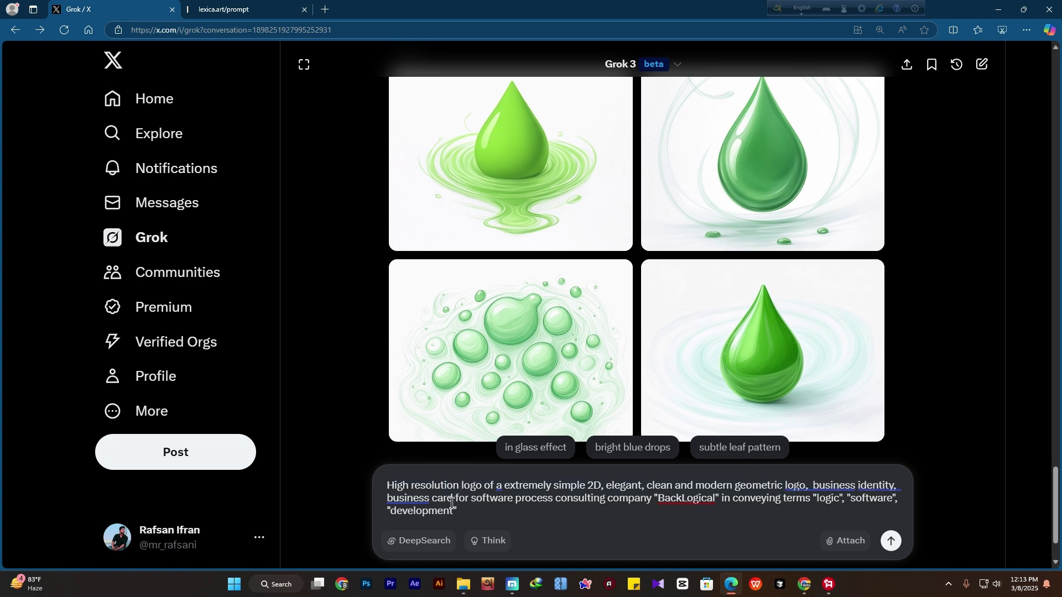
pyautogui.moveTo(514, 500); pyautogui.dragTo(474, 502)
pyautogui.write('de')
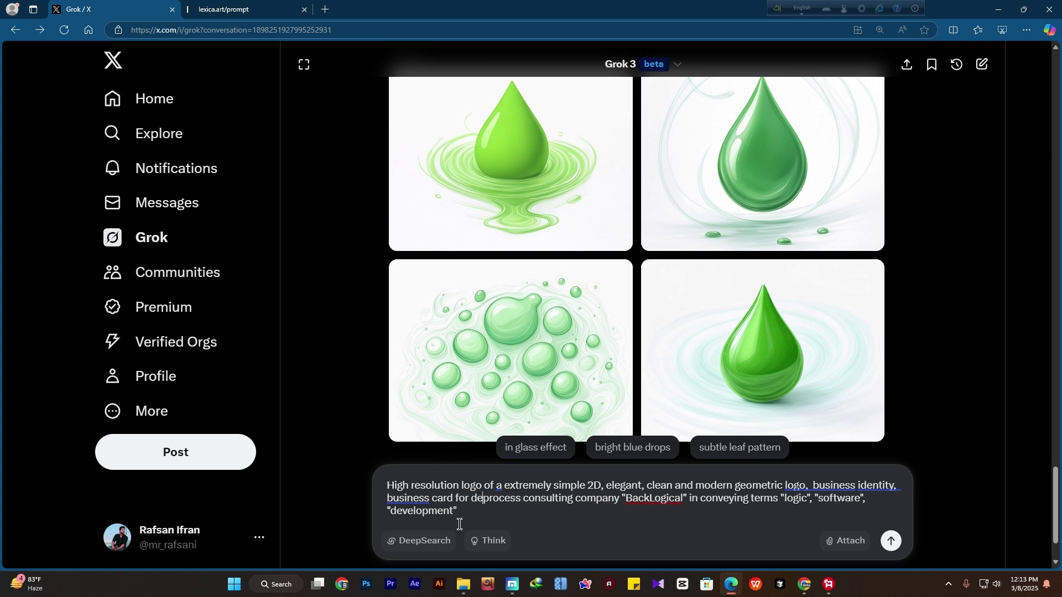
pyautogui.press('BackSpace')
pyautogui.press('BackSpace')
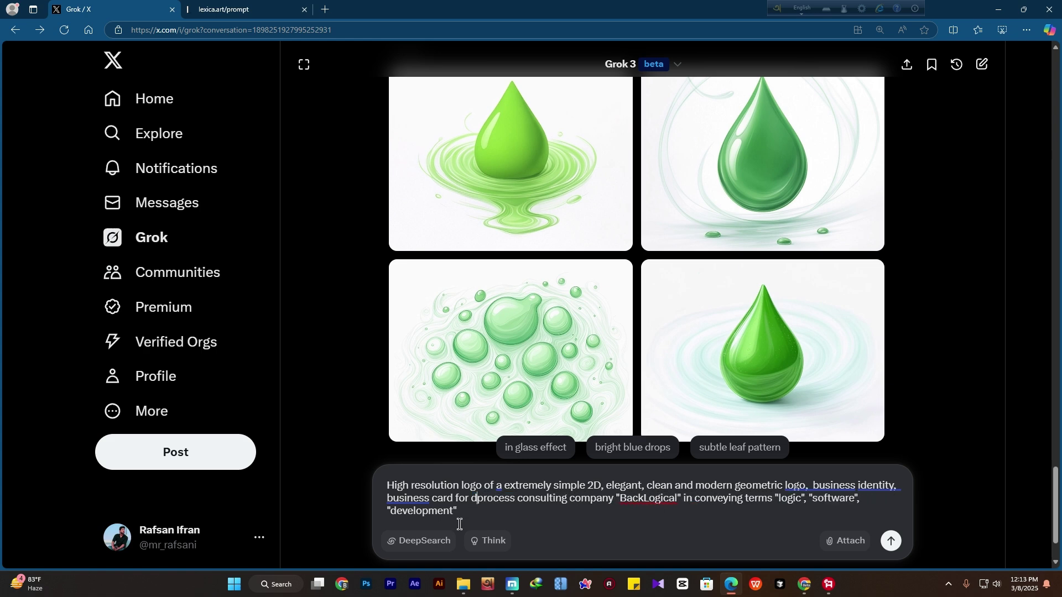
pyautogui.write('media')
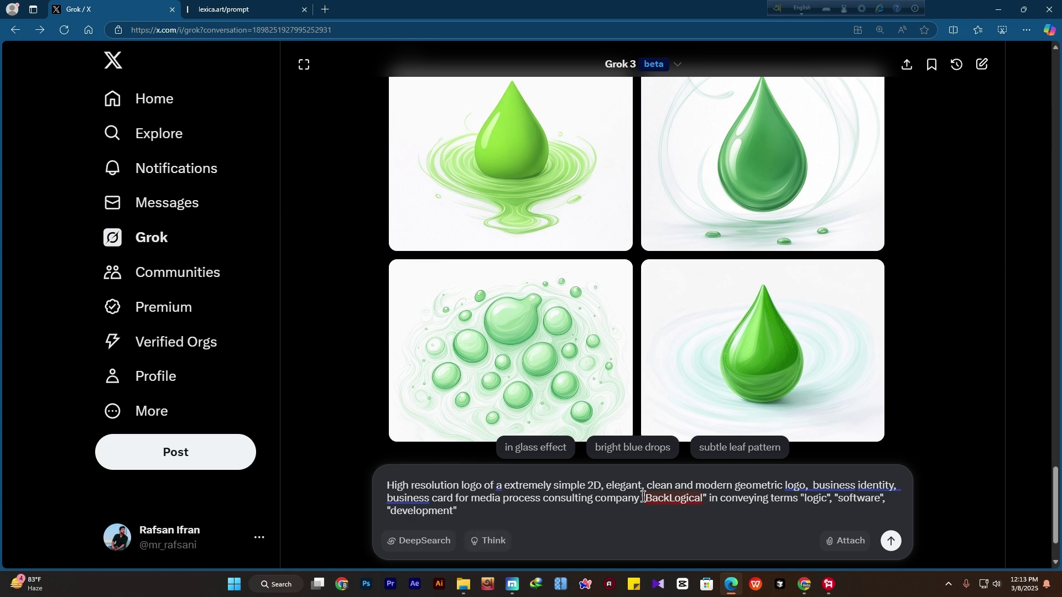
# Rename the company 'Learn design', swap in design, media and web, remove 'business card', and send
pyautogui.moveTo(643, 497); pyautogui.dragTo(714, 513)
pyautogui.write('Learn d')
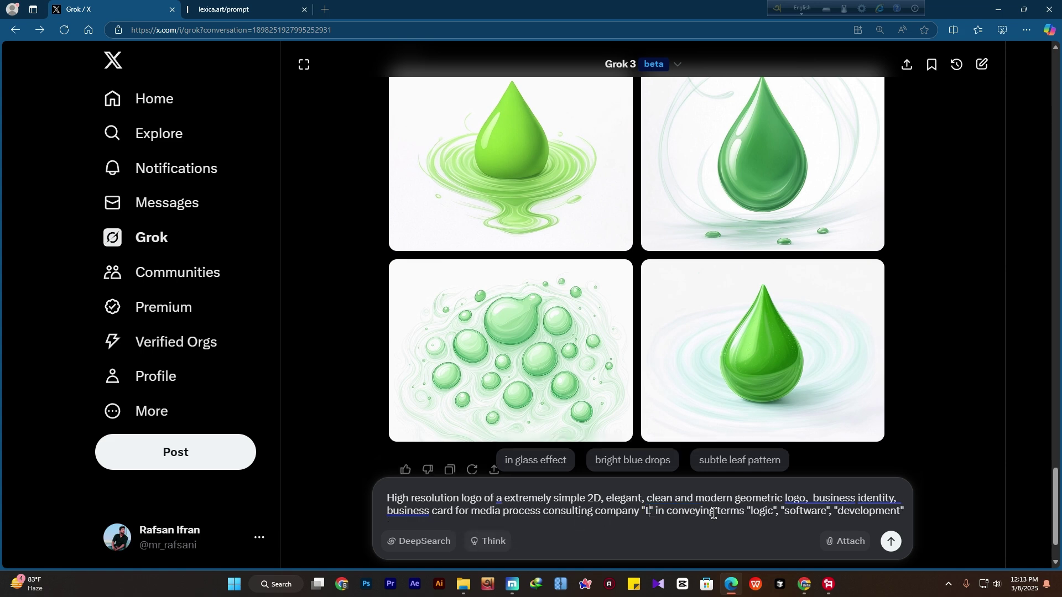
pyautogui.write('esign')
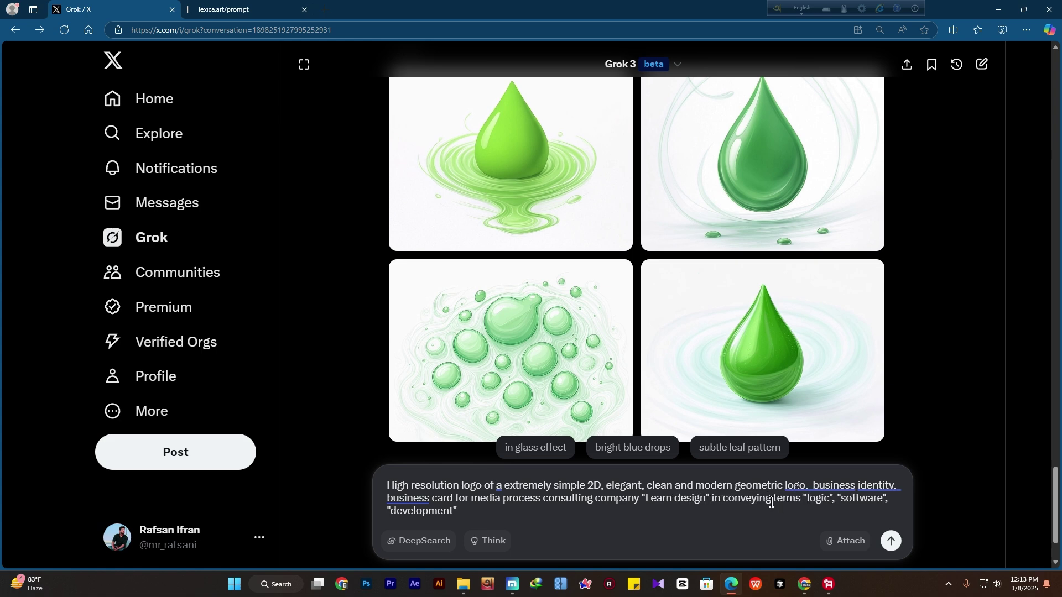
pyautogui.doubleClick(811, 498)
pyautogui.write('design')
pyautogui.doubleClick(869, 498)
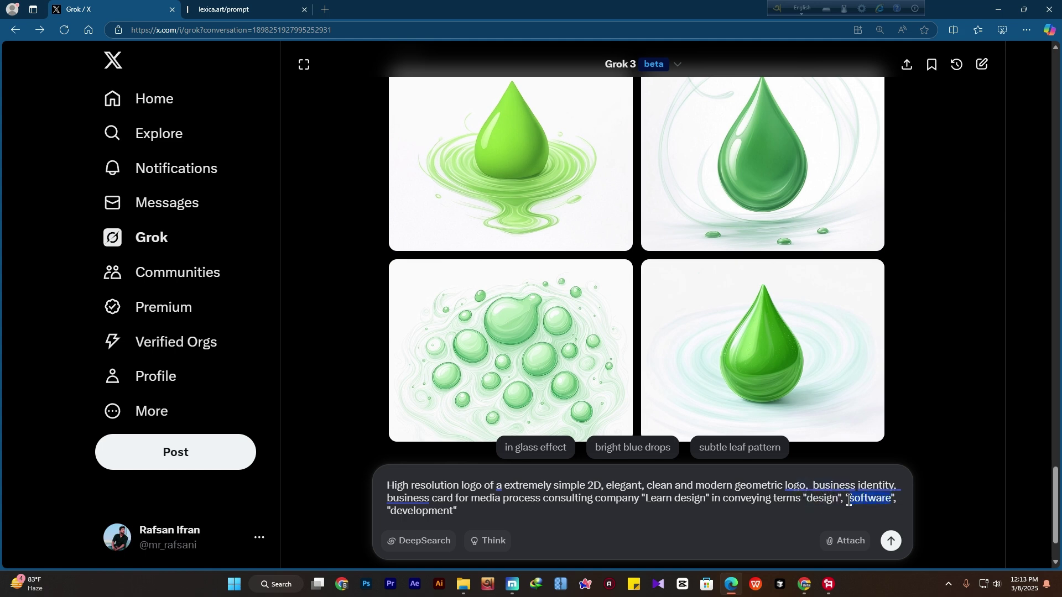
pyautogui.write('medi')
pyautogui.doubleClick(449, 520)
pyautogui.write('web')
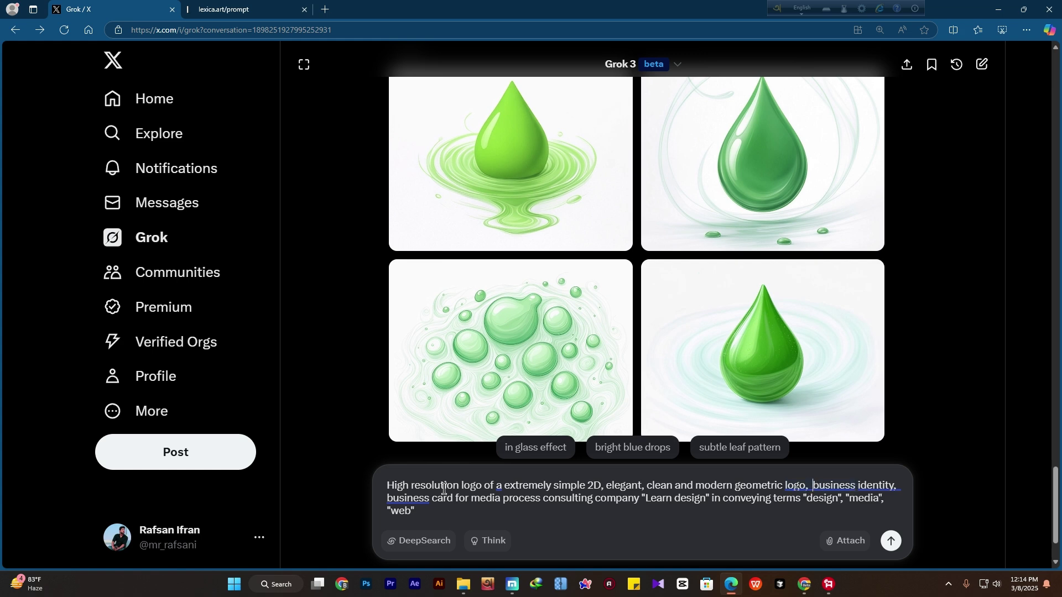
pyautogui.moveTo(454, 498); pyautogui.dragTo(382, 498)
pyautogui.press('BackSpace')
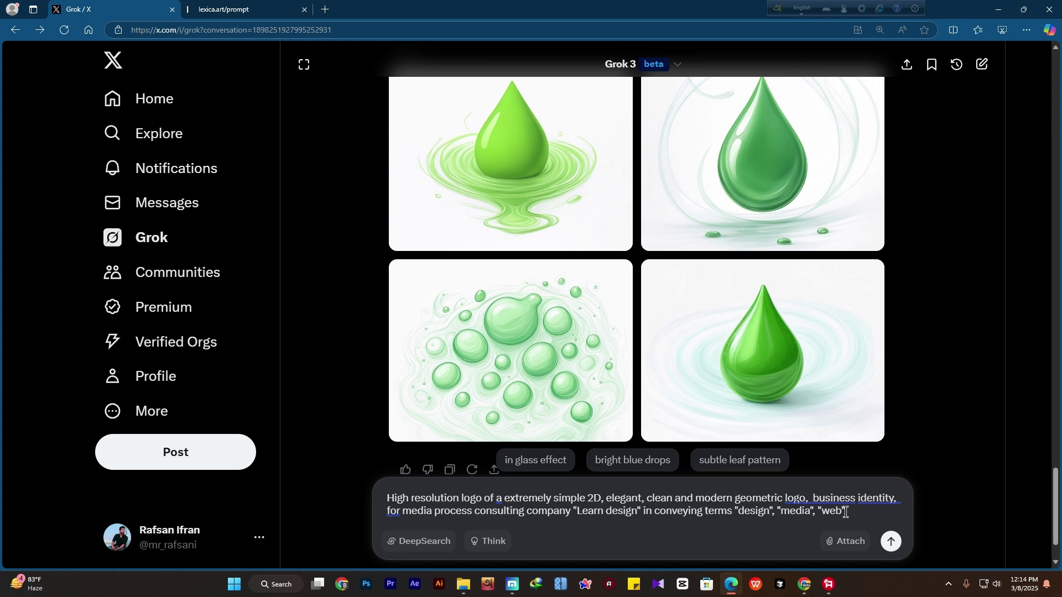
pyautogui.press('Return')
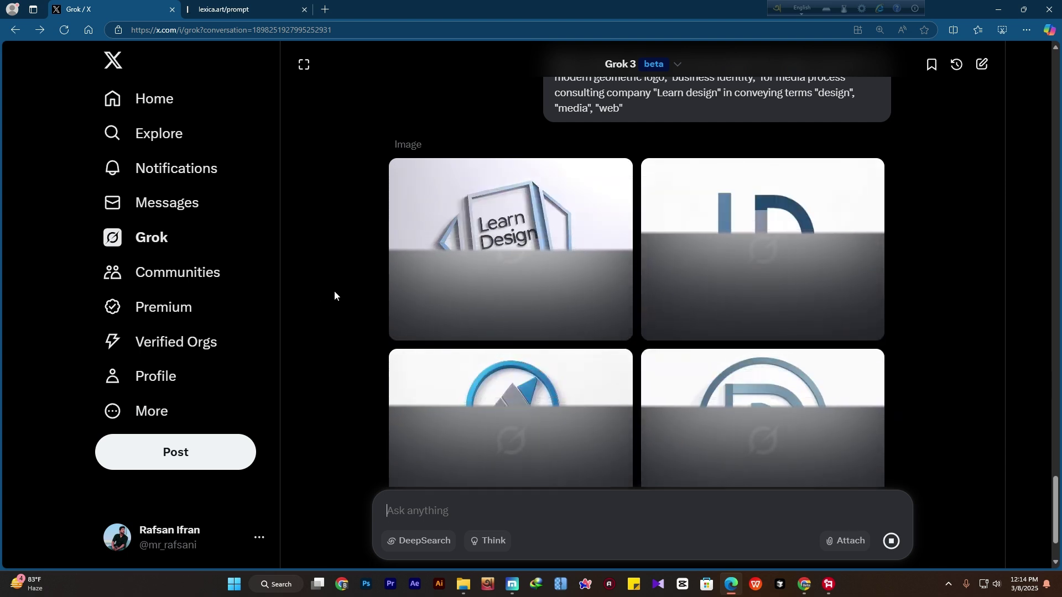
# Review the four Learn Design logos: hexagon wordmark, LD monogram, circled triangle and circled D
pyautogui.scroll(1, 333, 290)
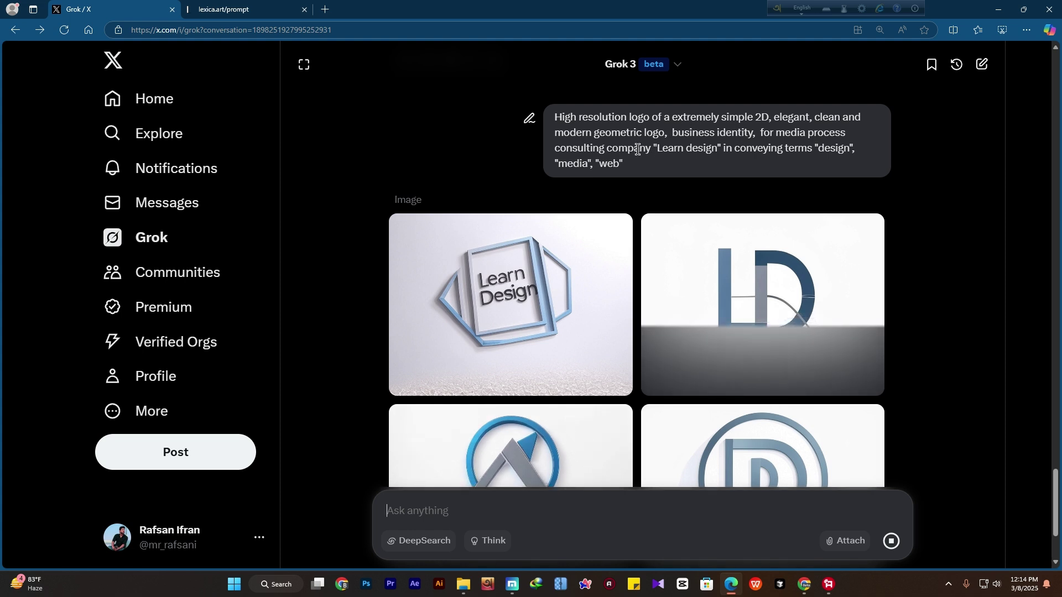
pyautogui.moveTo(657, 148); pyautogui.dragTo(713, 155)
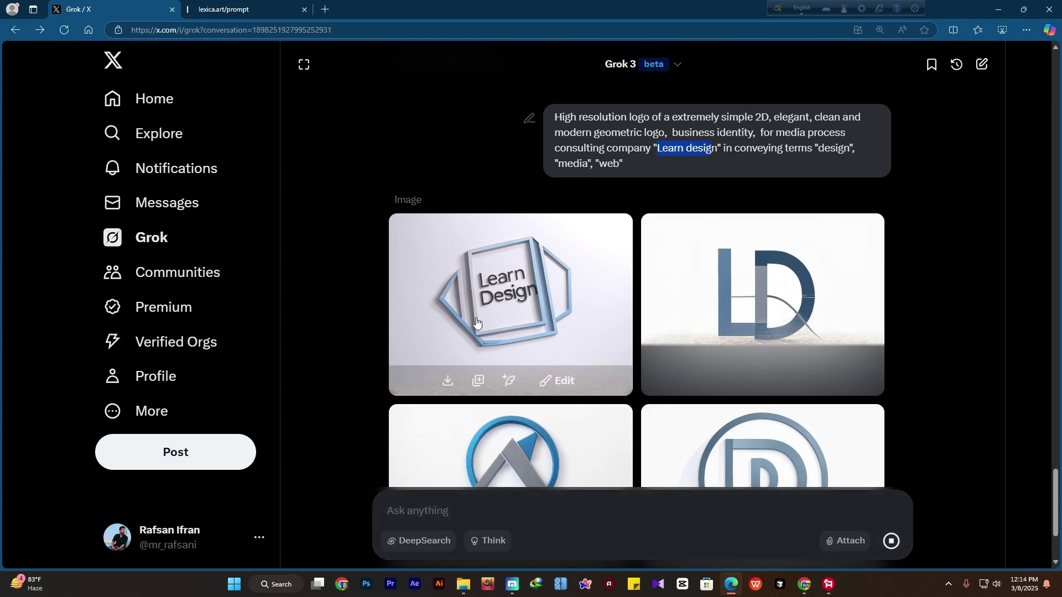
pyautogui.scroll(-1, 558, 293)
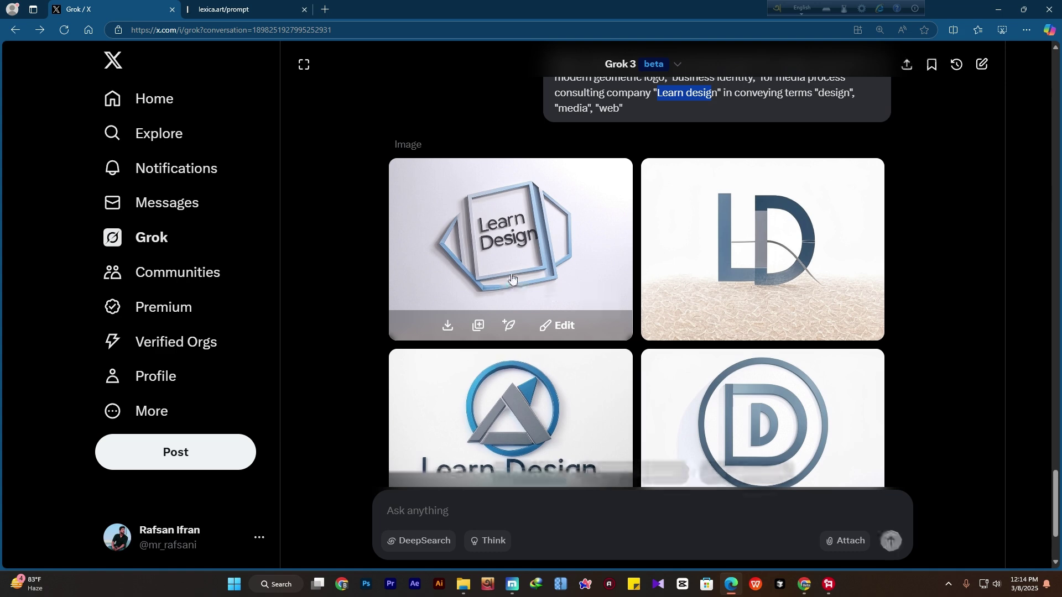
pyautogui.scroll(-1, 514, 280)
pyautogui.scroll(2, 695, 208)
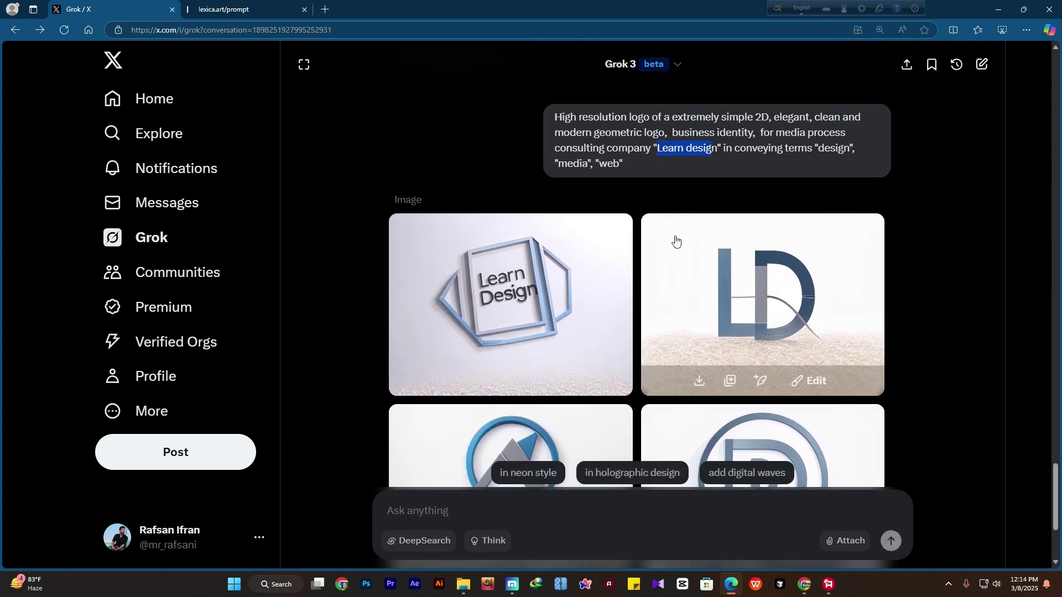
pyautogui.click(766, 299)
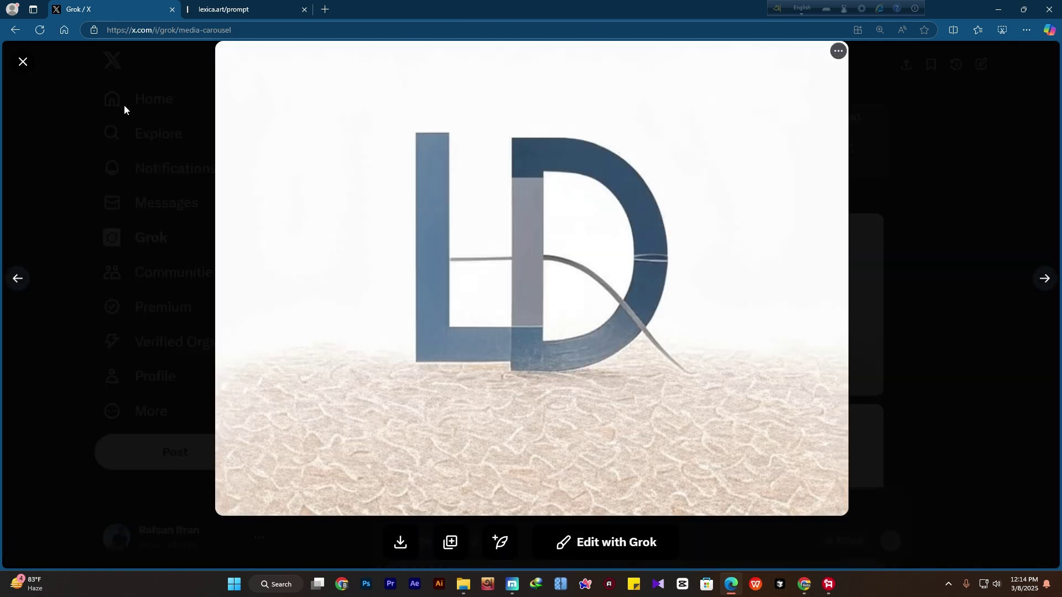
pyautogui.click(23, 61)
pyautogui.scroll(-3, 596, 344)
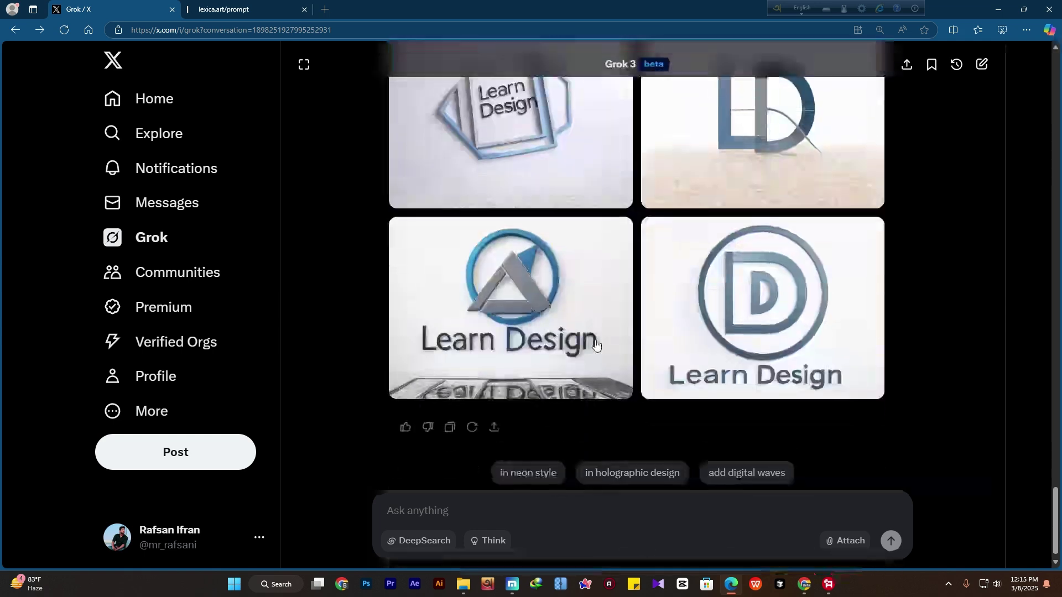
pyautogui.scroll(1, 597, 345)
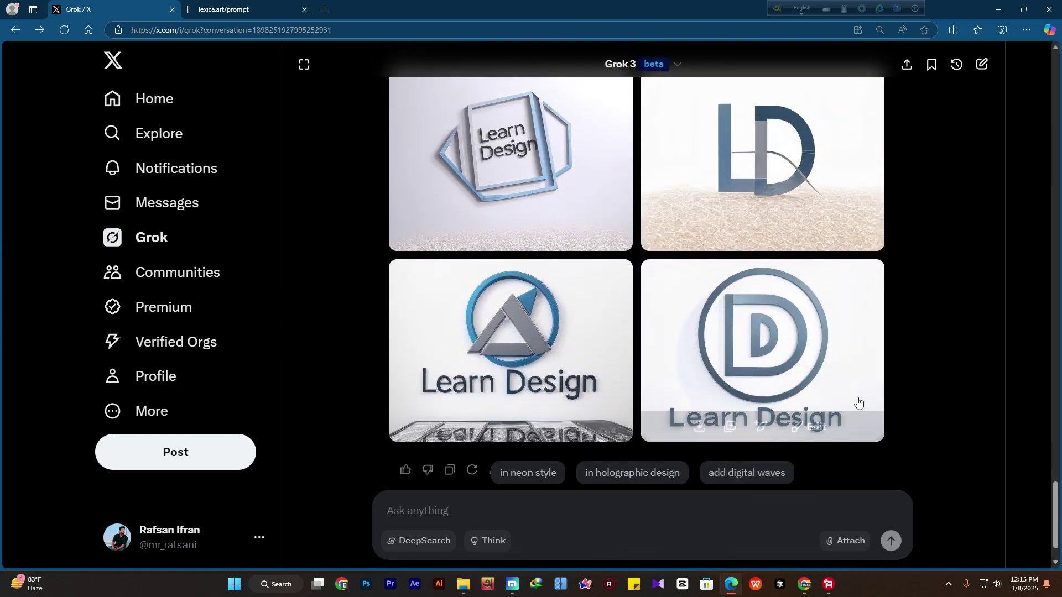
pyautogui.click(785, 359)
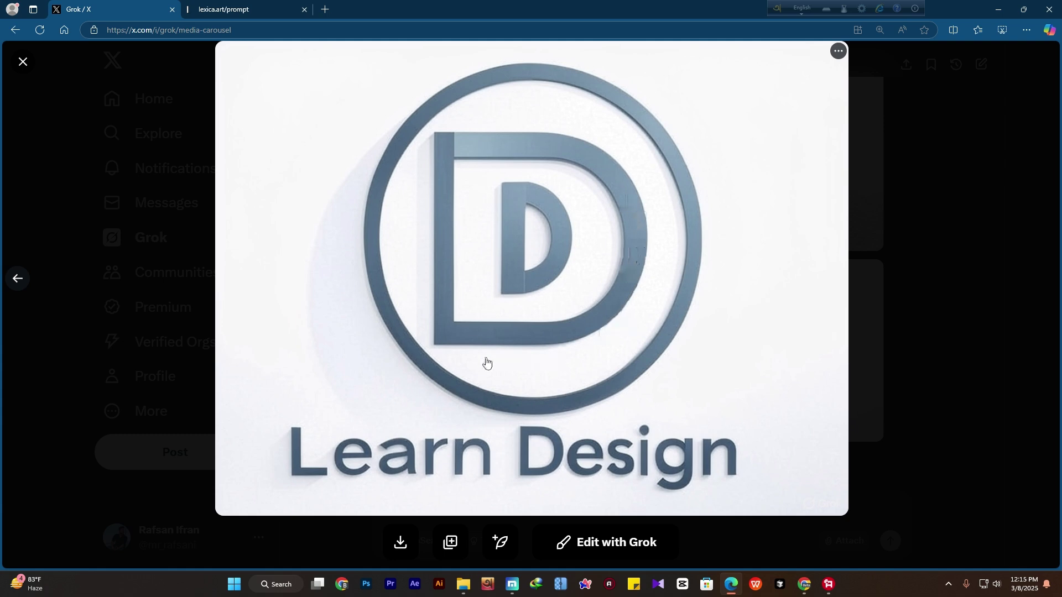
pyautogui.click(22, 61)
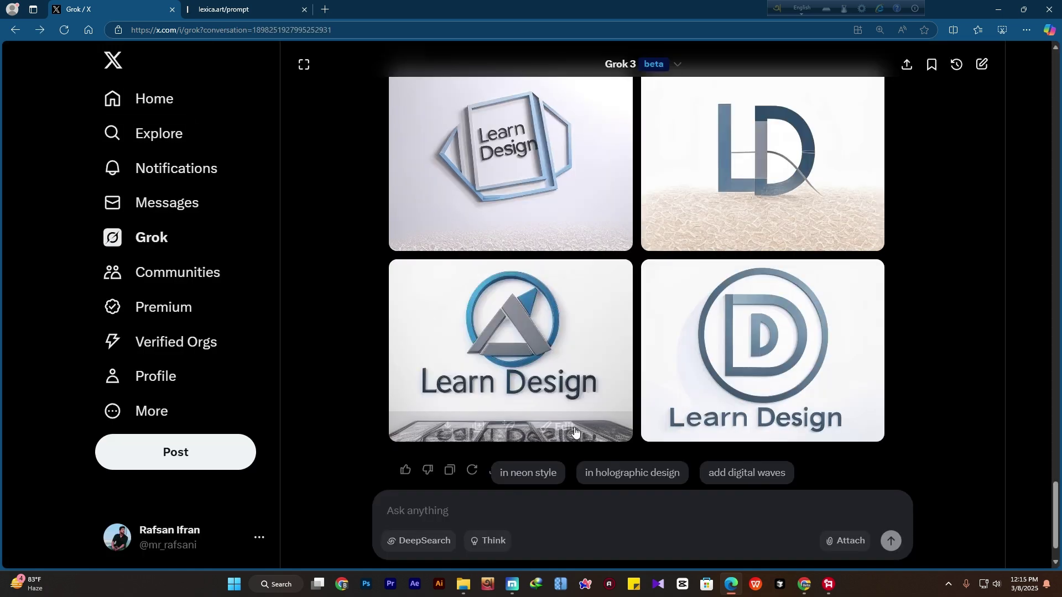
pyautogui.click(525, 330)
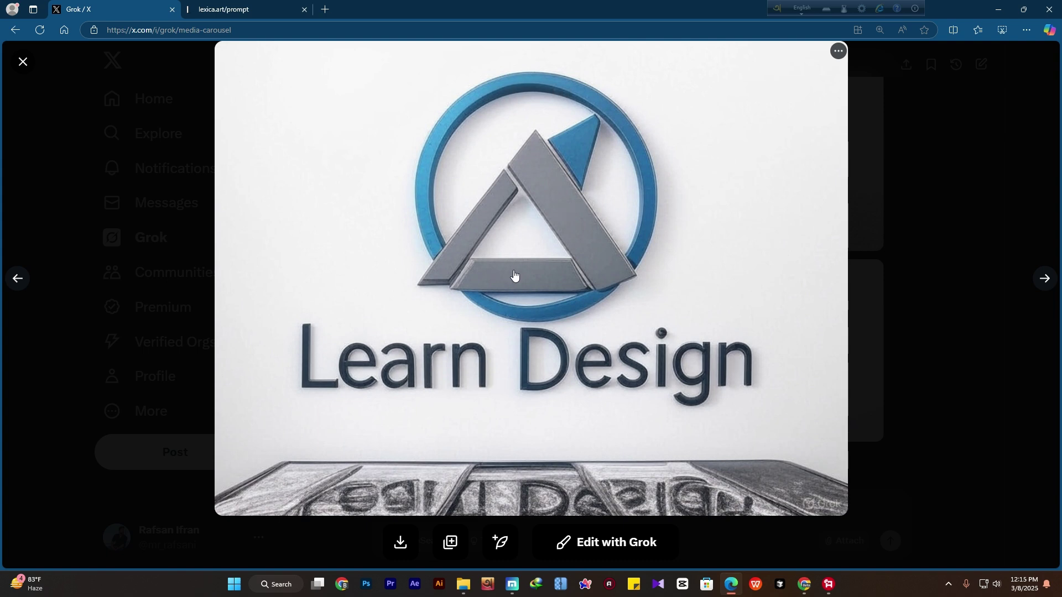
pyautogui.click(27, 60)
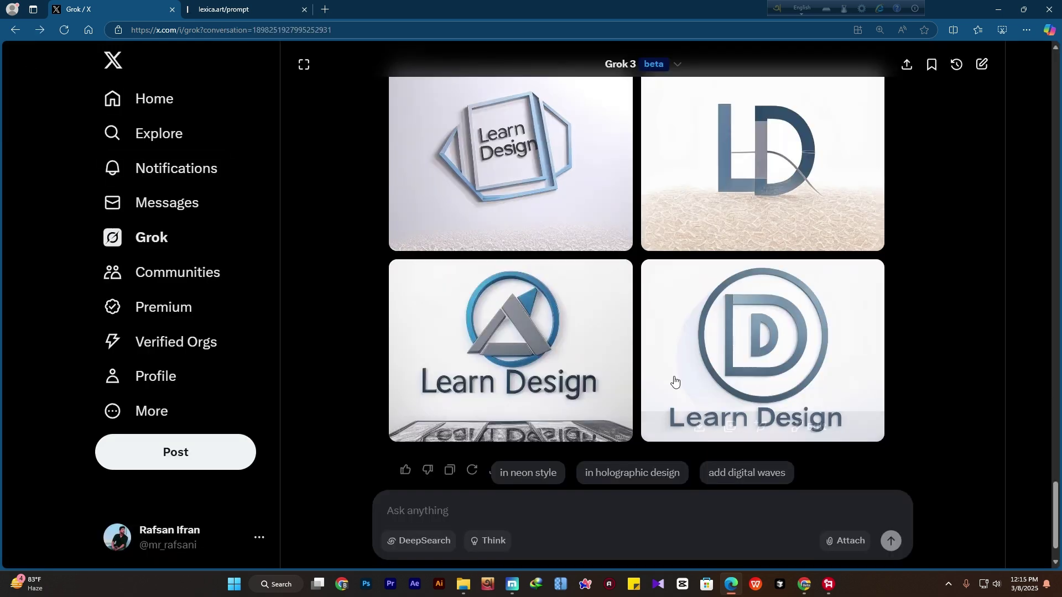
pyautogui.scroll(4, 884, 353)
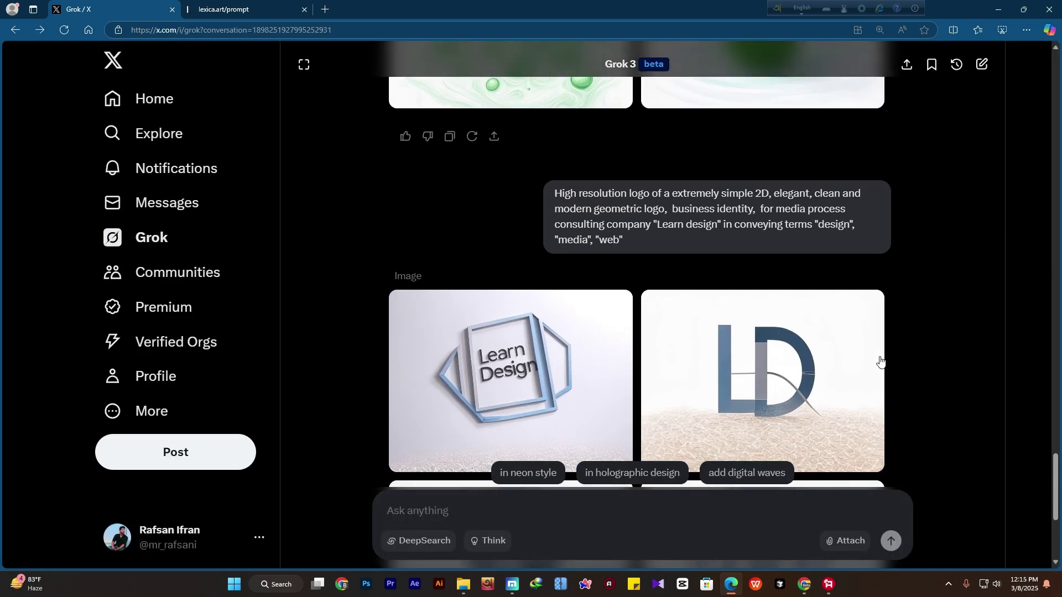
pyautogui.scroll(-2, 669, 326)
pyautogui.scroll(1, 670, 326)
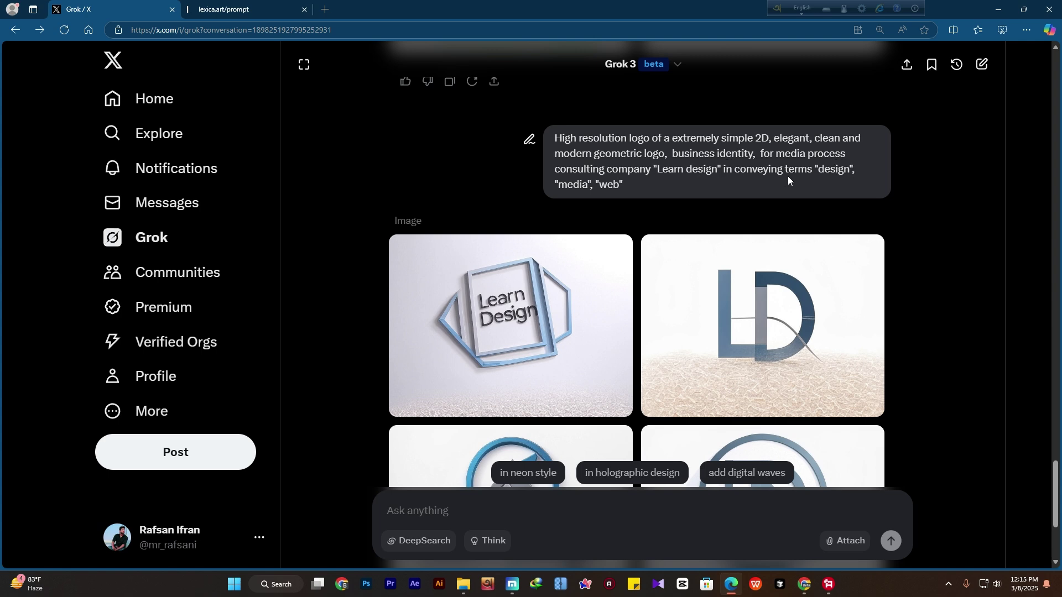
pyautogui.scroll(-1, 611, 191)
# Copy the THOUNSTILPNY droplet logo's 'Business logo, minimalist design' prompt from Lexica and return to Grok
pyautogui.click(243, 10)
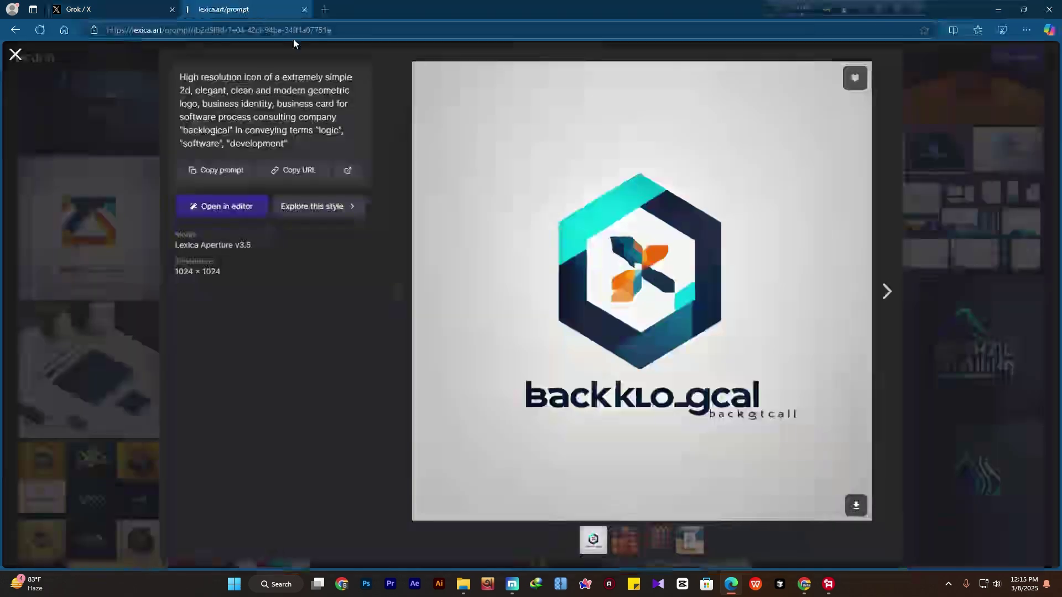
pyautogui.click(15, 54)
pyautogui.scroll(-6, 590, 317)
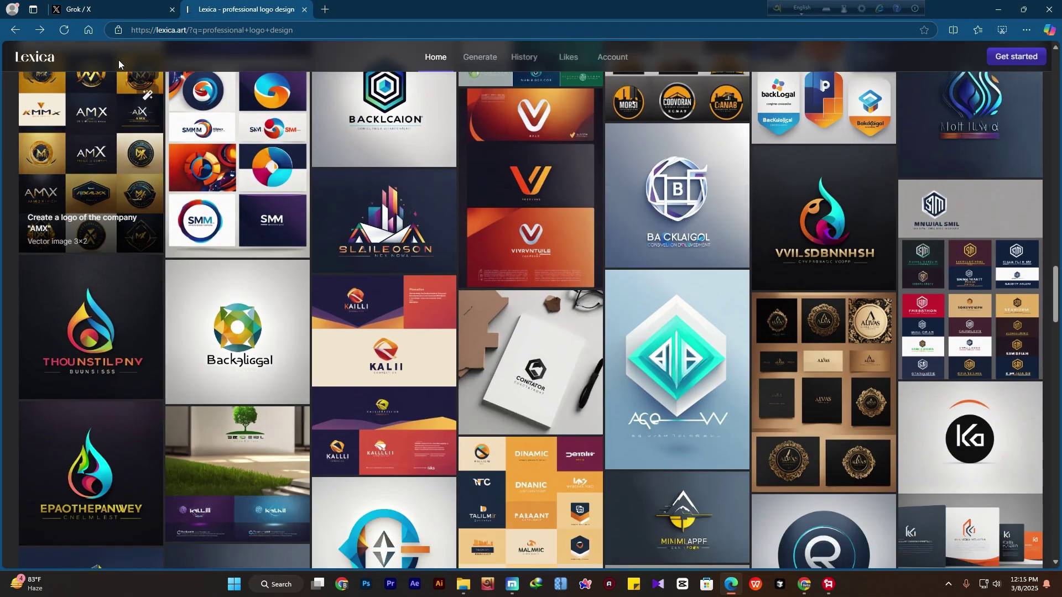
pyautogui.scroll(-4, 220, 372)
pyautogui.scroll(2, 220, 372)
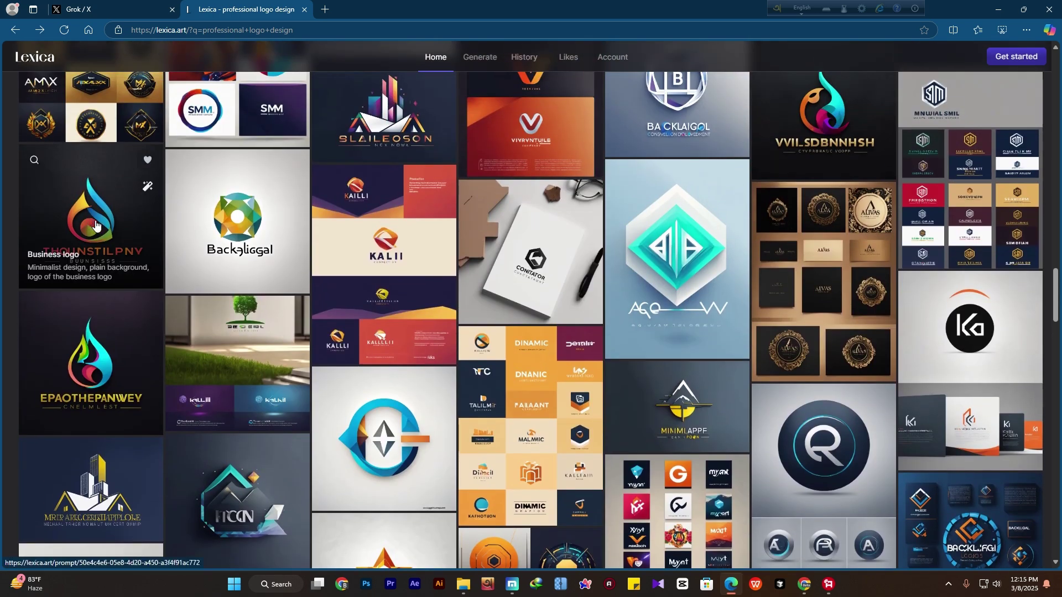
pyautogui.click(94, 226)
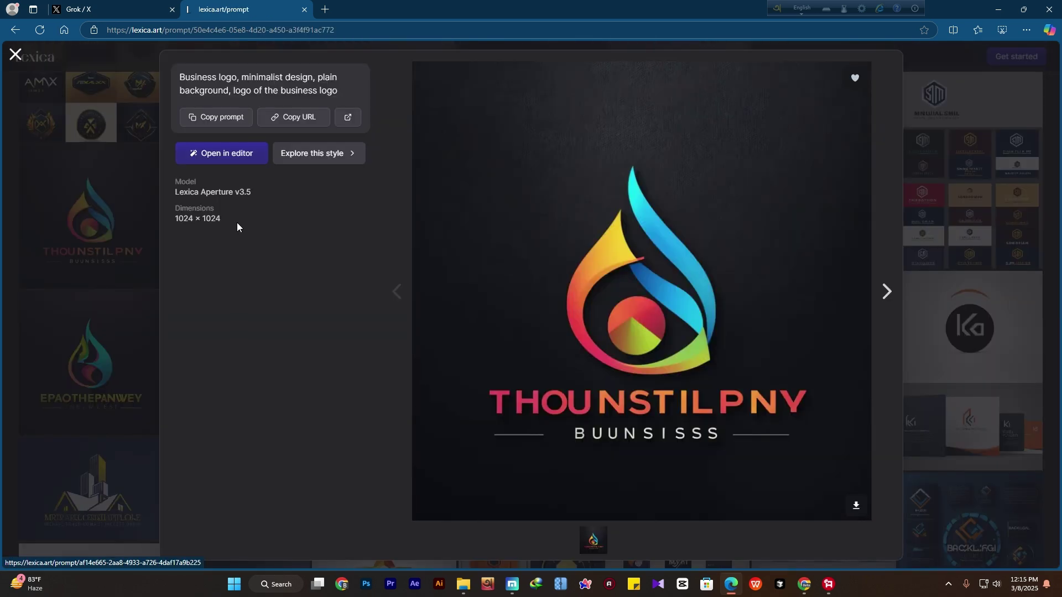
pyautogui.click(200, 118)
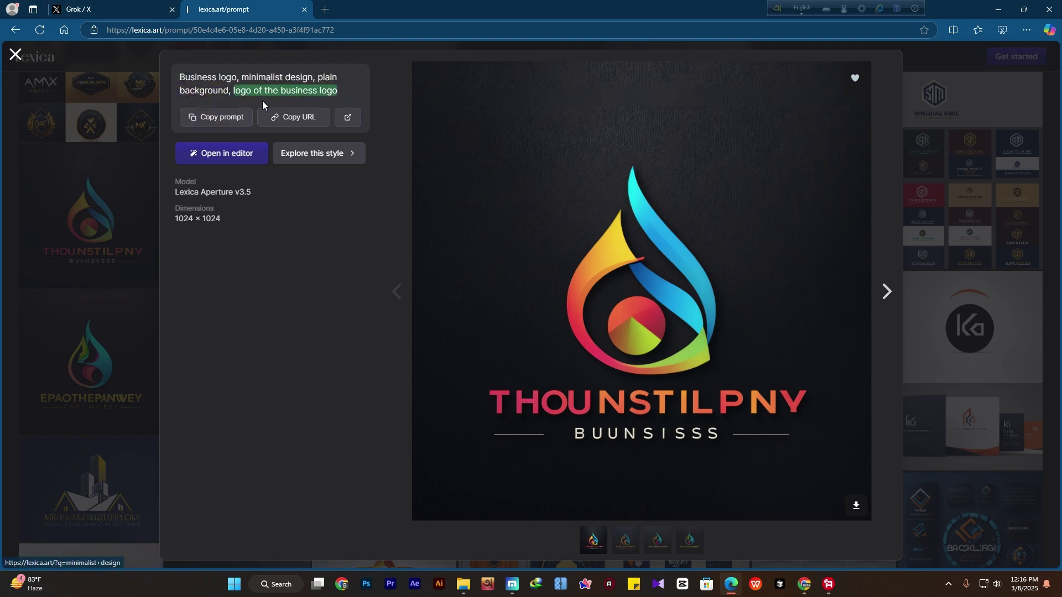
pyautogui.click(199, 115)
pyautogui.click(83, 10)
# Paste the prompt, swap 'business' for 'learning and teaching category', add the boy searching at his table, send
pyautogui.click(452, 511)
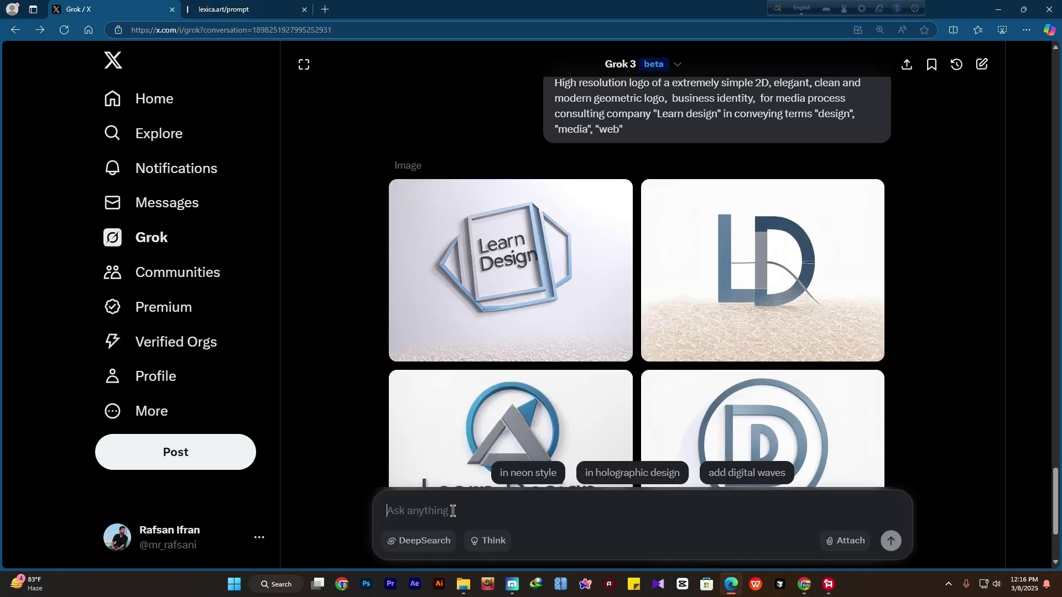
pyautogui.scroll(-3, 463, 485)
pyautogui.rightClick(449, 510)
pyautogui.click(480, 404)
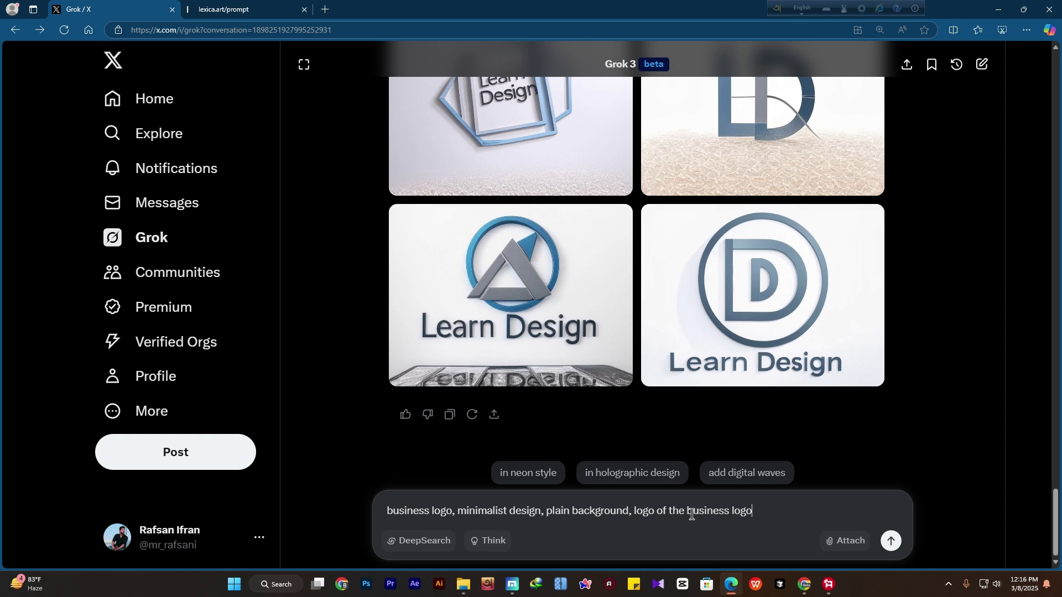
pyautogui.moveTo(687, 512); pyautogui.dragTo(730, 512)
pyautogui.write('learning and teaching catego')
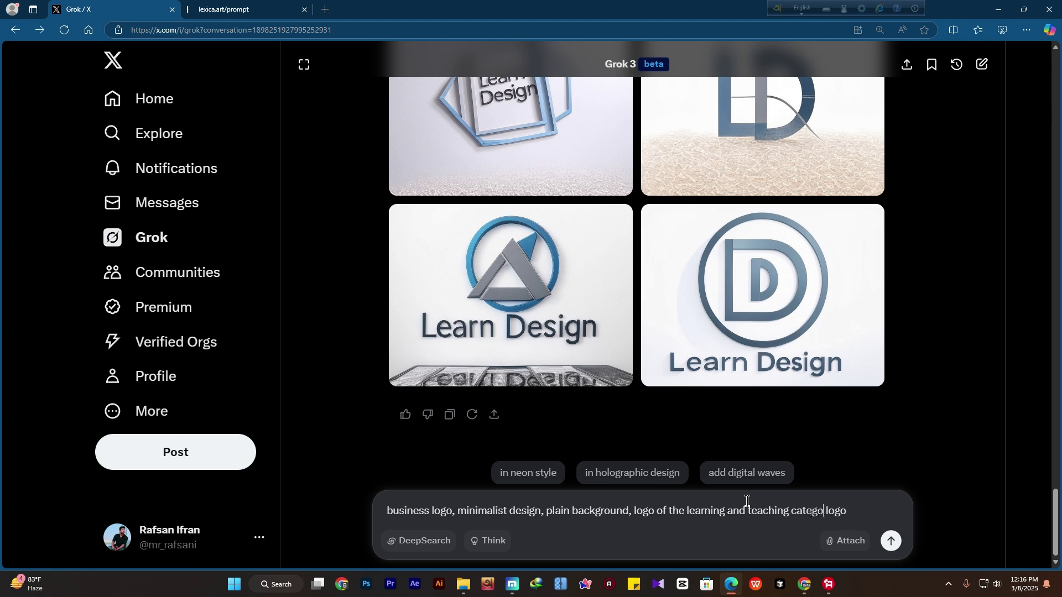
pyautogui.write('ry')
pyautogui.write('oy on h')
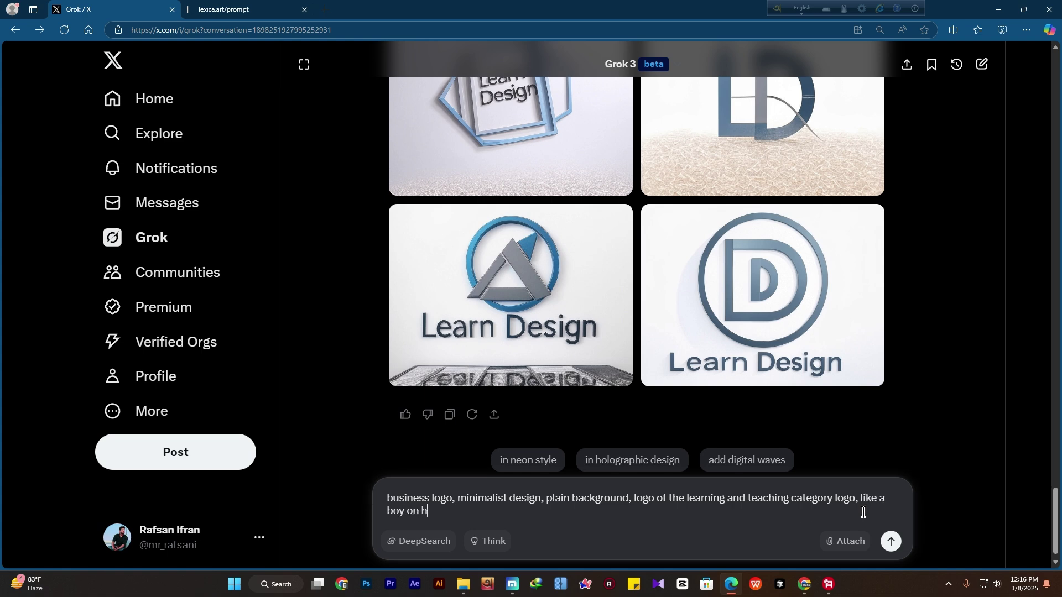
pyautogui.write('is table searching on laptop, vector cartoon,')
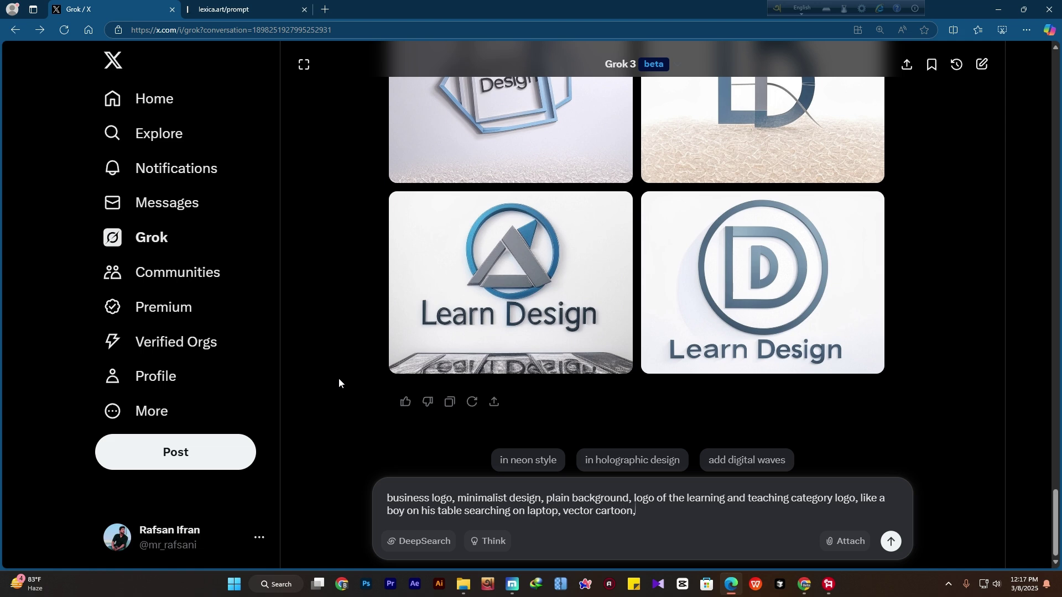
pyautogui.press('Return')
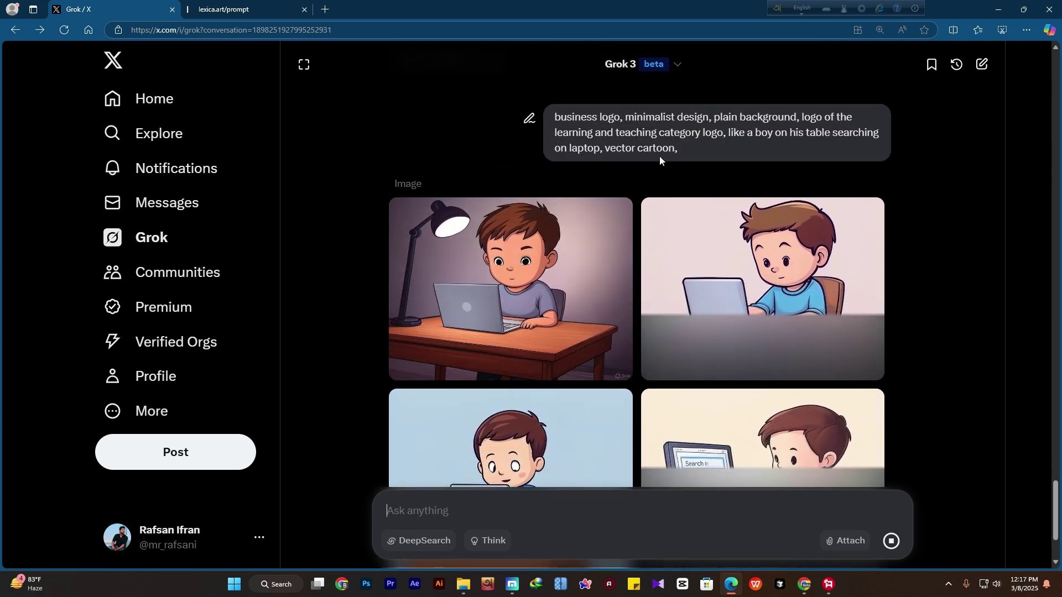
# Scroll through the four cartoon boy-at-laptop images, including the one showing a search screen
pyautogui.scroll(-1, 659, 156)
pyautogui.scroll(-1, 540, 493)
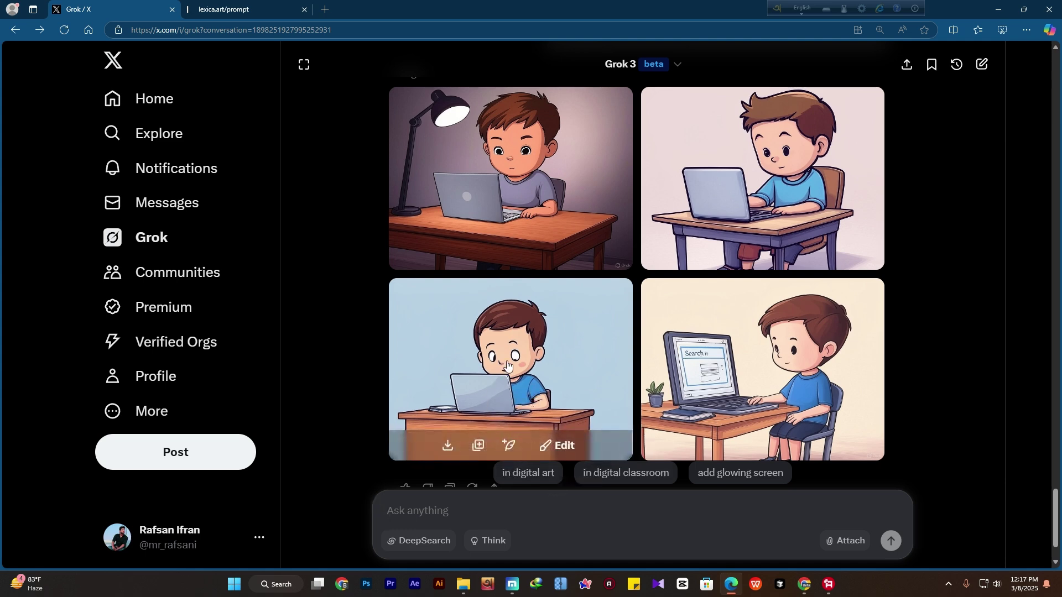
pyautogui.scroll(2, 461, 346)
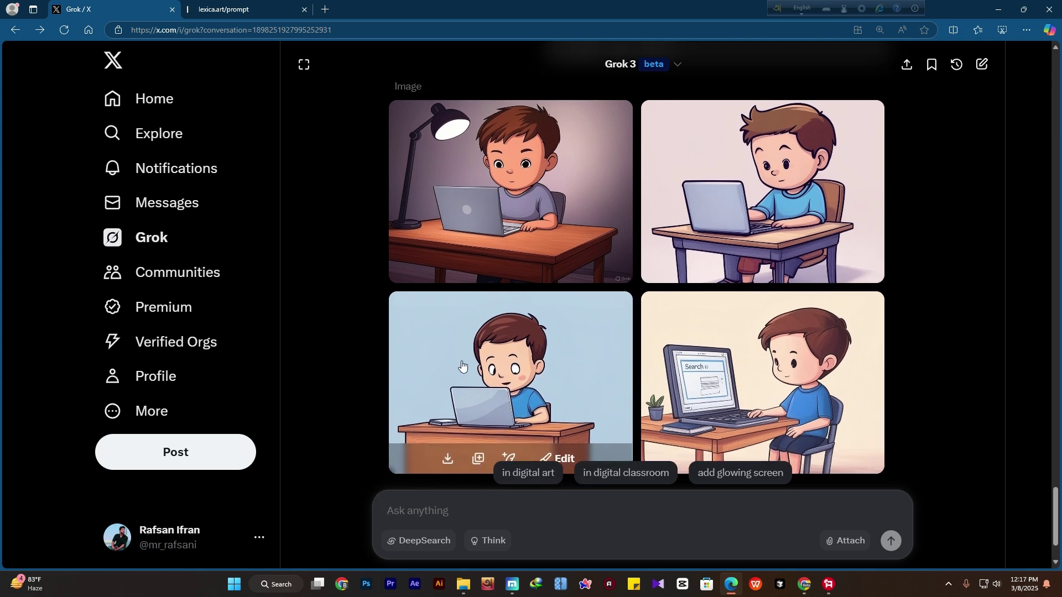
pyautogui.scroll(-3, 581, 345)
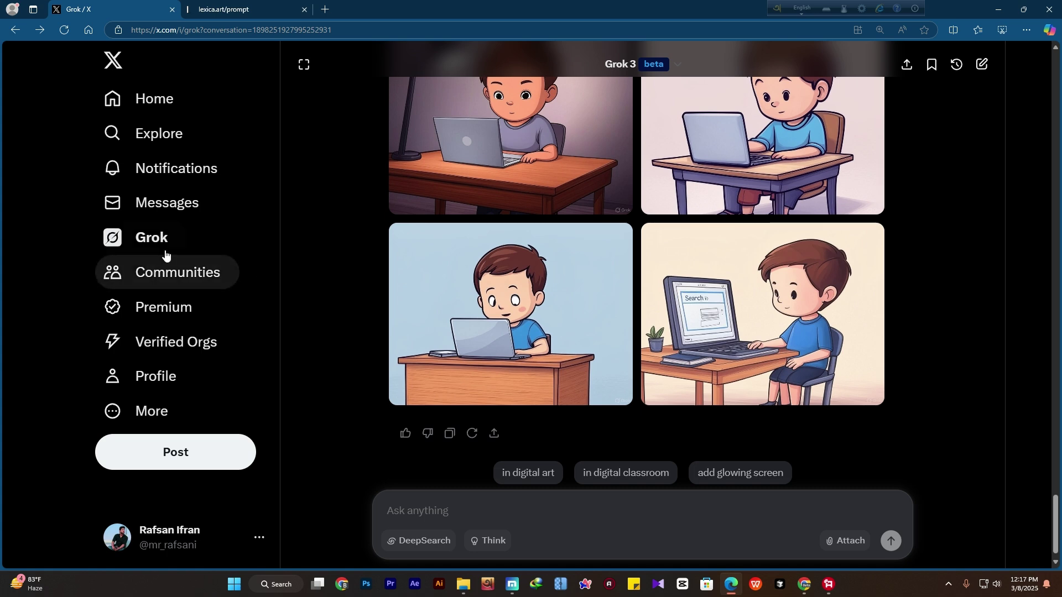
pyautogui.scroll(1, 337, 318)
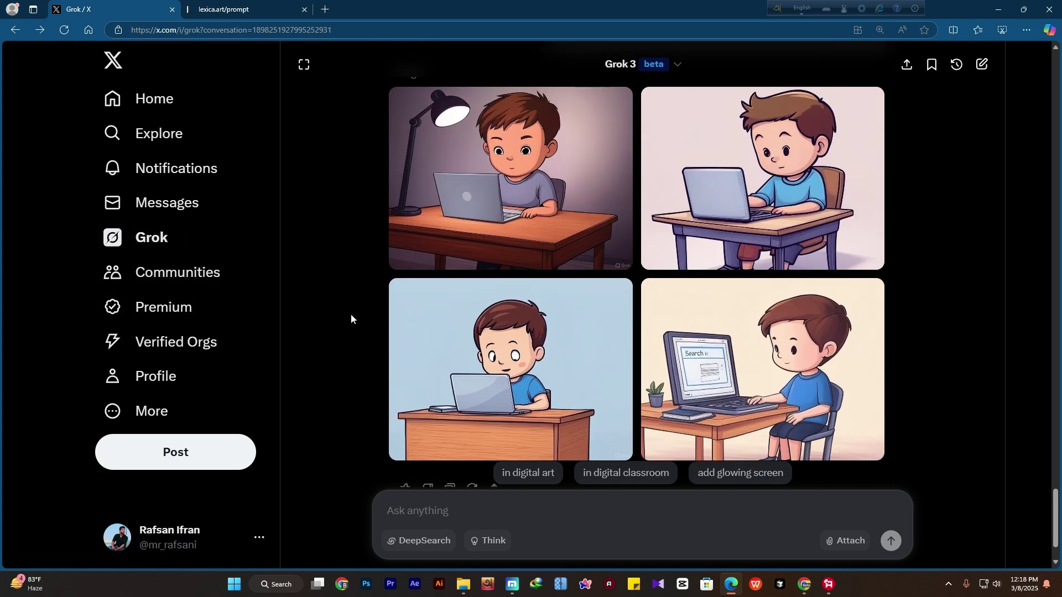
pyautogui.scroll(10, 351, 314)
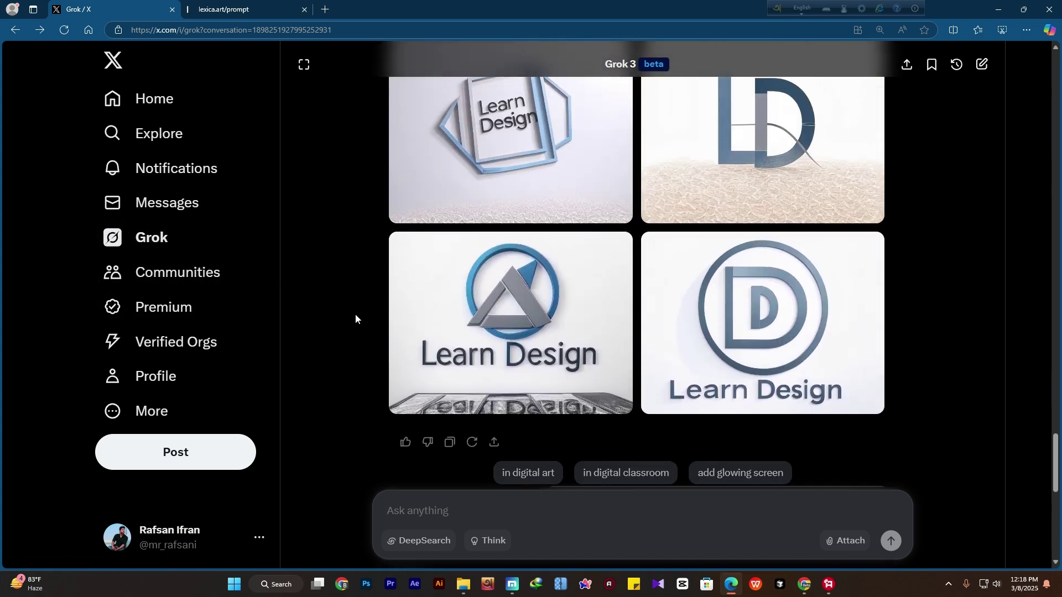
pyautogui.scroll(10, 359, 320)
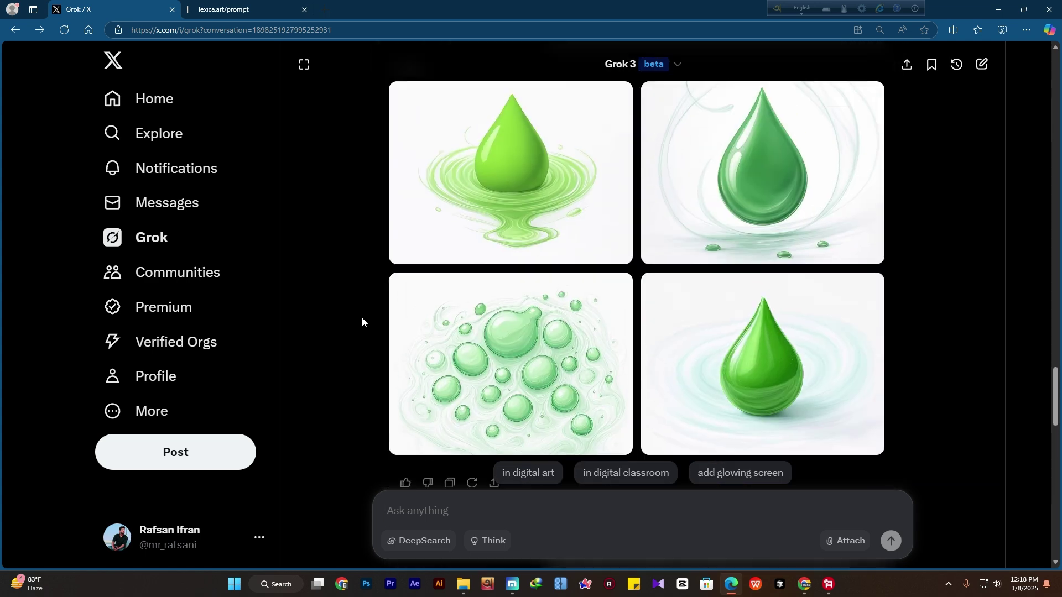
pyautogui.scroll(6, 363, 317)
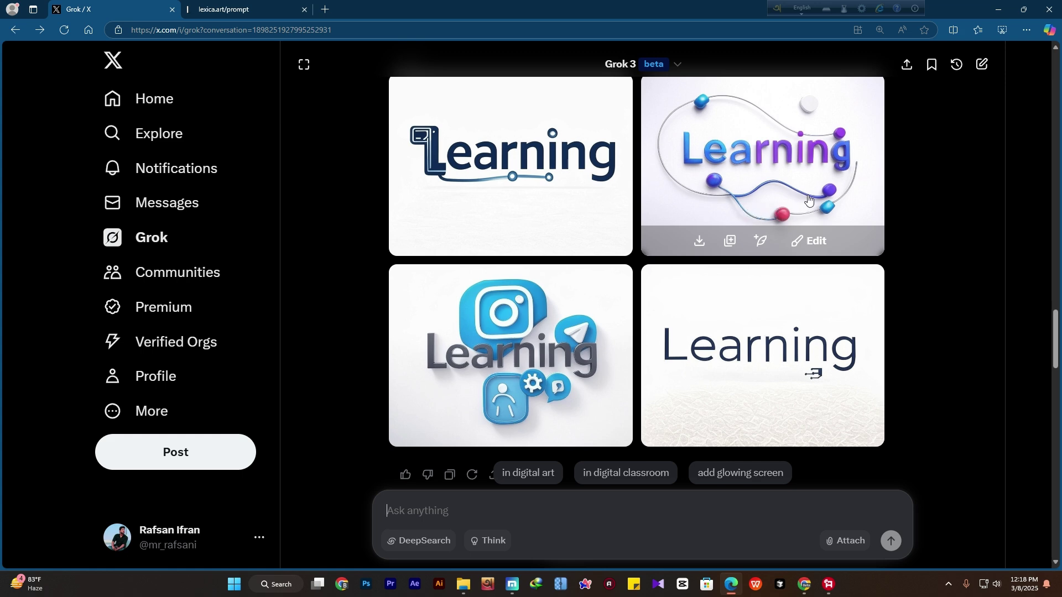
pyautogui.scroll(-1, 553, 243)
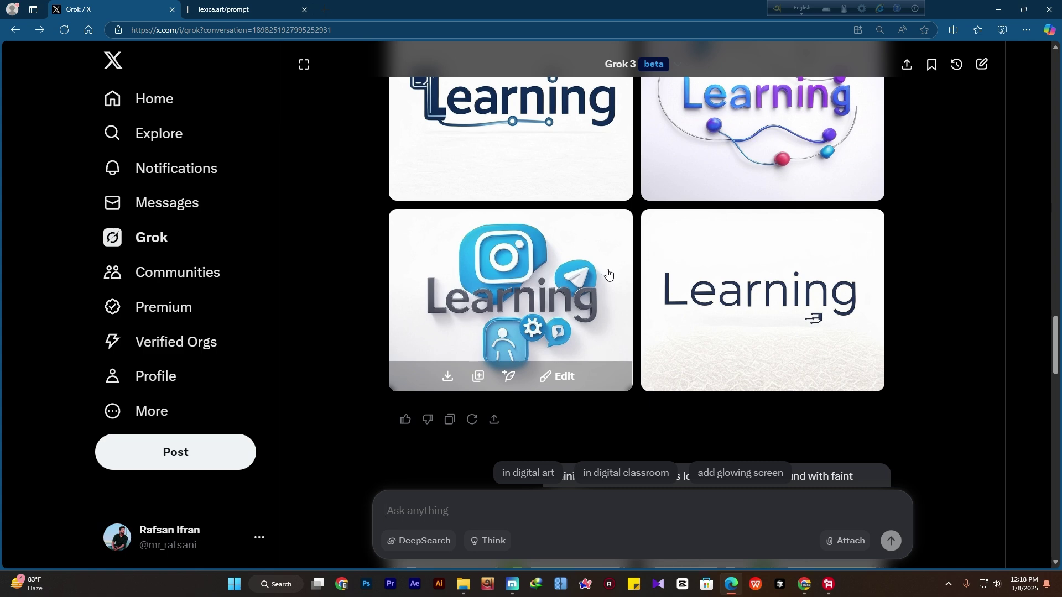
pyautogui.scroll(-13, 608, 271)
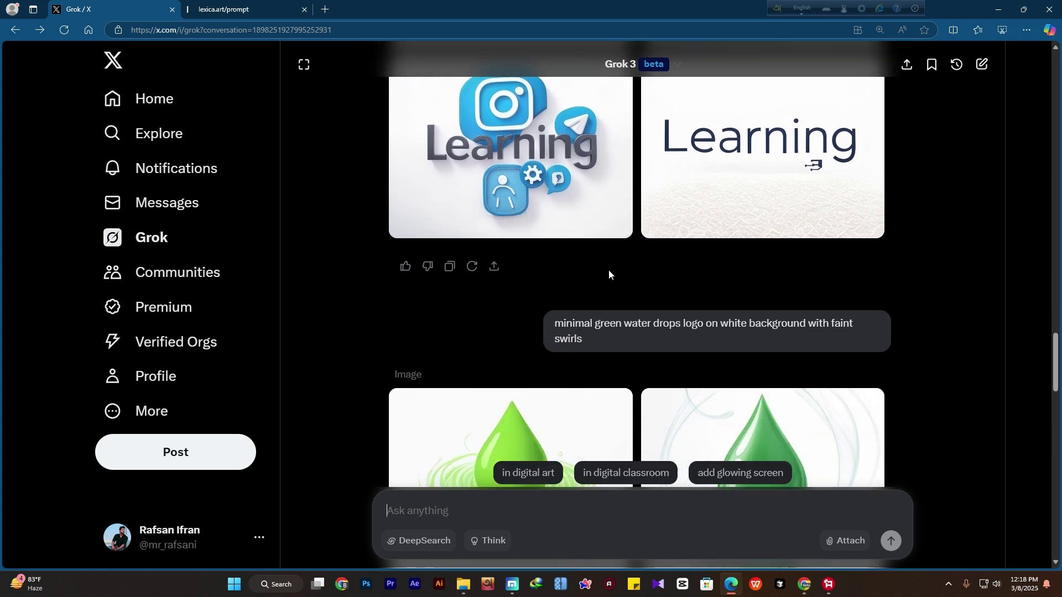
pyautogui.scroll(-6, 611, 281)
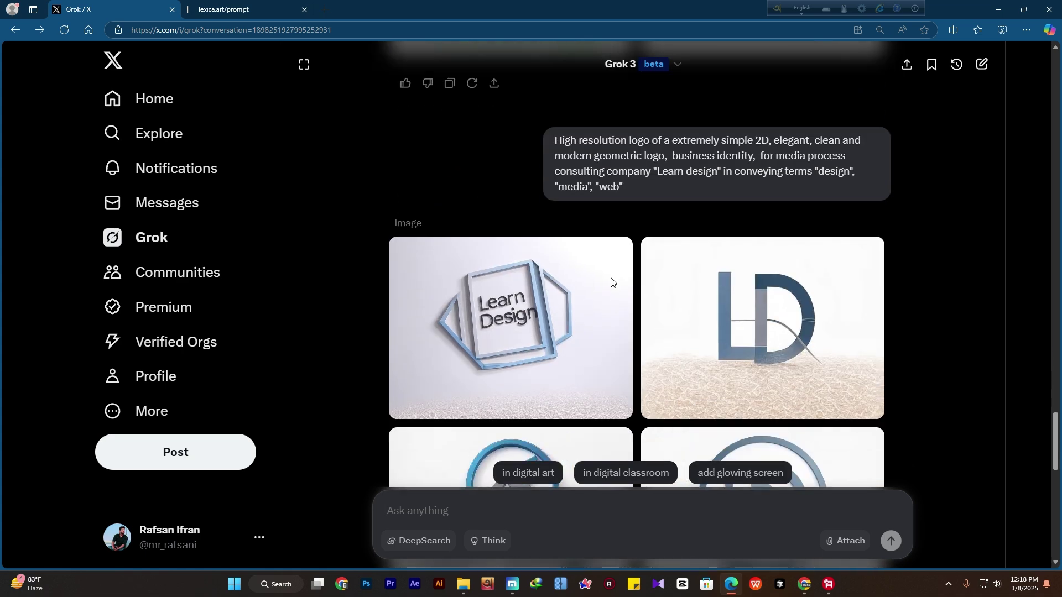
pyautogui.scroll(5, 617, 281)
pyautogui.scroll(11, 617, 281)
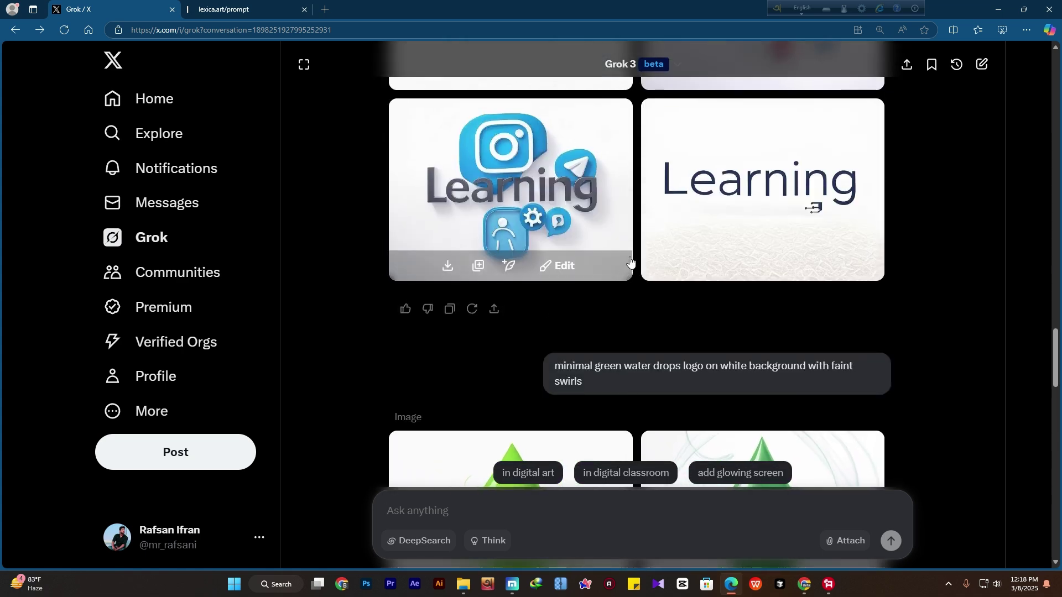
pyautogui.scroll(10, 762, 331)
pyautogui.scroll(2, 763, 338)
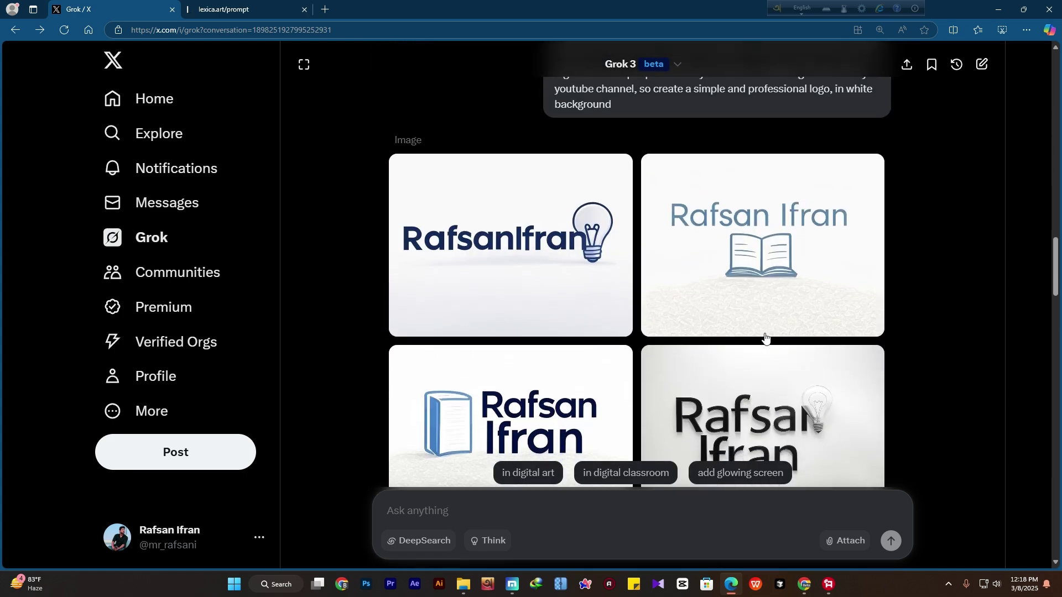
pyautogui.scroll(-1, 723, 292)
pyautogui.scroll(3, 541, 270)
pyautogui.scroll(-3, 541, 270)
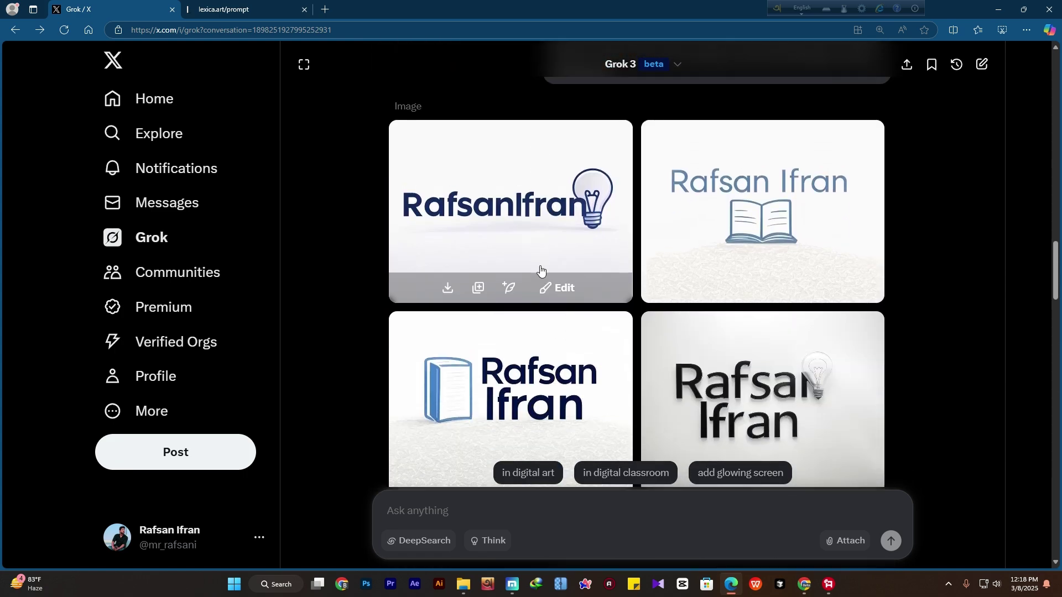
pyautogui.scroll(12, 542, 268)
pyautogui.scroll(2, 547, 271)
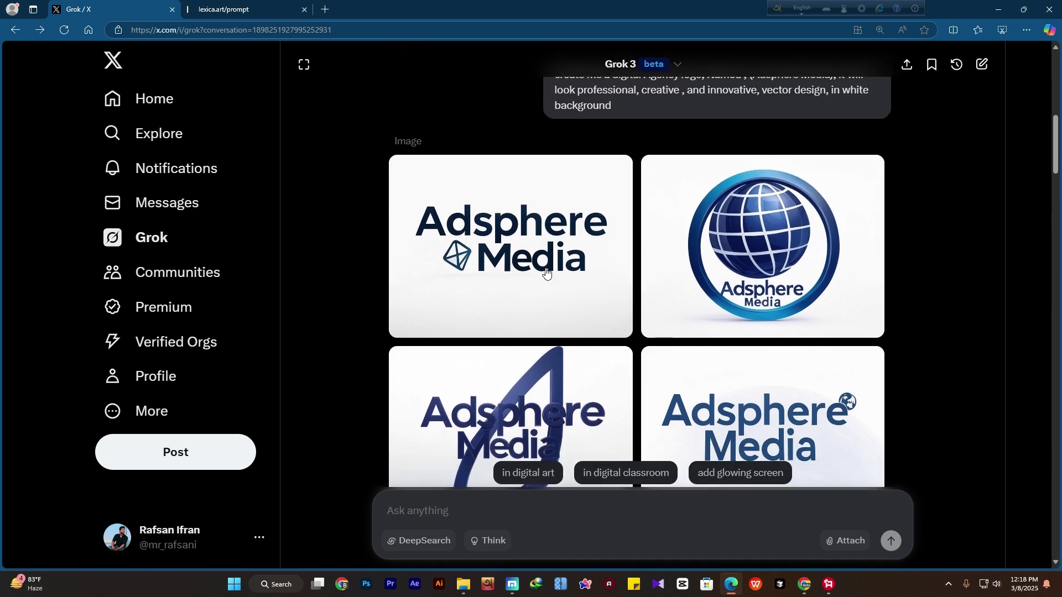
pyautogui.scroll(-3, 546, 271)
pyautogui.scroll(3, 545, 267)
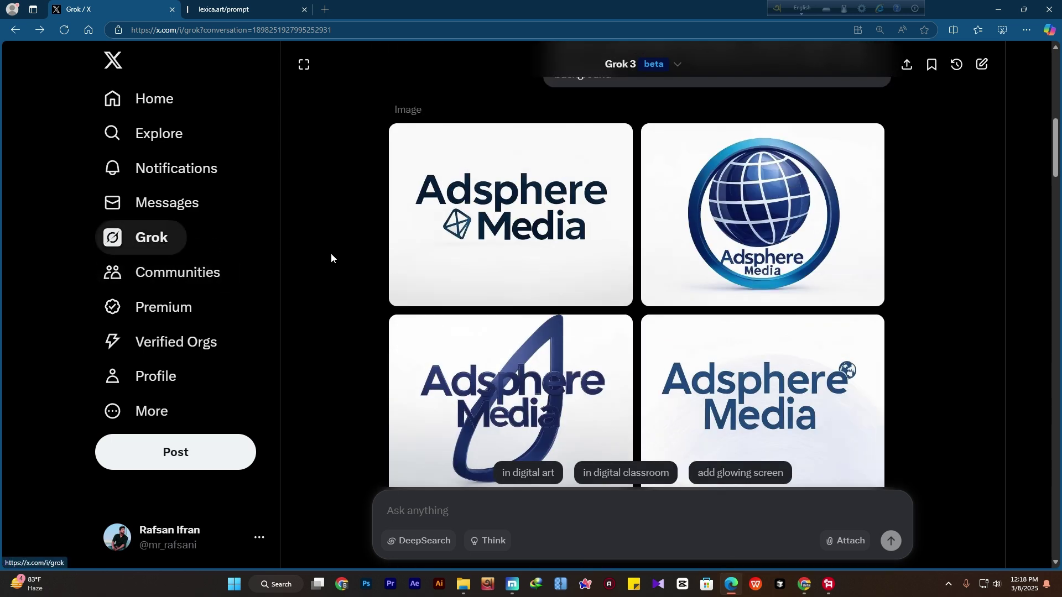
pyautogui.moveTo(498, 247)
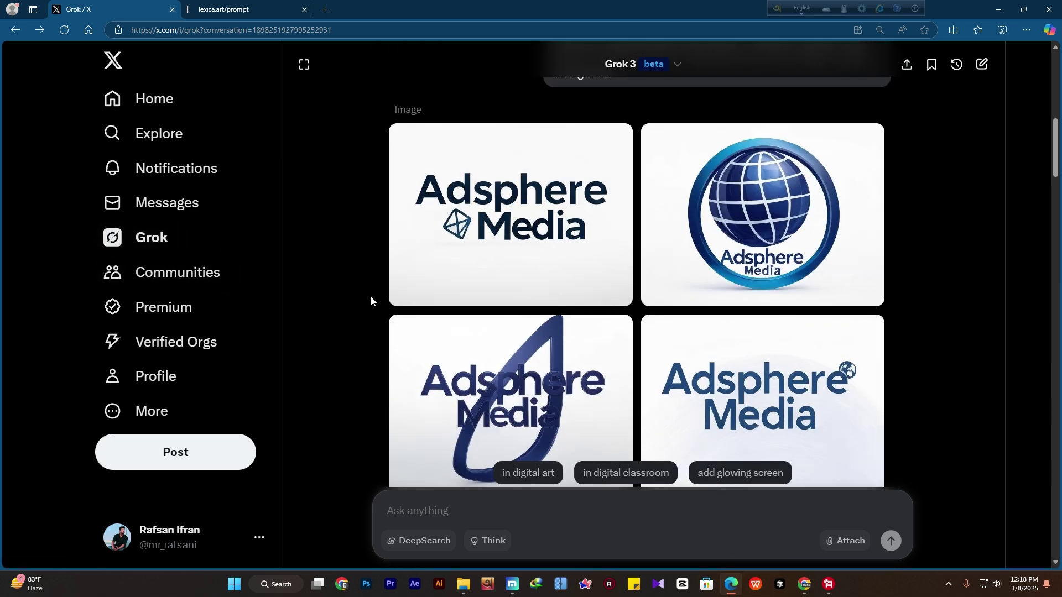